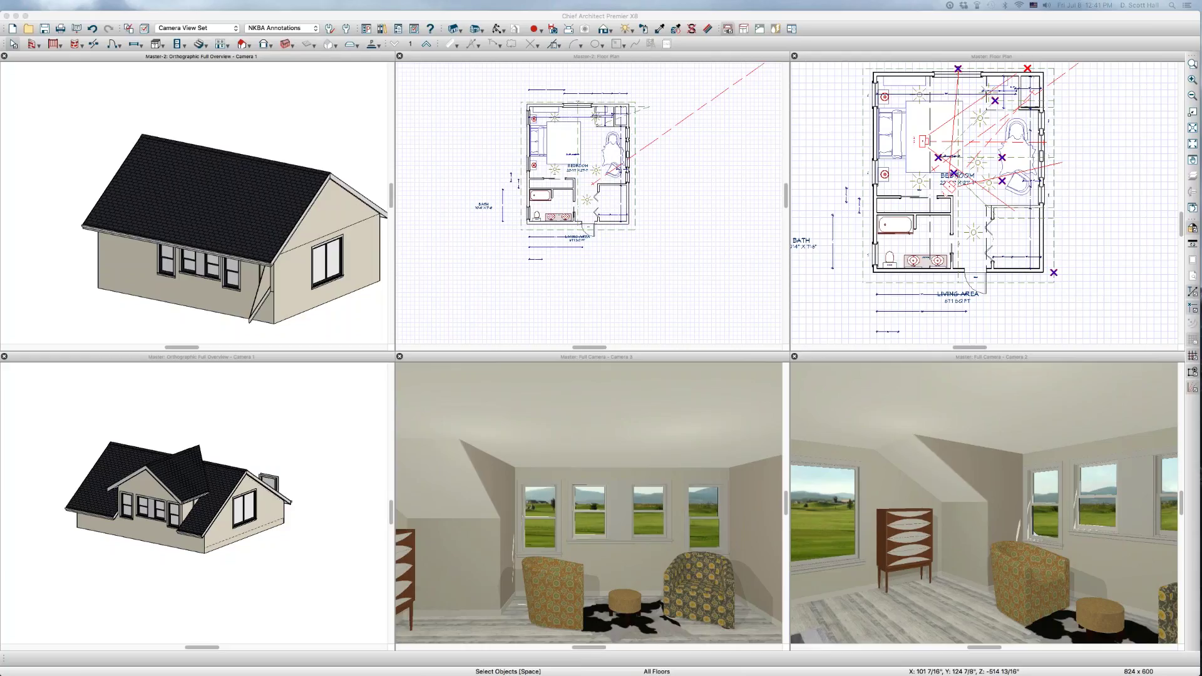
Step: Bring up the "sloped wall" forum thread in Safari and examine the attached framing photo beside the house models
drag(0, 295, 263, 133)
click(326, 452)
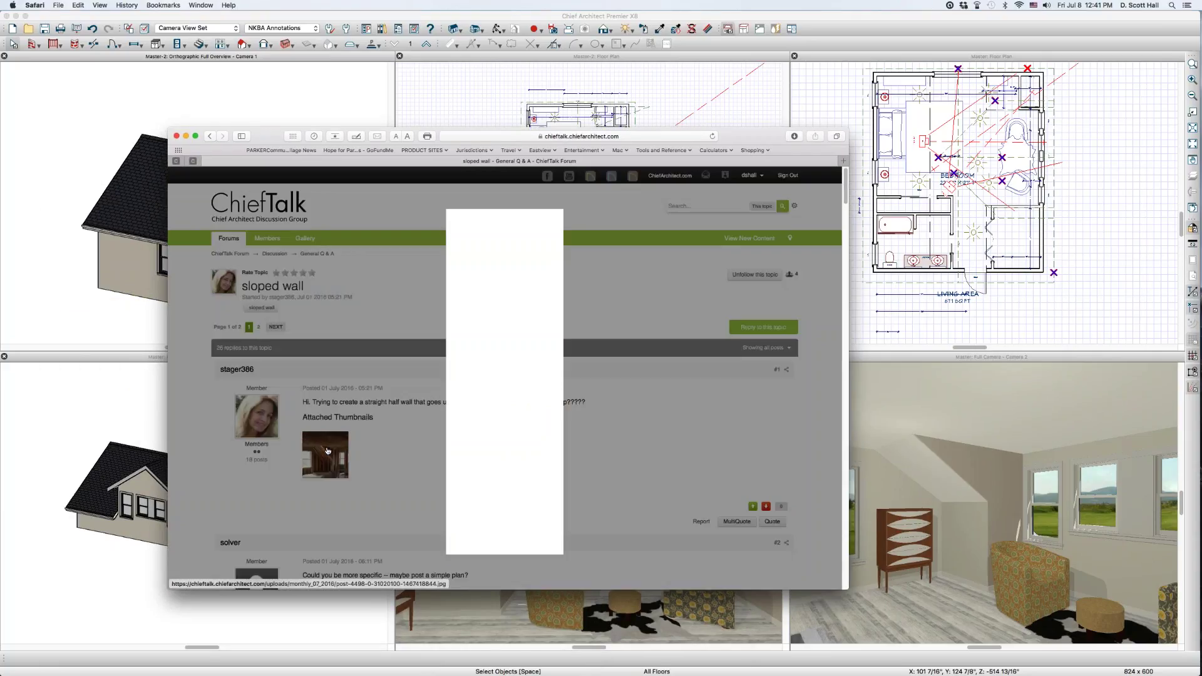
scroll(363, 400, down, 2)
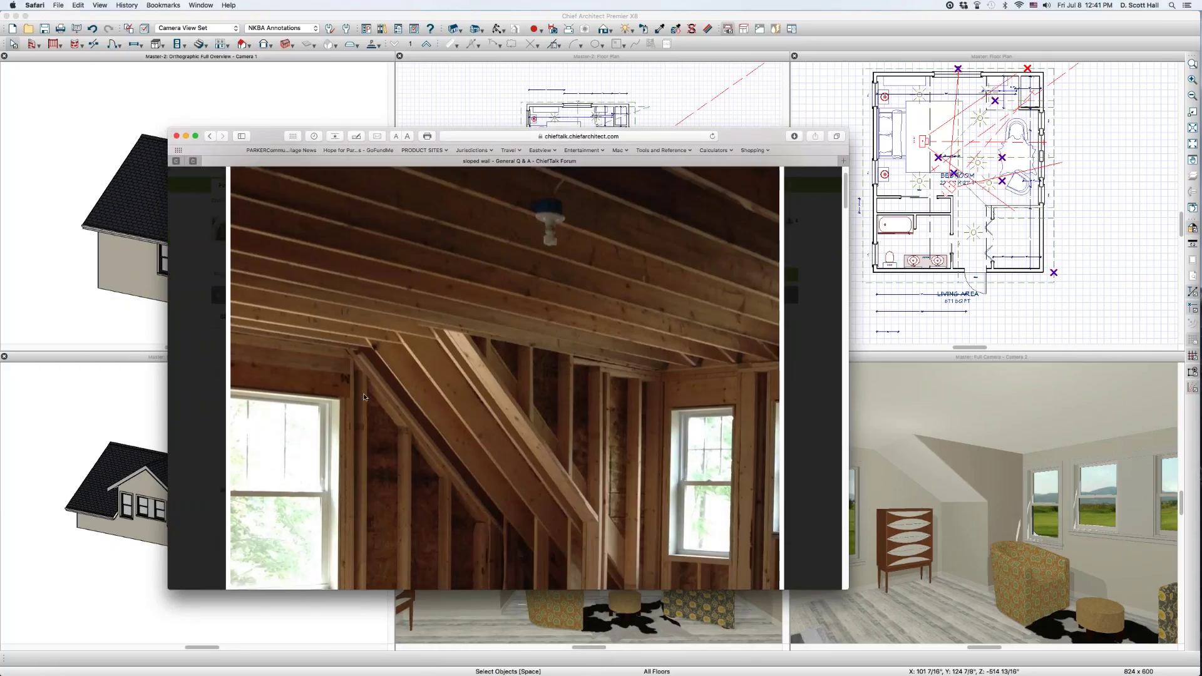
scroll(364, 397, down, 4)
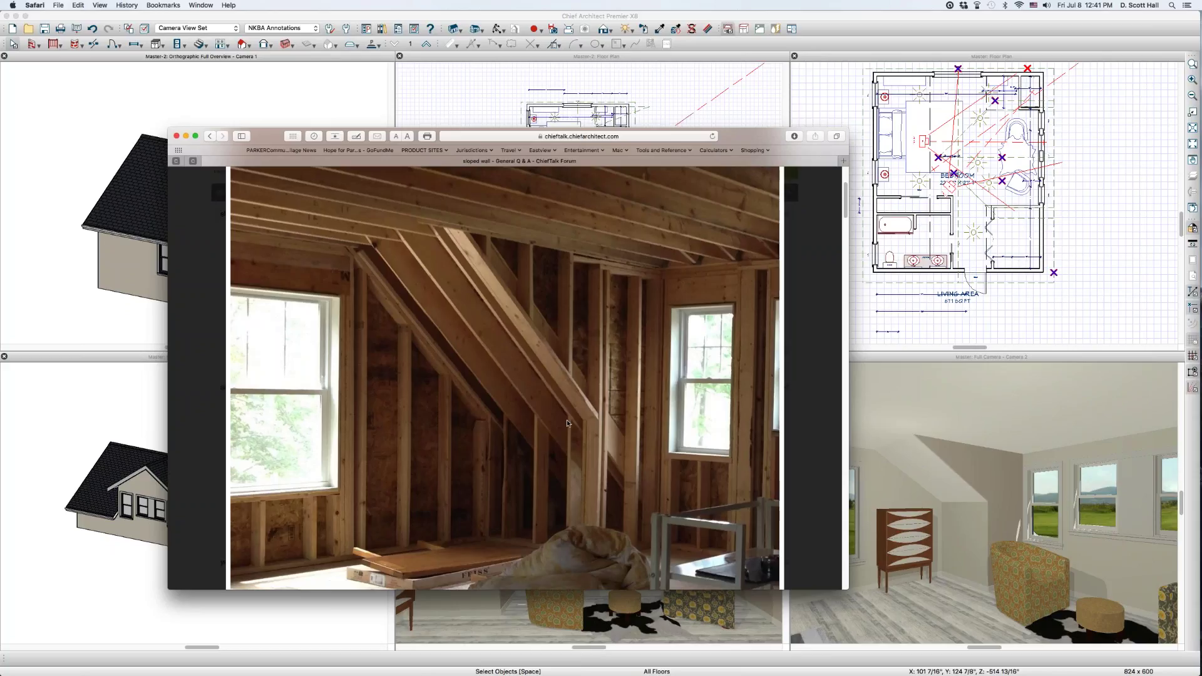
drag(257, 136, 521, 125)
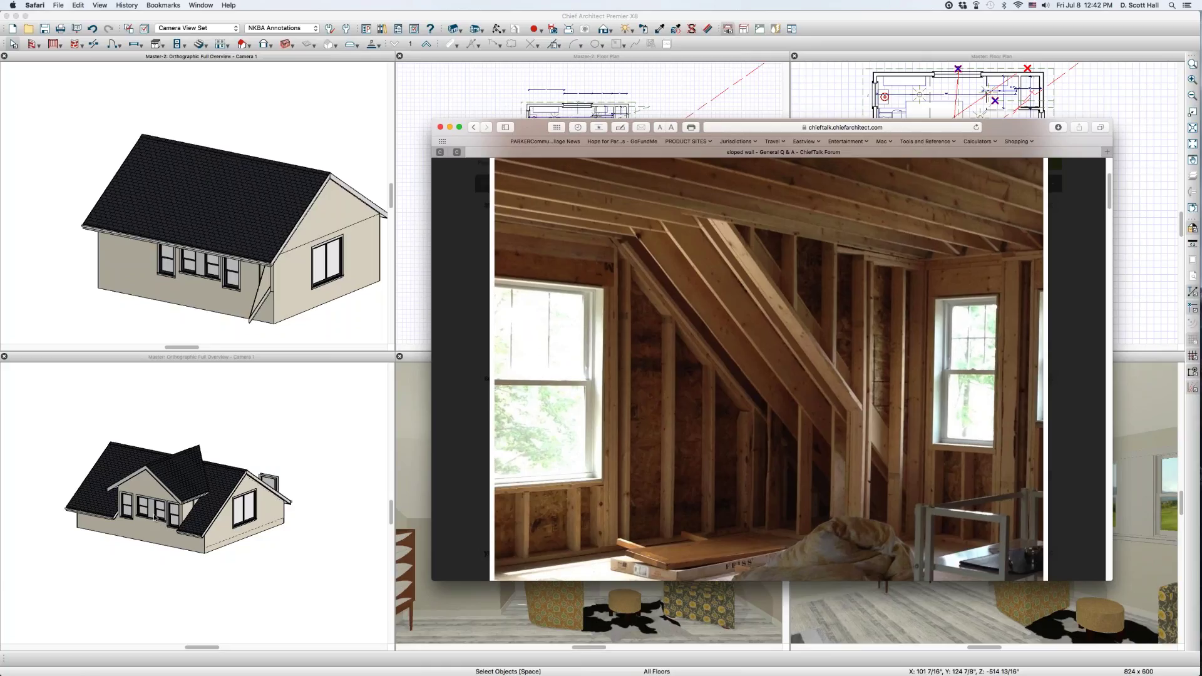
Step: Check the roof plane beside the finished model's dormer against the framing photo in Safari, and move the browser out of view
click(191, 515)
click(204, 513)
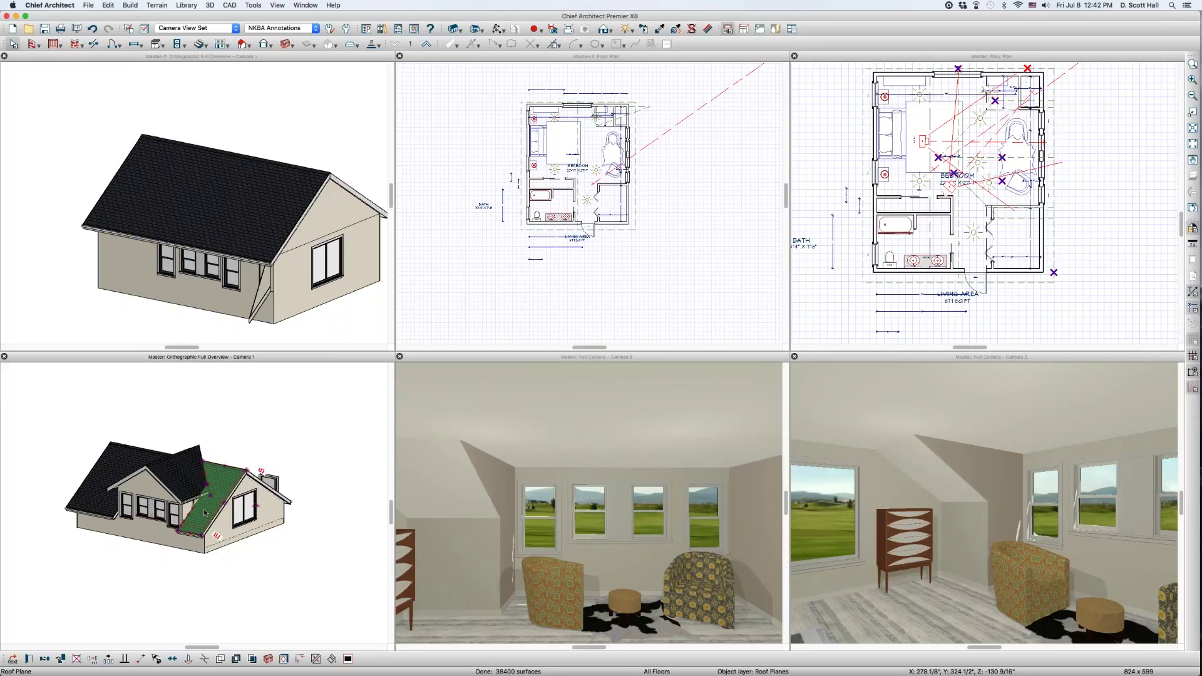
mouse_move(1201, 247)
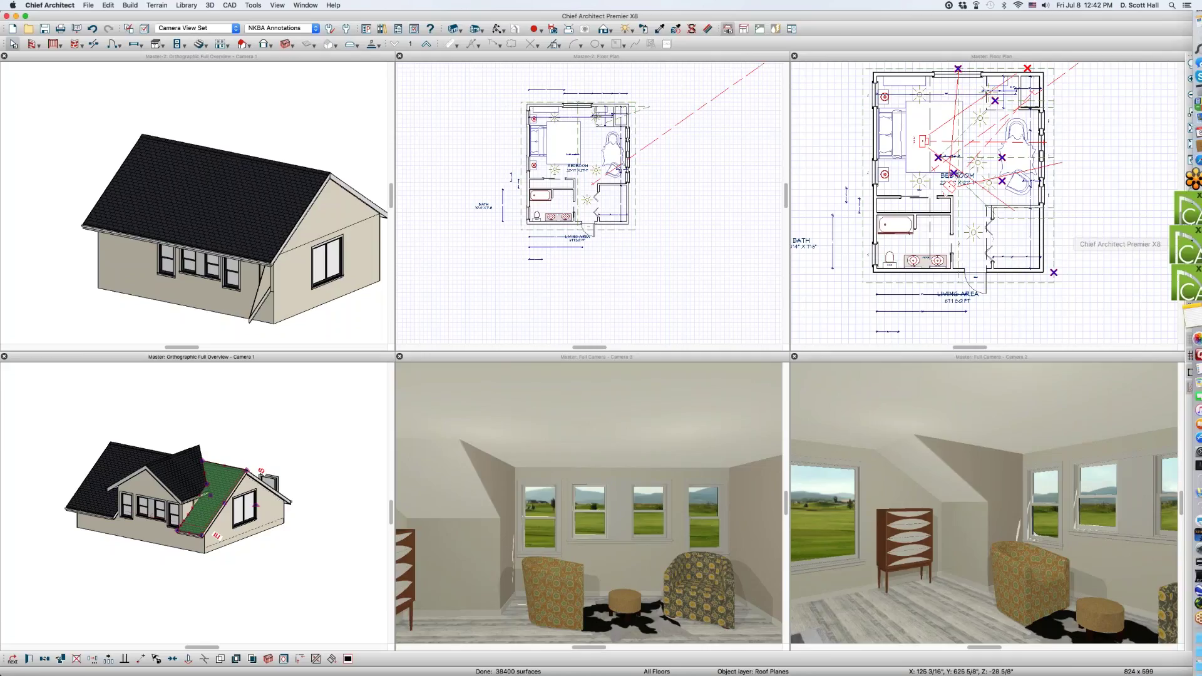
click(1180, 212)
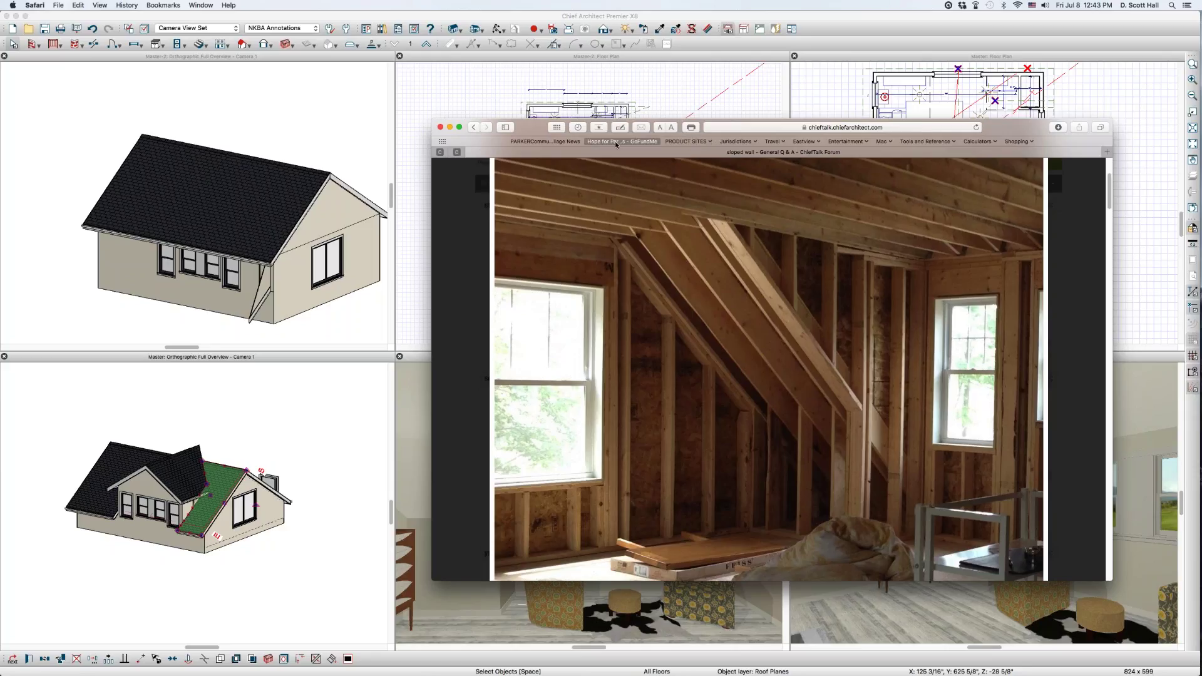
drag(531, 128, 0, 88)
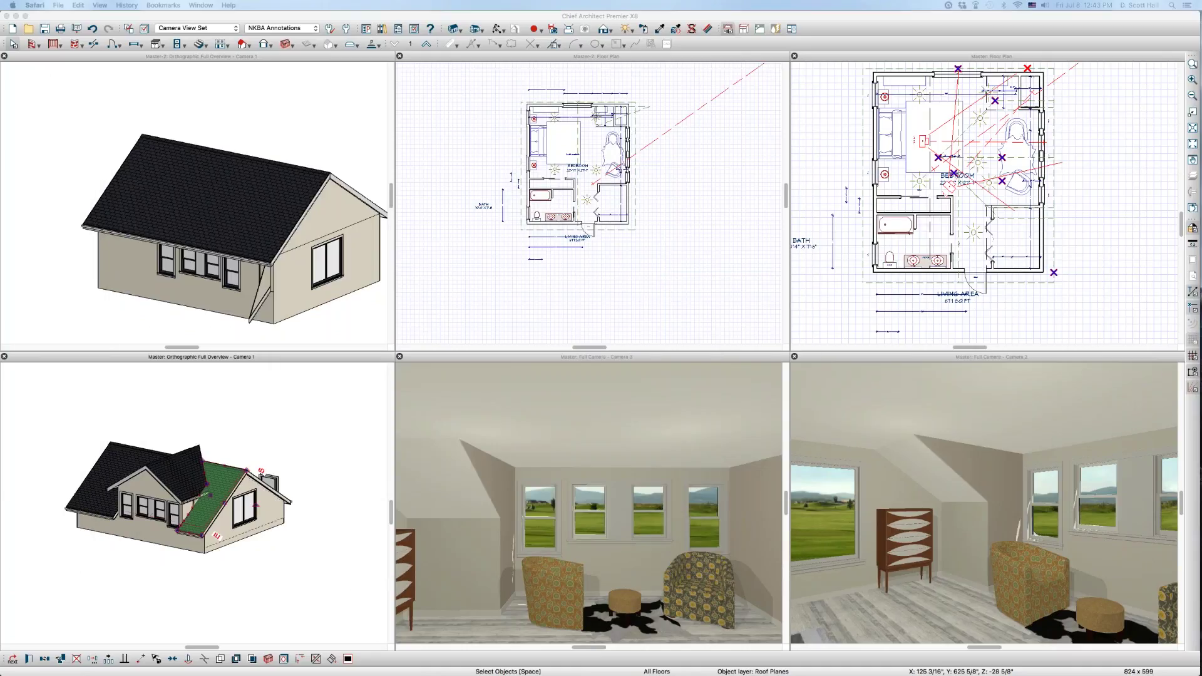
Step: Break the eave of the Master-2 front roof plane and pull its middle section up toward the ridge, opening a notch above the windows
click(205, 207)
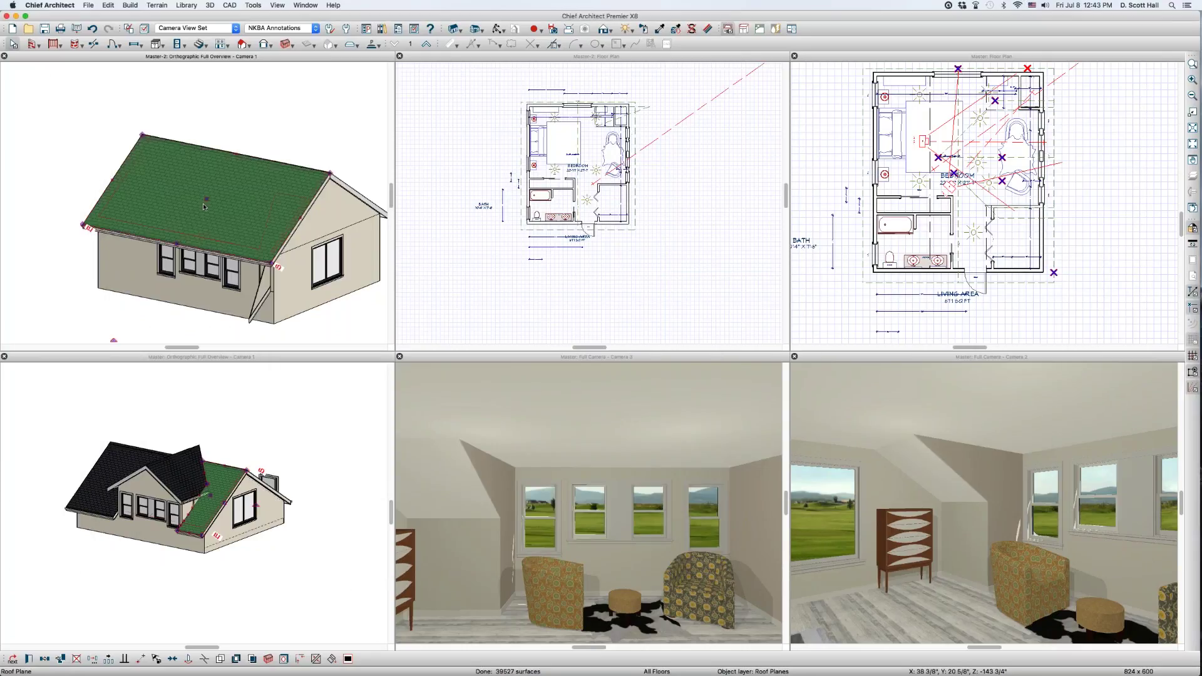
click(246, 262)
drag(164, 242, 256, 166)
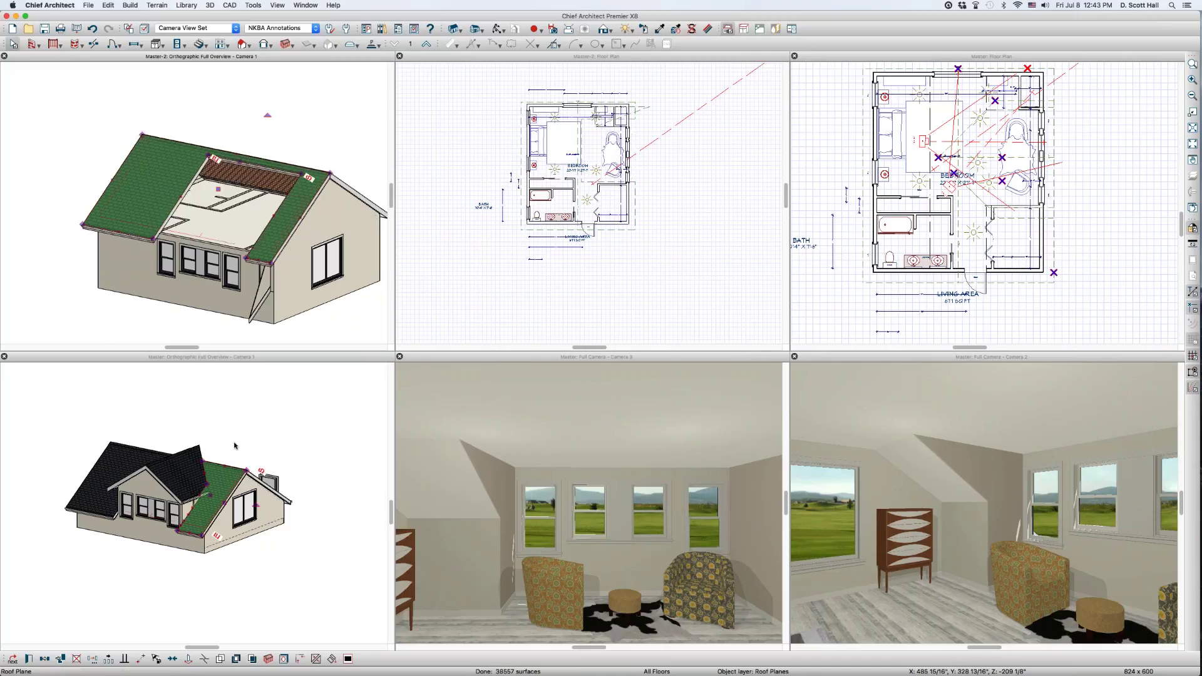
Step: Examine the finished model's main roof planes around the dormer and compare them with the roof opening above the Master-2 windows
click(220, 487)
click(114, 465)
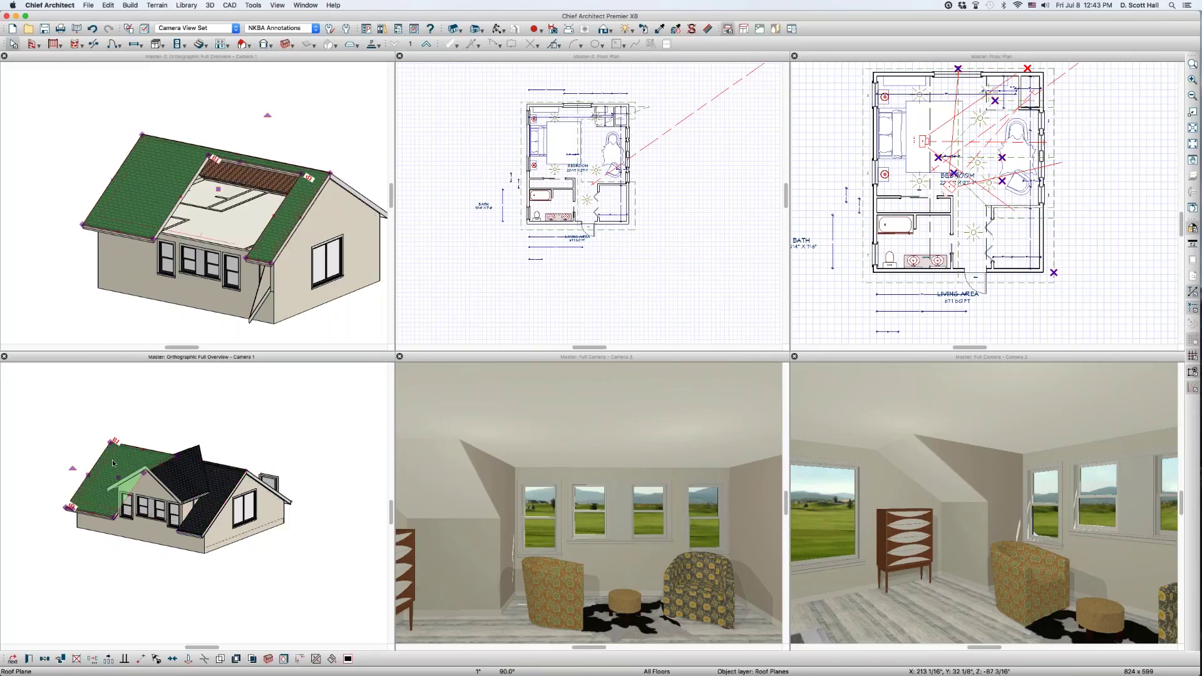
shift+click(214, 485)
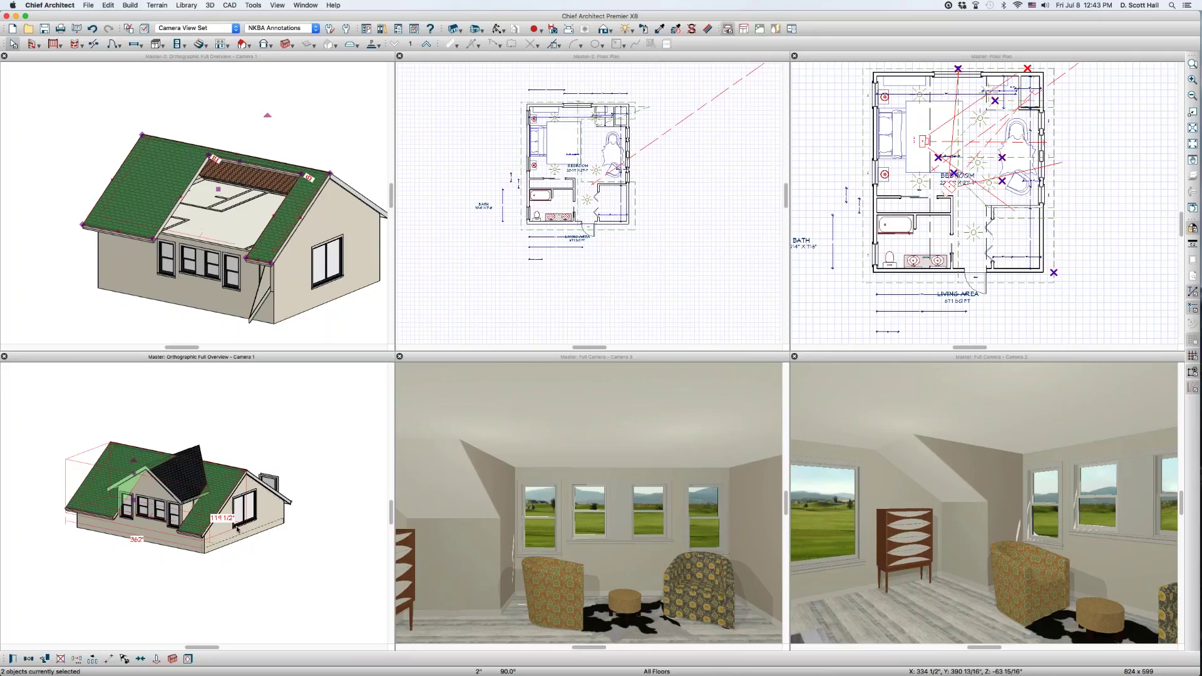
click(175, 459)
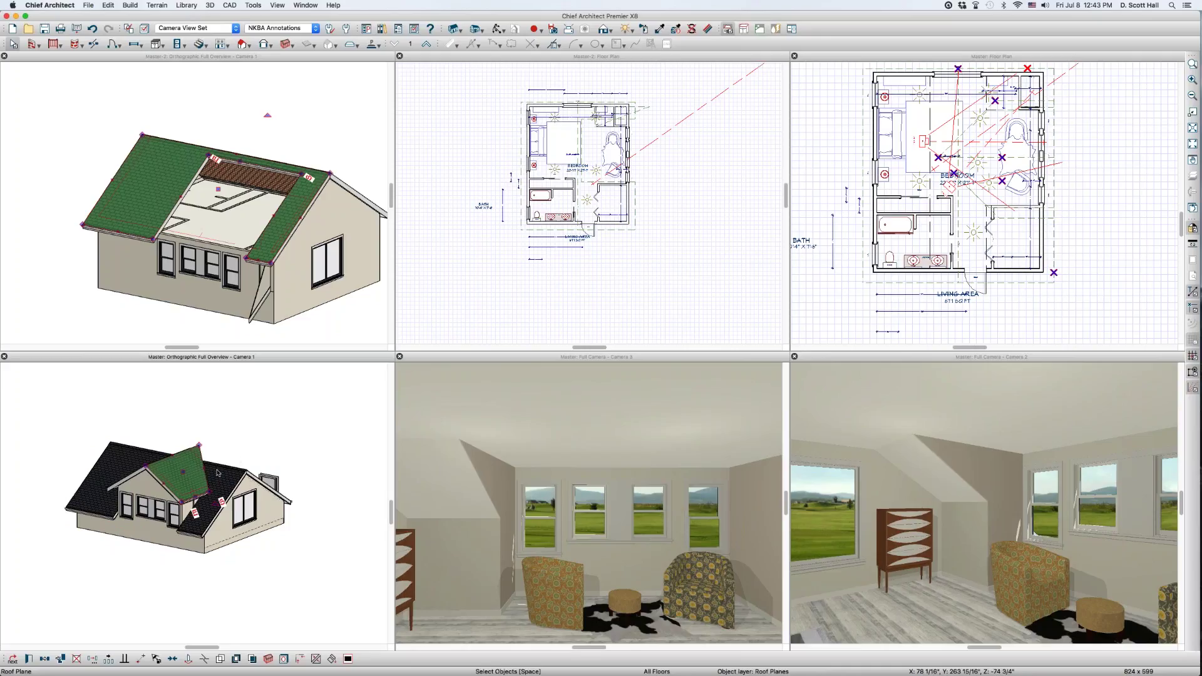
click(200, 260)
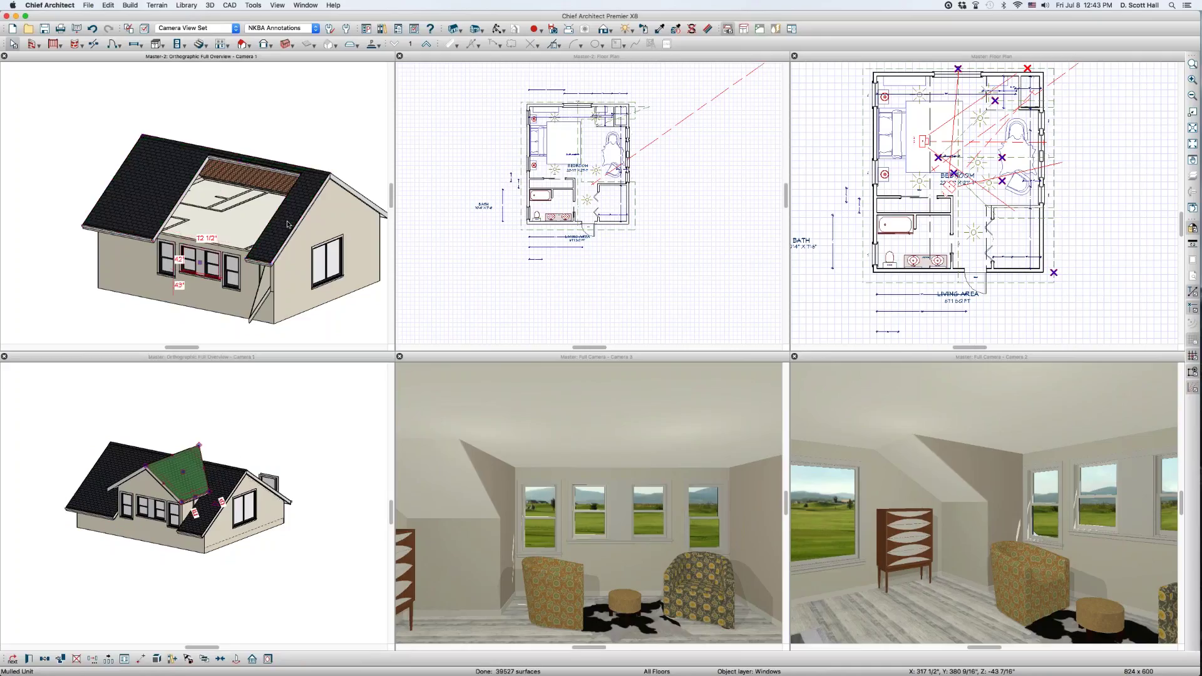
scroll(257, 195, up, 2)
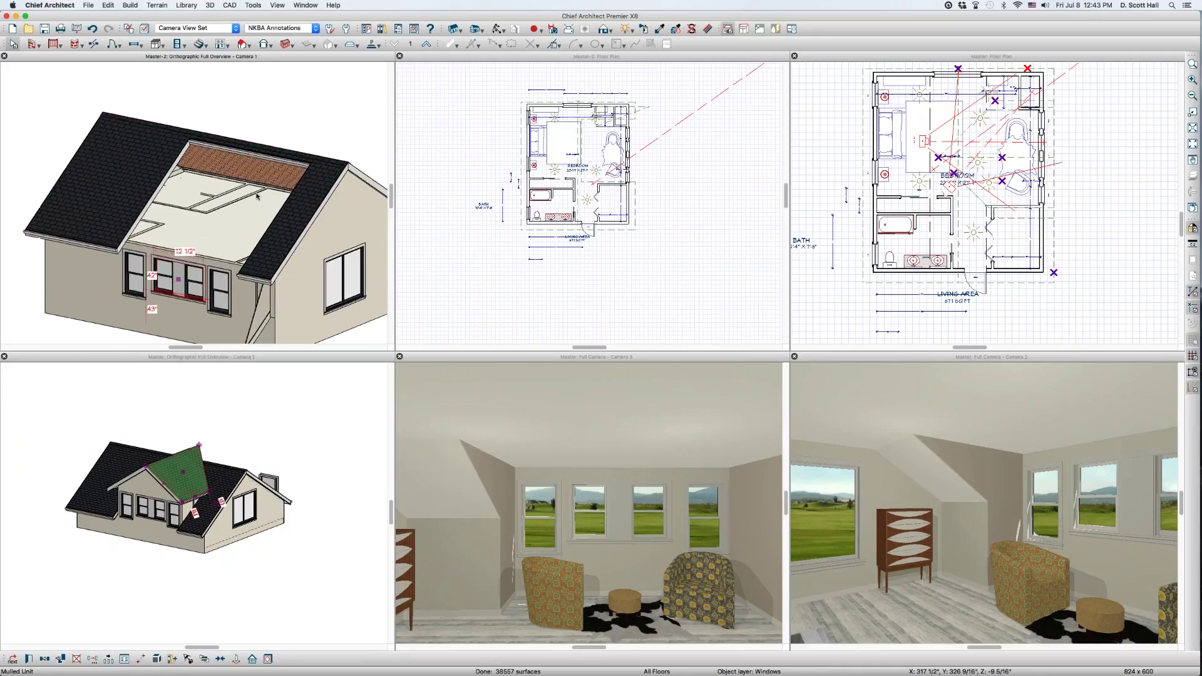
Step: Examine from the front how the finished model's two dormer roof planes meet the main roof on both sides
click(174, 477)
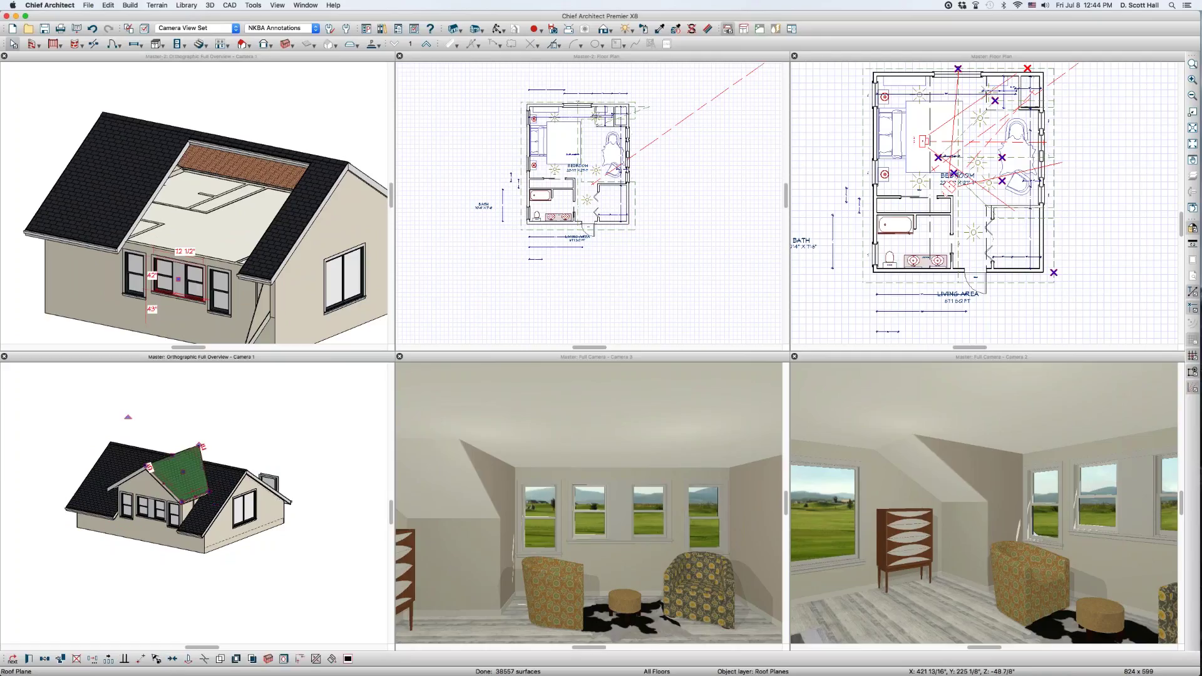
middle_drag(173, 477, 238, 505)
click(195, 497)
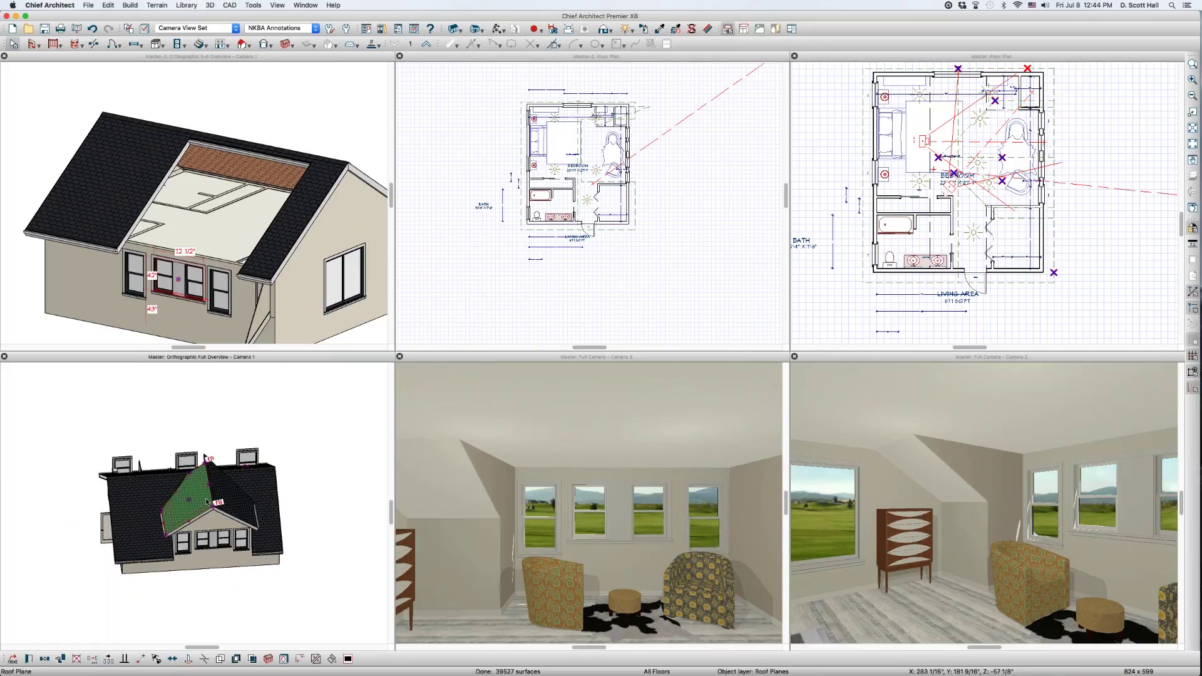
shift+click(238, 495)
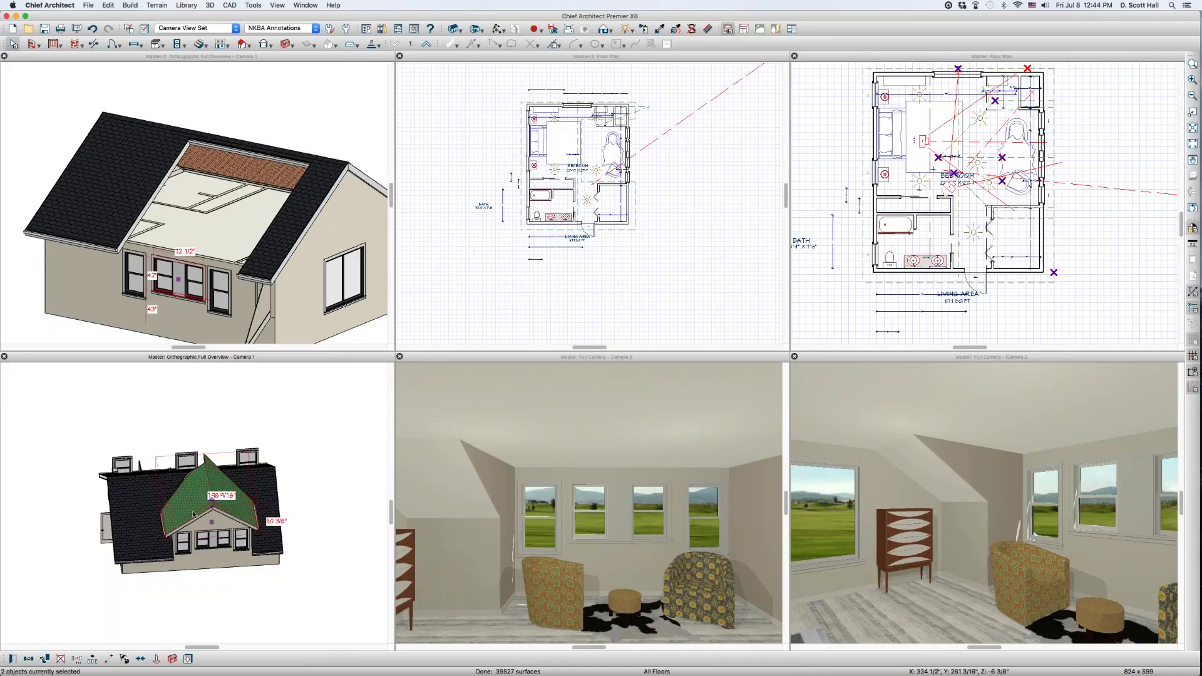
click(142, 541)
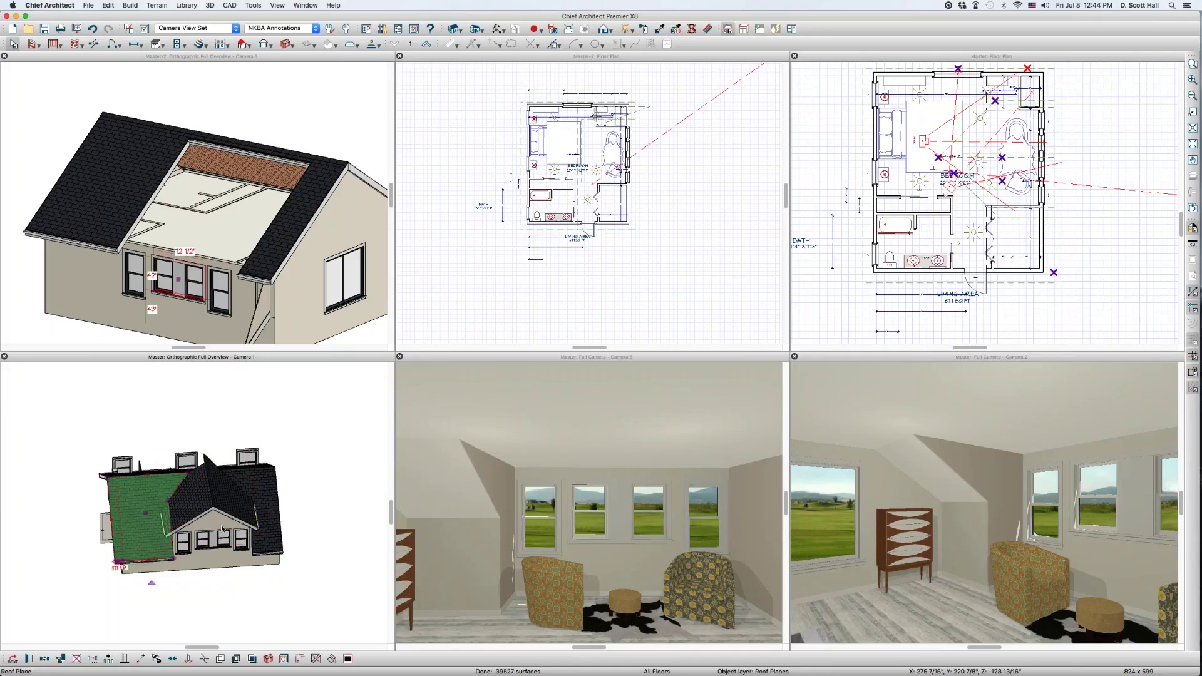
click(266, 489)
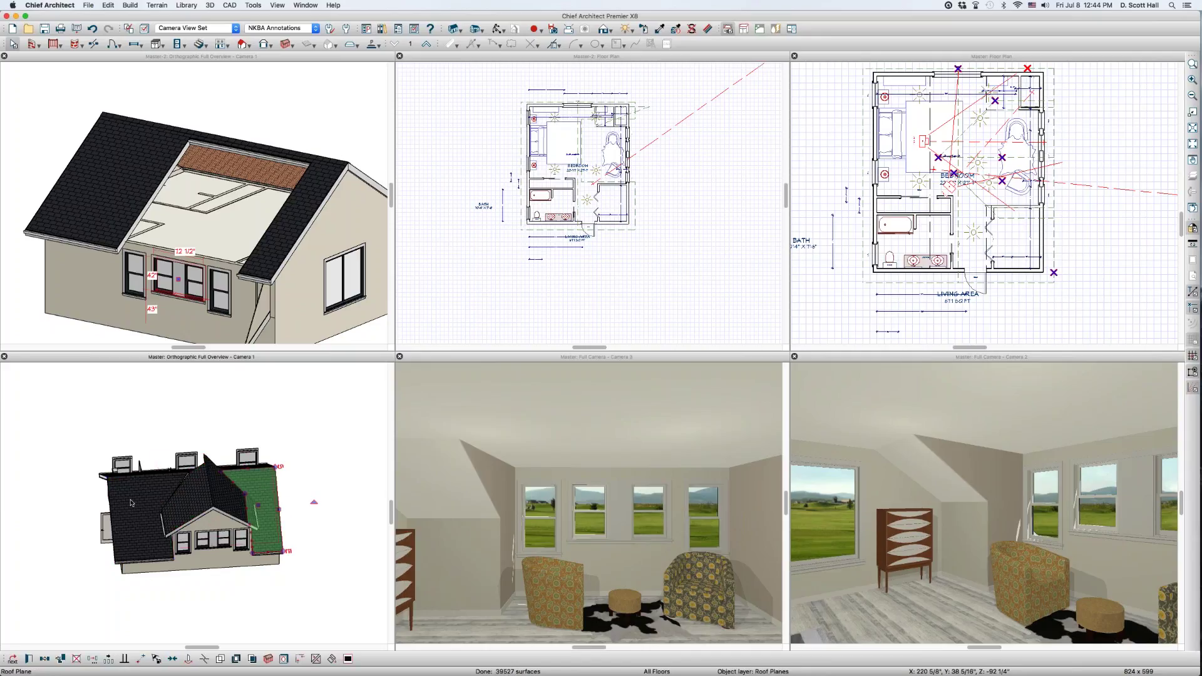
click(222, 499)
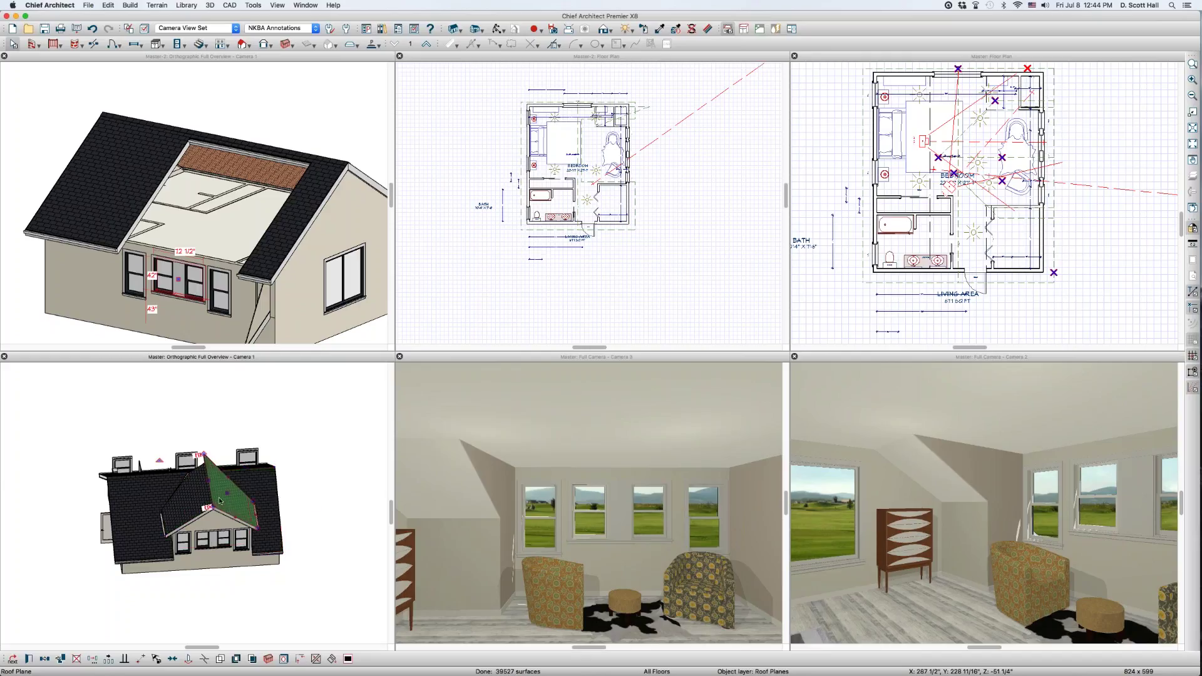
key(Escape)
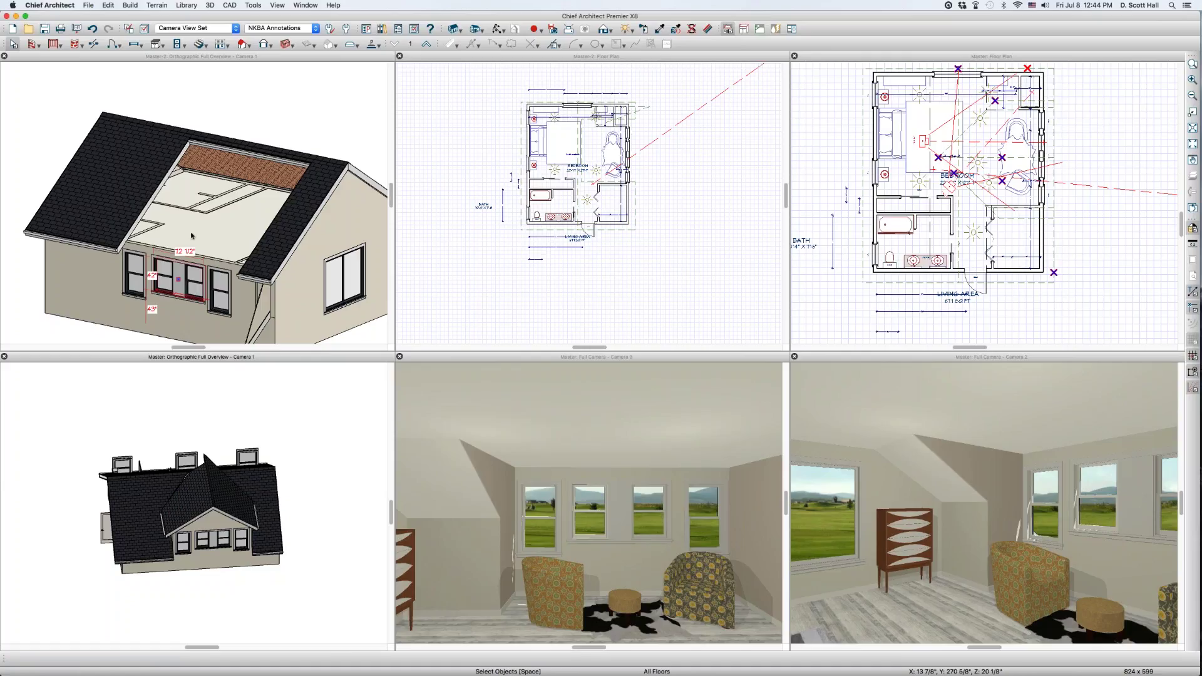
Step: Move the front and back main roof planes of Master-2 down together by a Z delta of -6 with Transform/Replicate
click(129, 176)
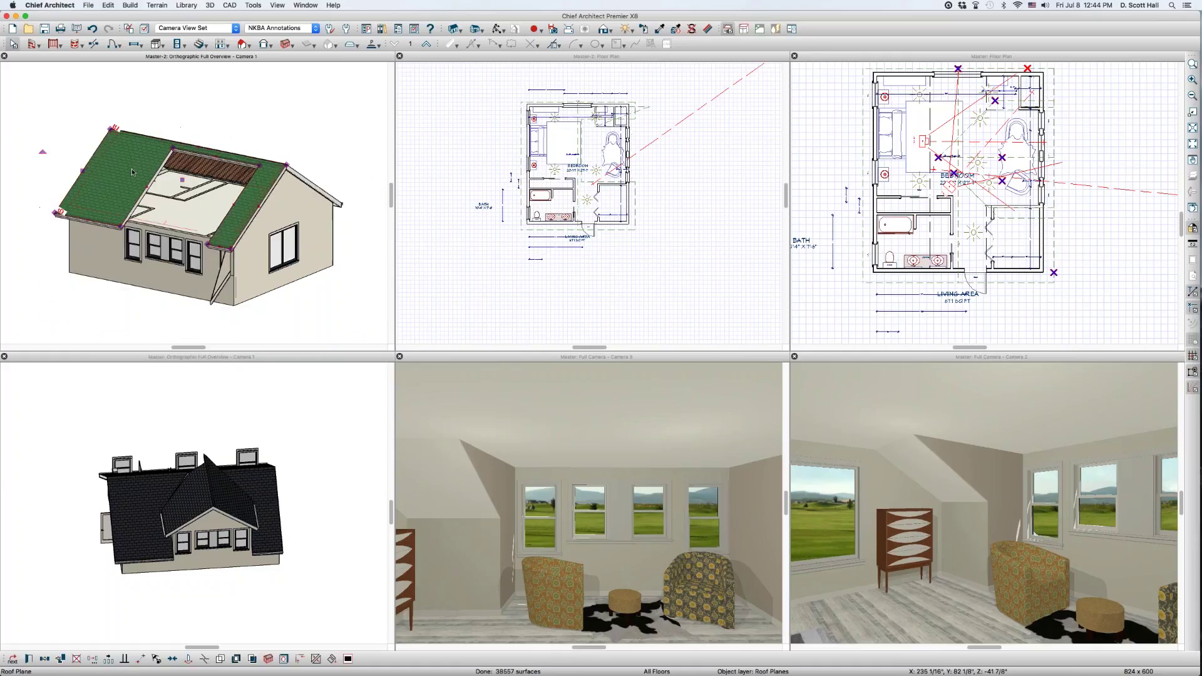
key(Escape)
middle_drag(221, 204, 202, 221)
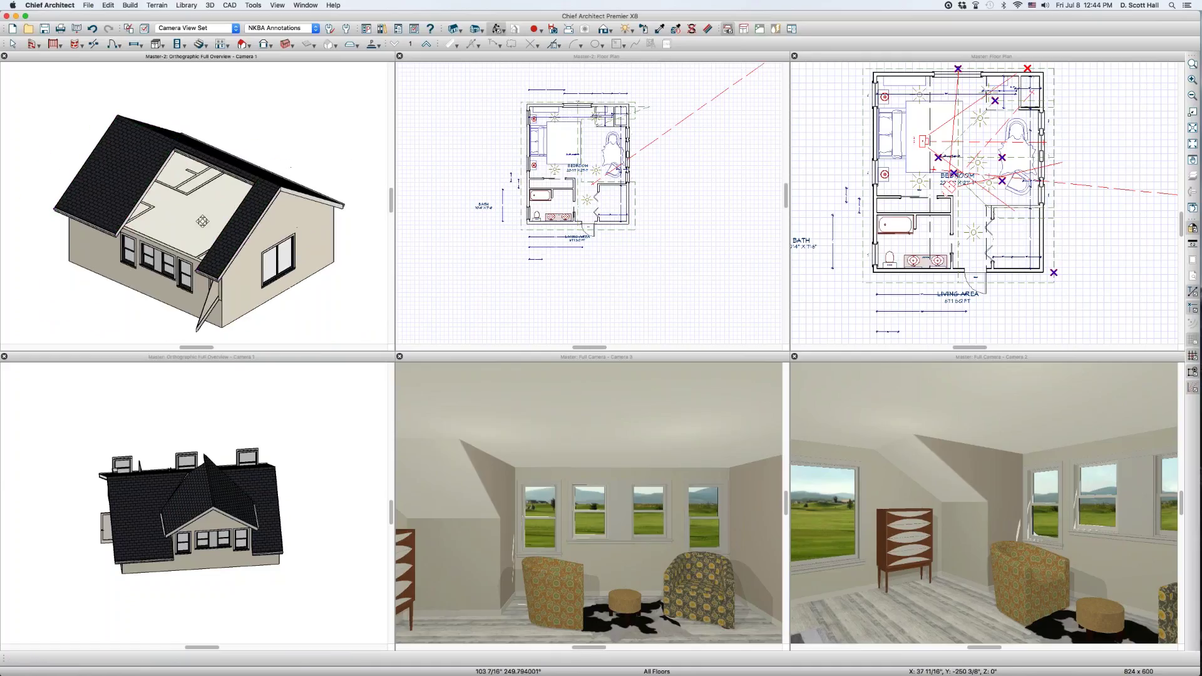
drag(202, 221, 191, 219)
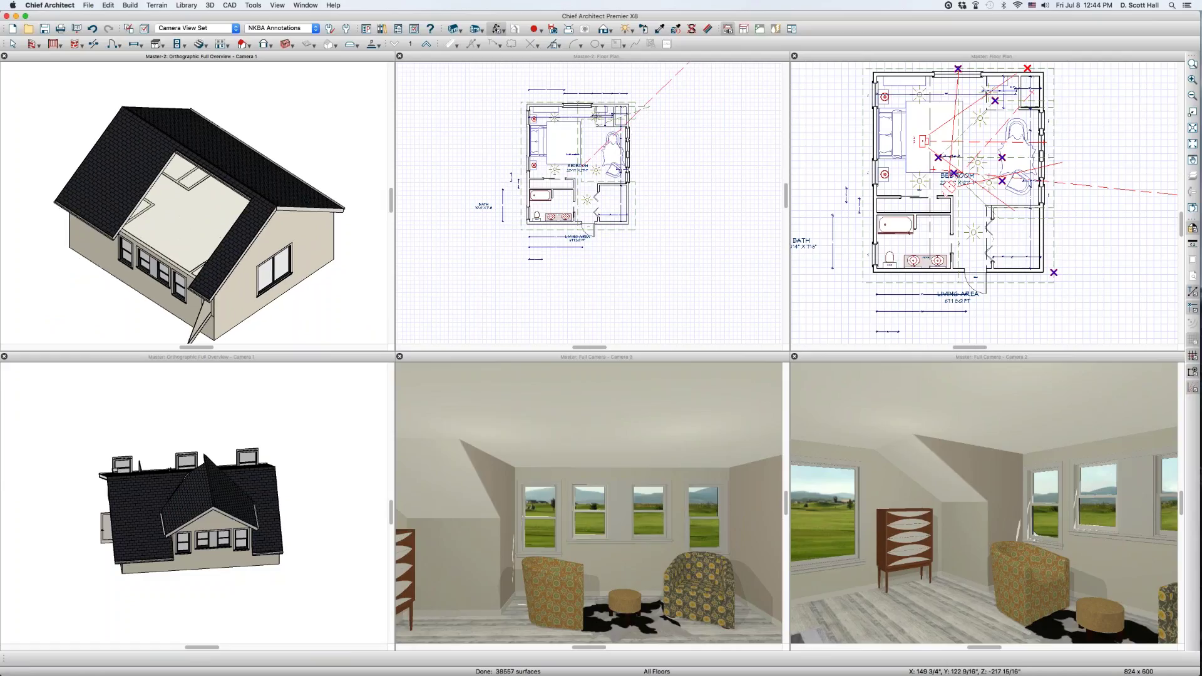
click(114, 168)
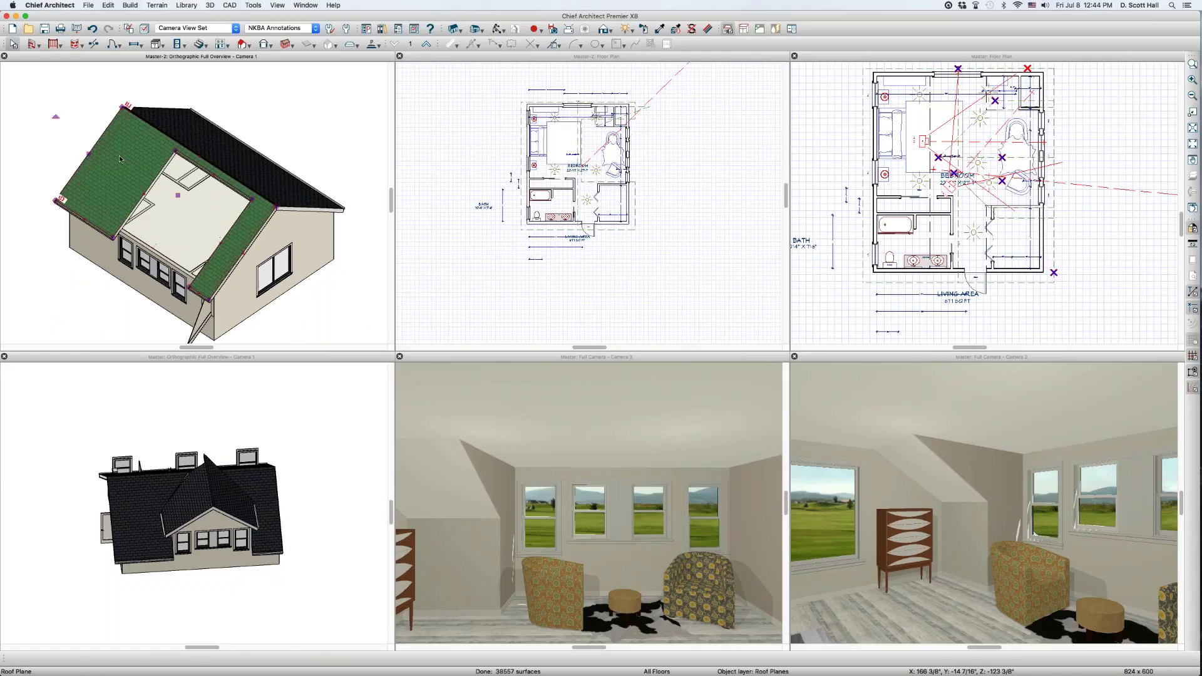
shift+click(215, 145)
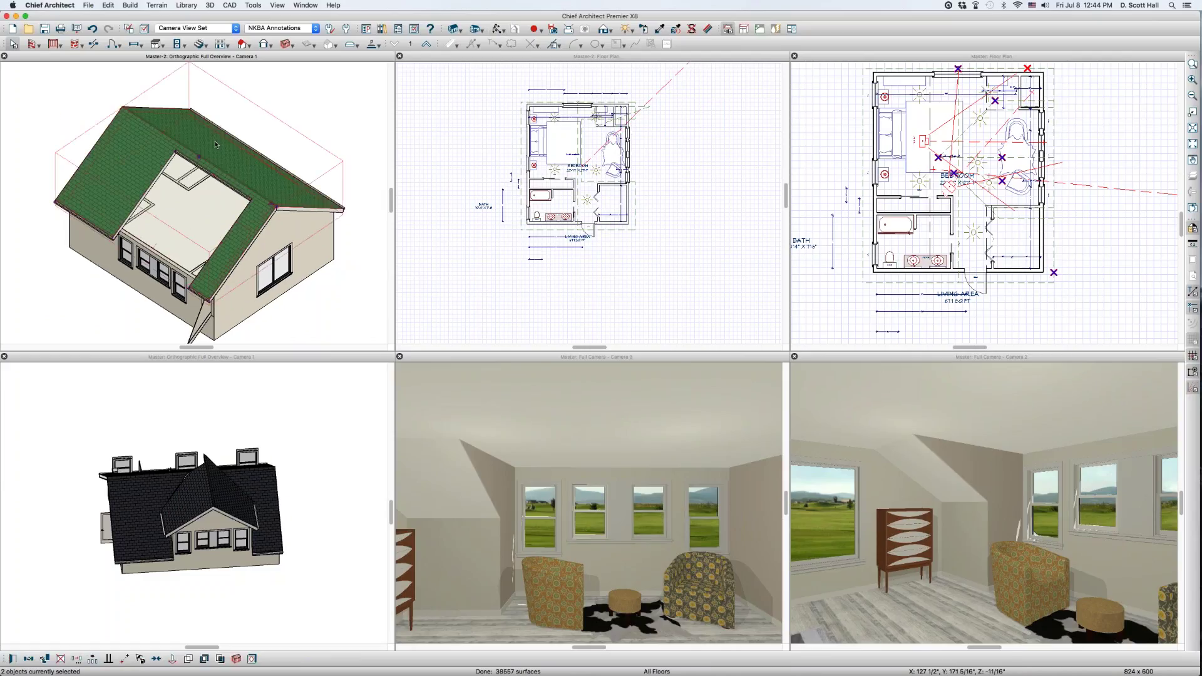
key(t)
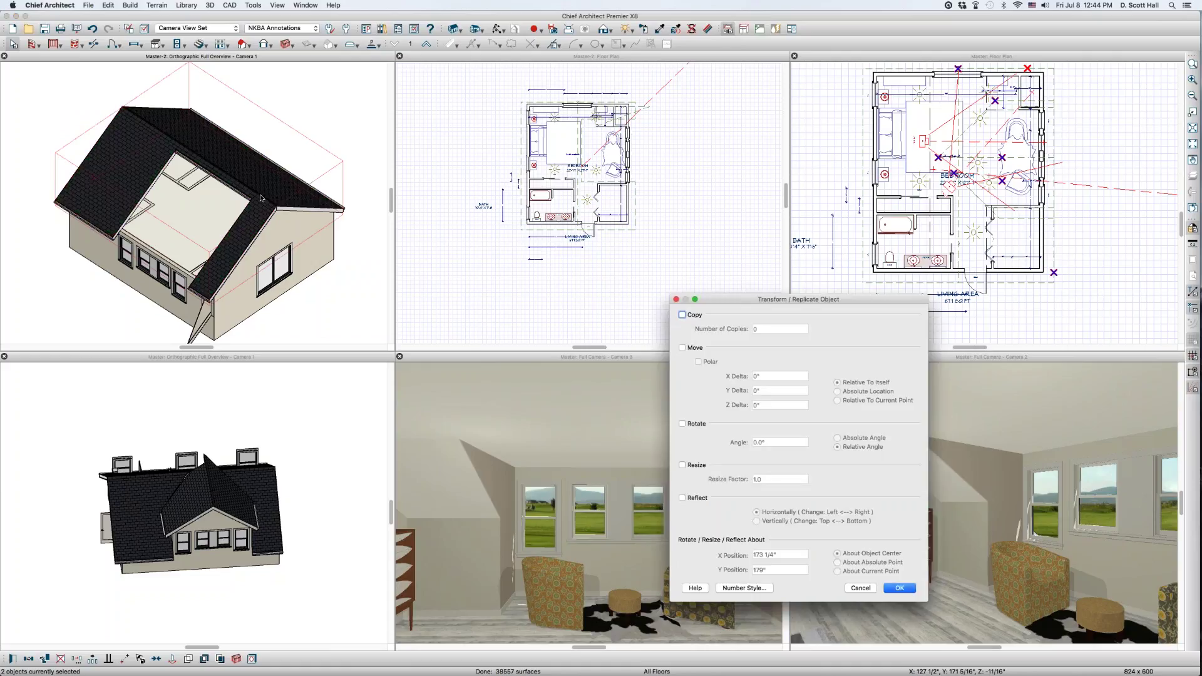
click(695, 348)
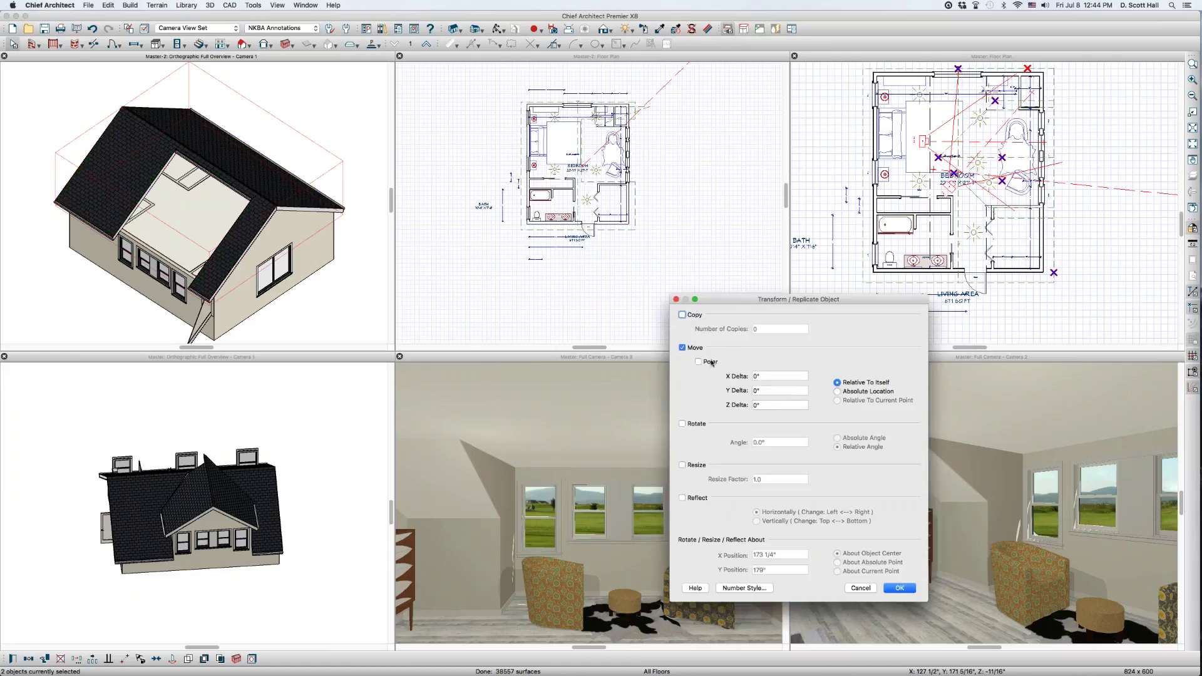
drag(768, 406, 749, 405)
text(-6)
key(Return)
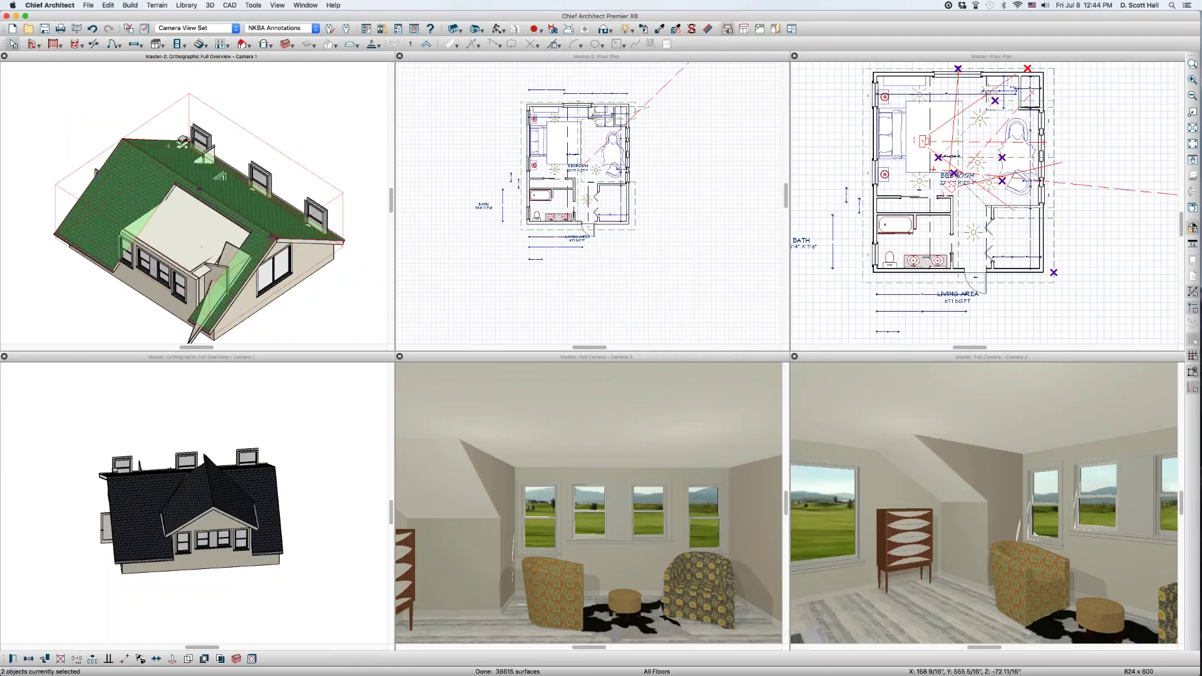
Step: Delete the stray triangular roof plane beside the Master-2 dormer, next to the gable end
click(165, 210)
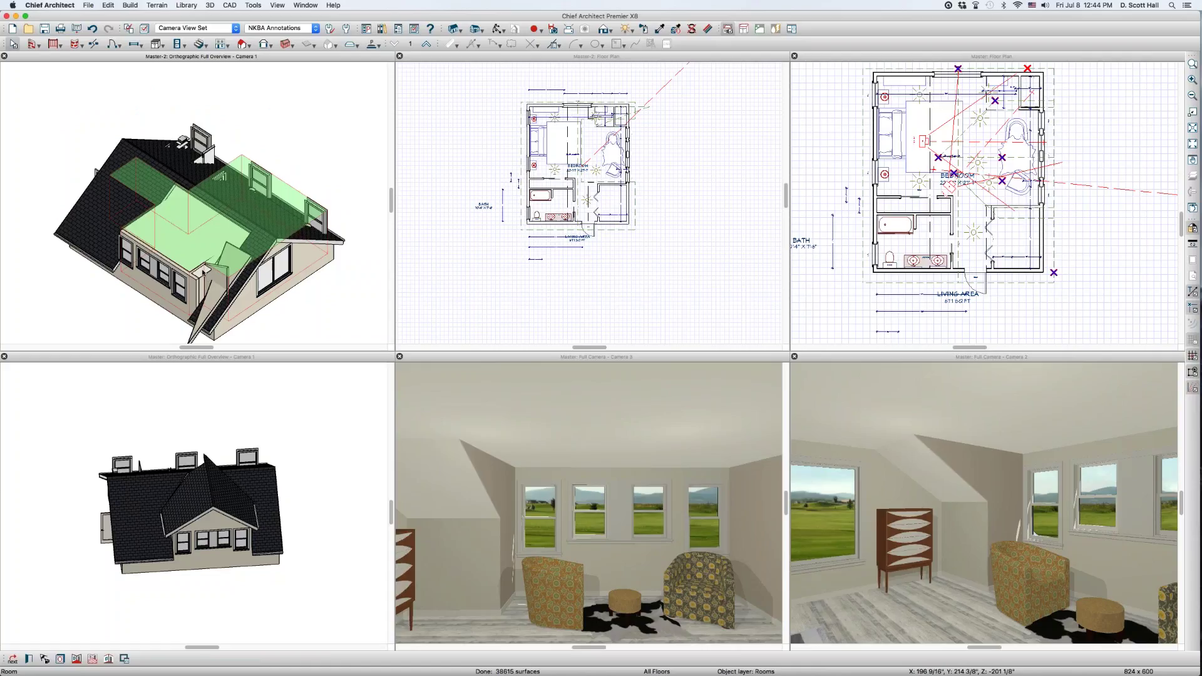
middle_drag(211, 271, 249, 271)
scroll(251, 263, up, 3)
click(255, 249)
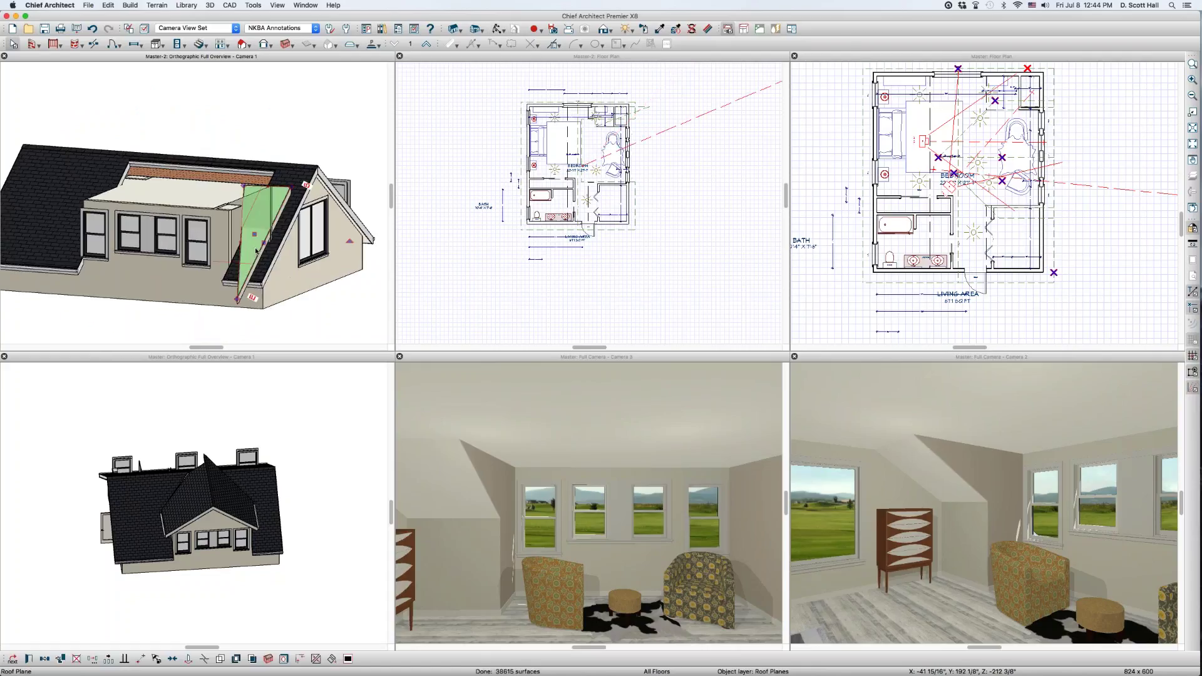
key(Delete)
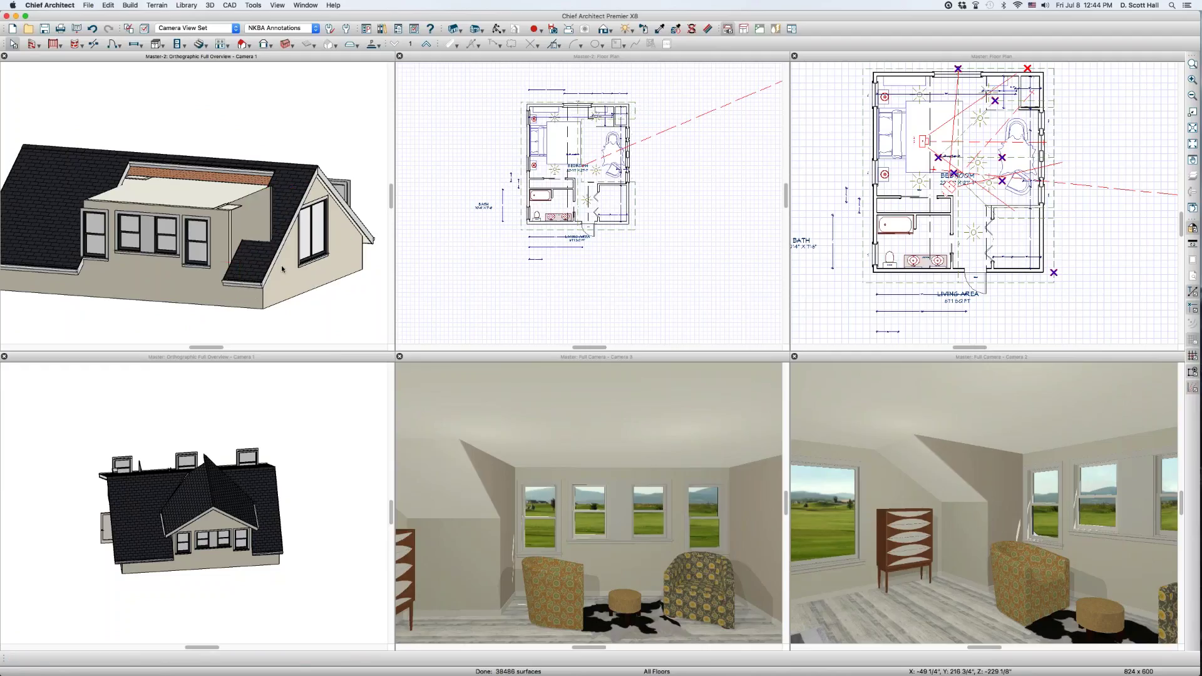
Step: Turn on Default Wall Top Height for the short knee wall of the small corner space beside the Master-2 dormer
click(261, 222)
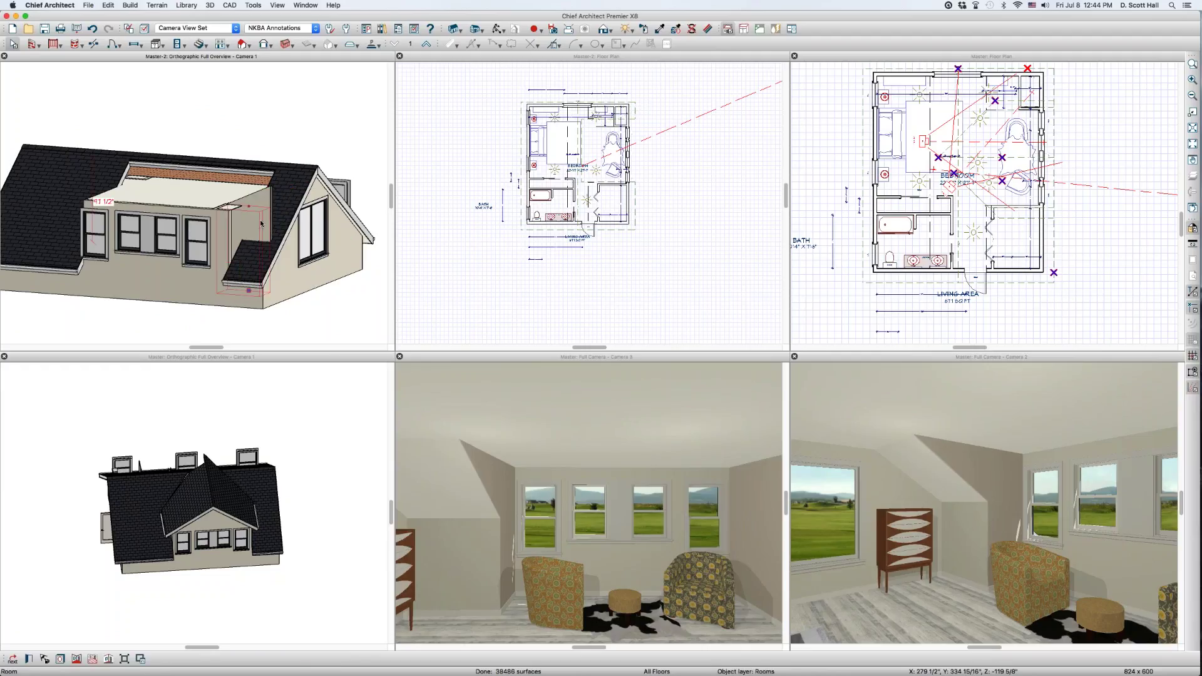
click(261, 219)
scroll(259, 213, up, 3)
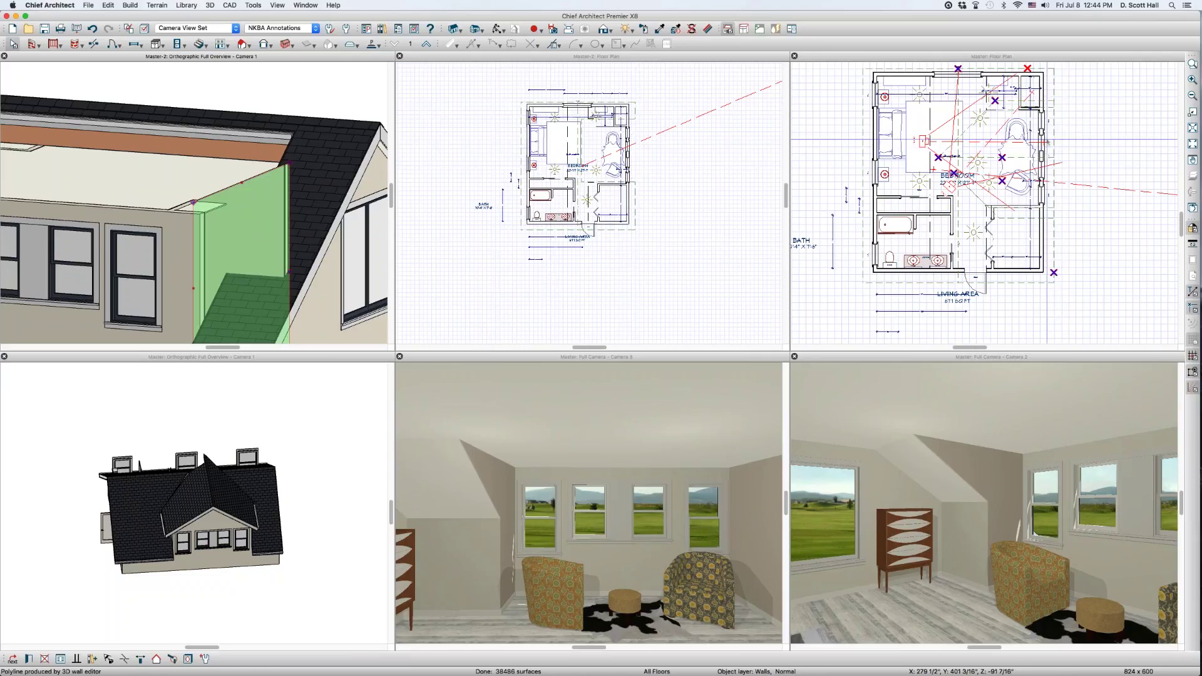
click(1042, 148)
click(599, 119)
scroll(598, 119, up, 5)
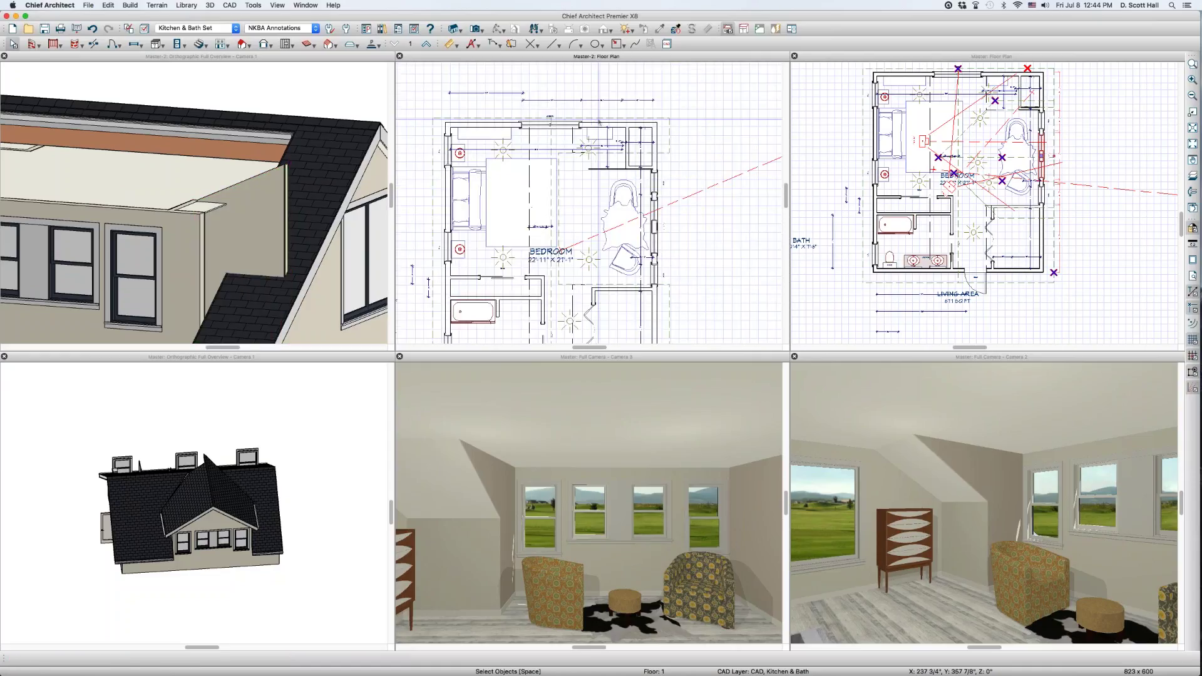
click(626, 158)
scroll(627, 158, up, 4)
scroll(630, 159, down, 4)
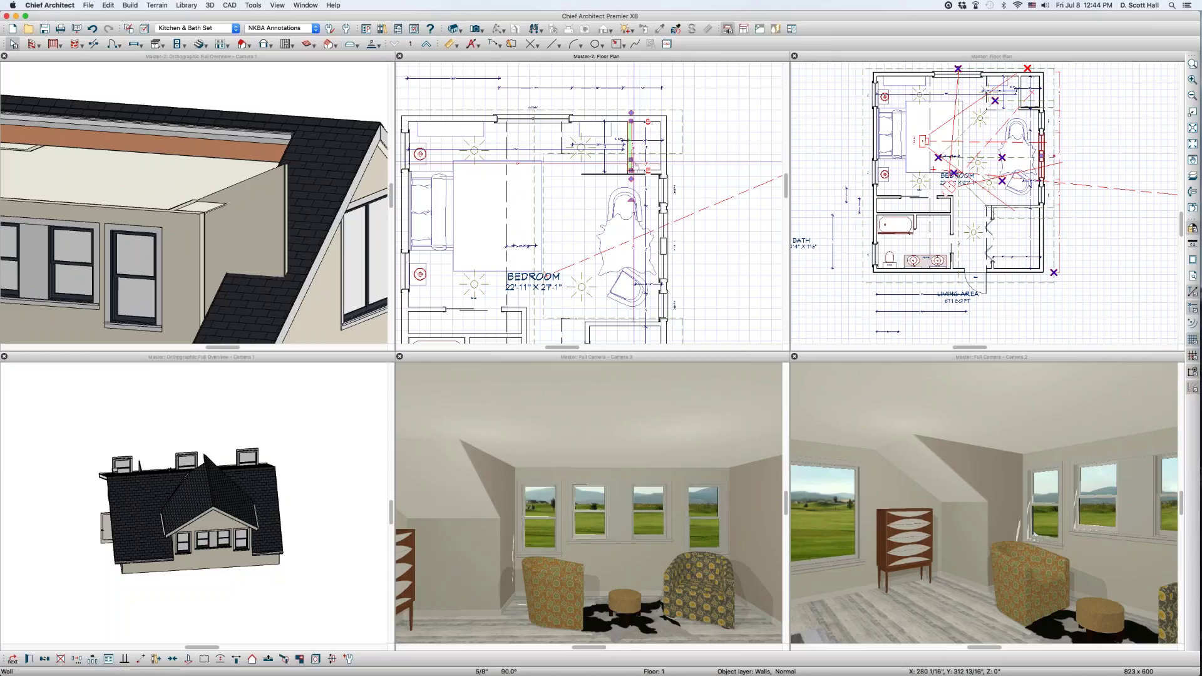
double_click(629, 160)
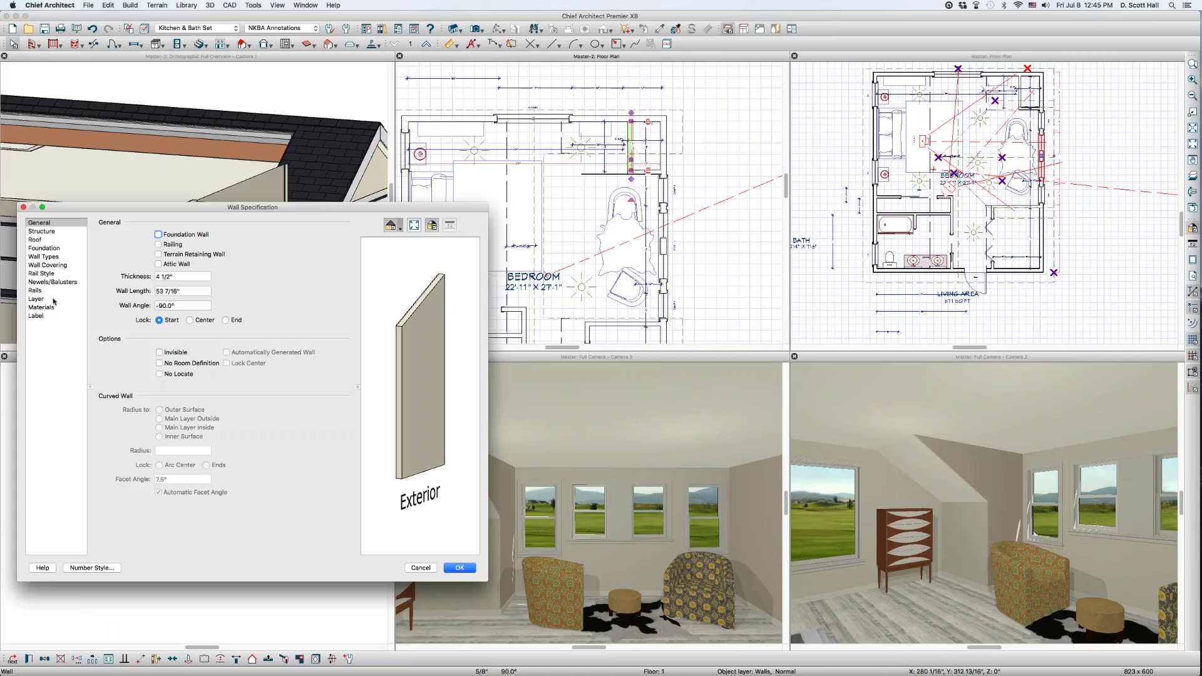
click(49, 231)
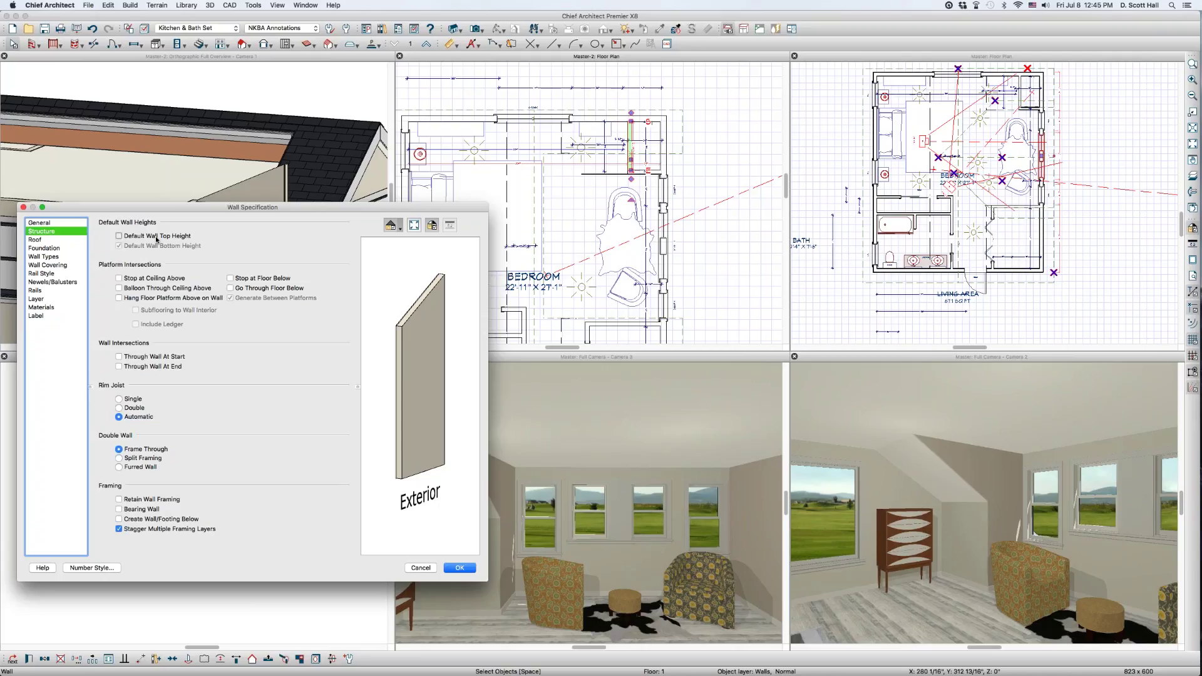
click(156, 237)
key(Return)
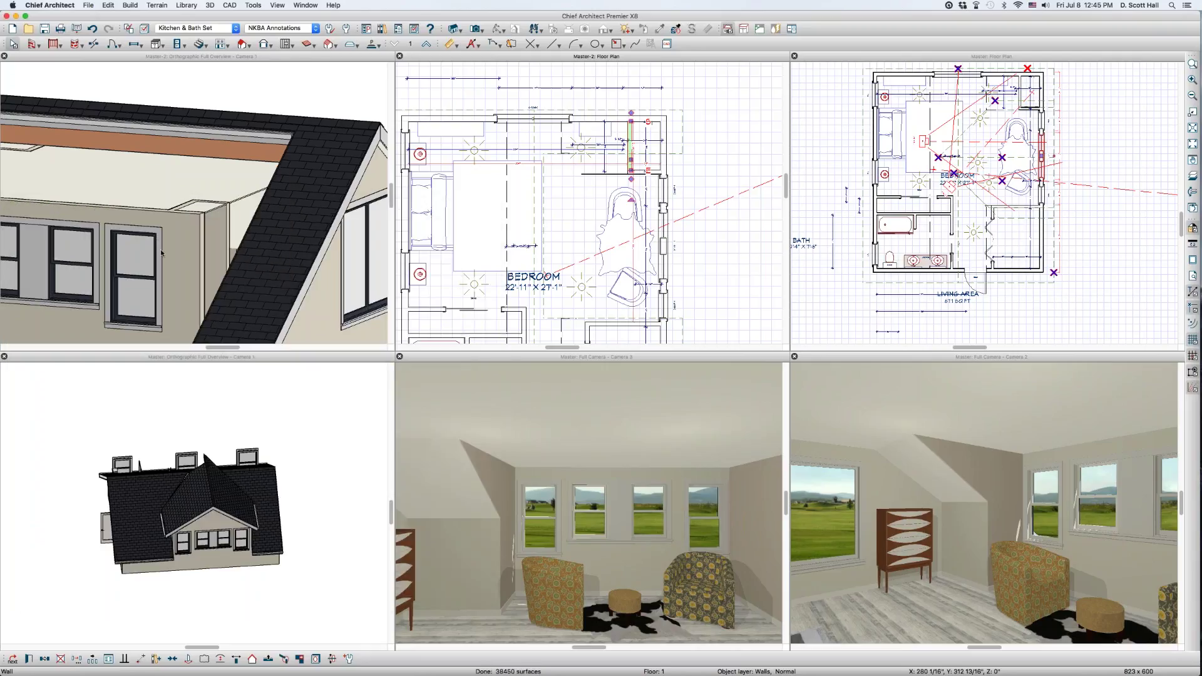
Step: Inspect the Master-2 dormer side and roof opening in the orthographic overview from a higher angle
scroll(248, 221, down, 3)
click(232, 249)
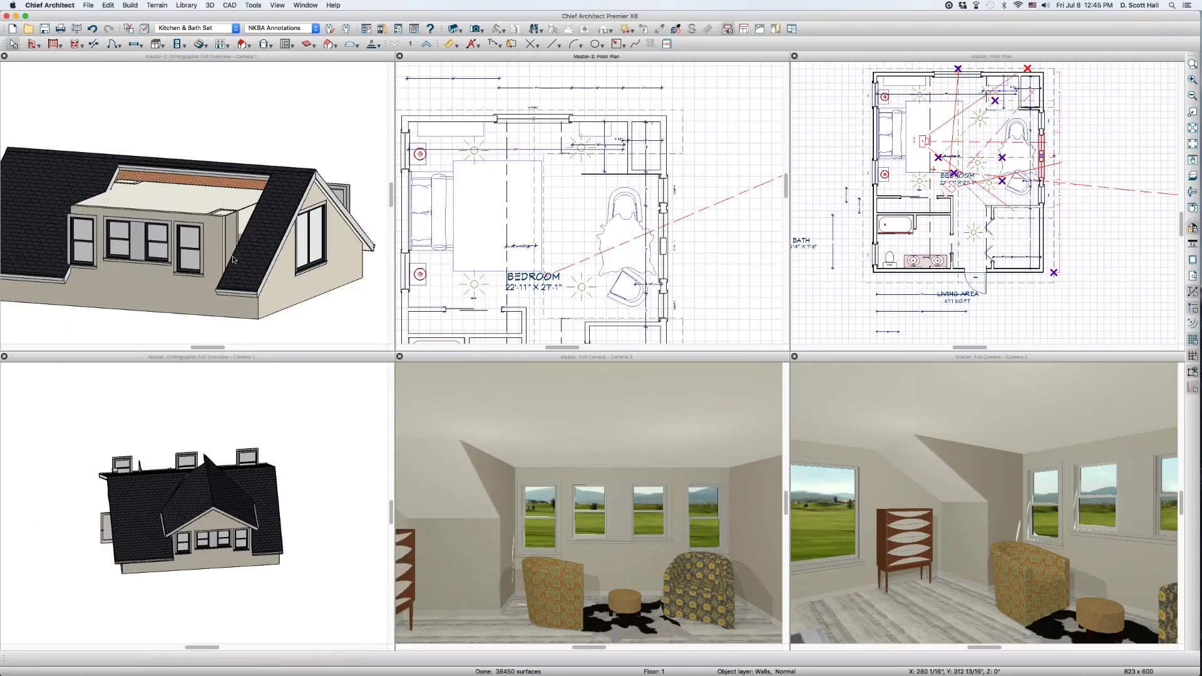
click(228, 251)
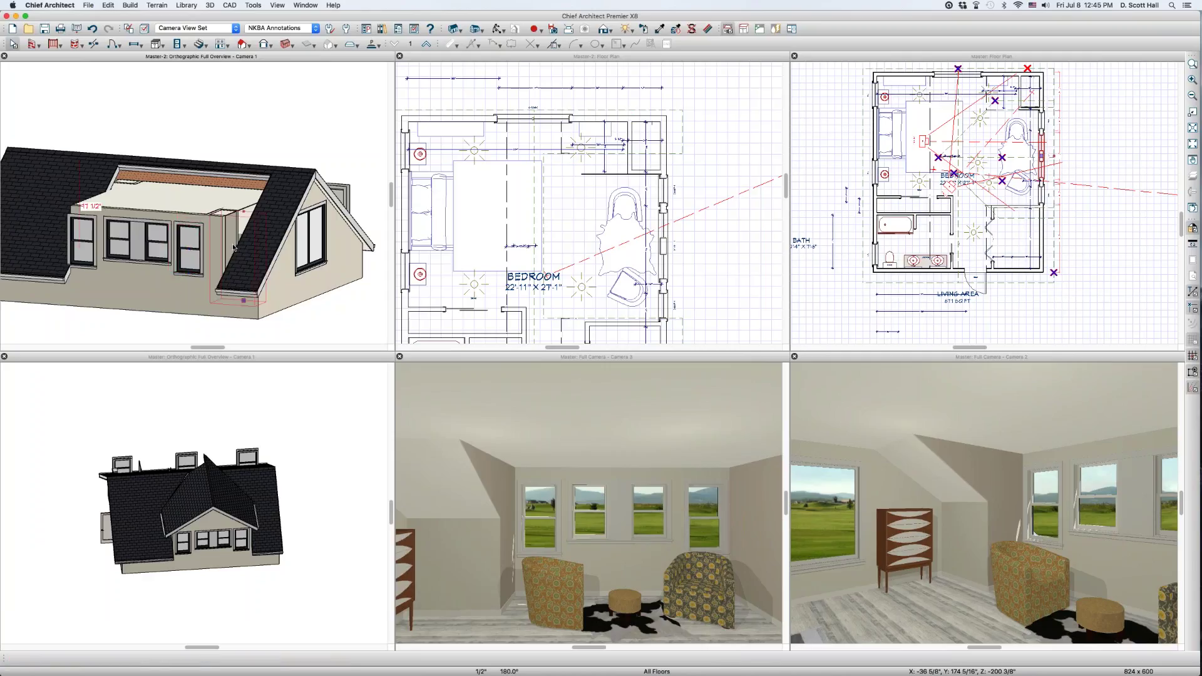
key(Escape)
click(498, 29)
drag(180, 229, 158, 243)
key(Escape)
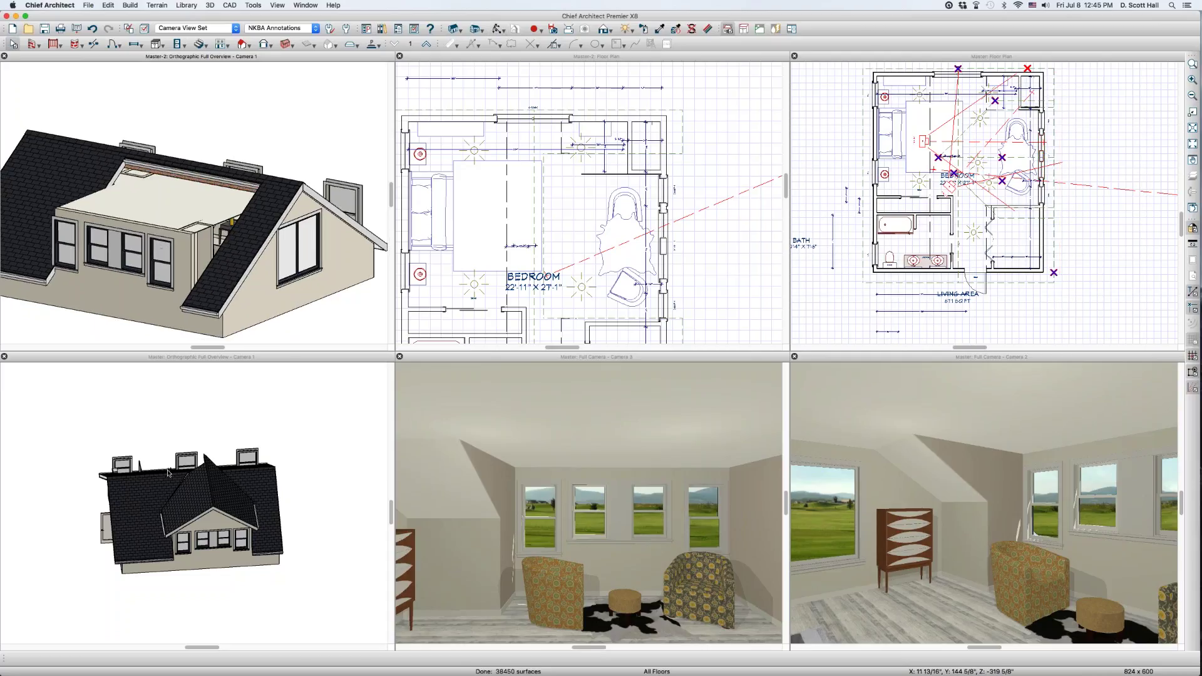
Step: Examine up close how the finished model's dormer side wall meets the dormer roof and main roof
click(250, 512)
key(Escape)
click(497, 29)
drag(253, 518, 192, 497)
scroll(192, 498, up, 5)
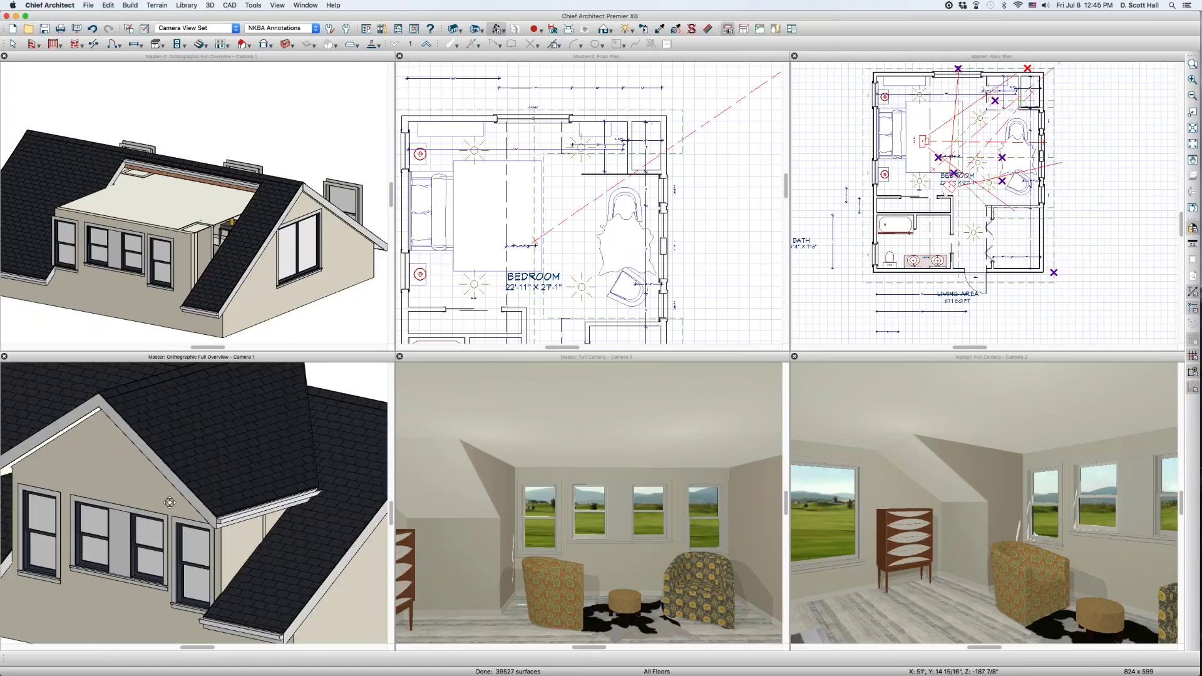
key(Escape)
scroll(256, 546, up, 3)
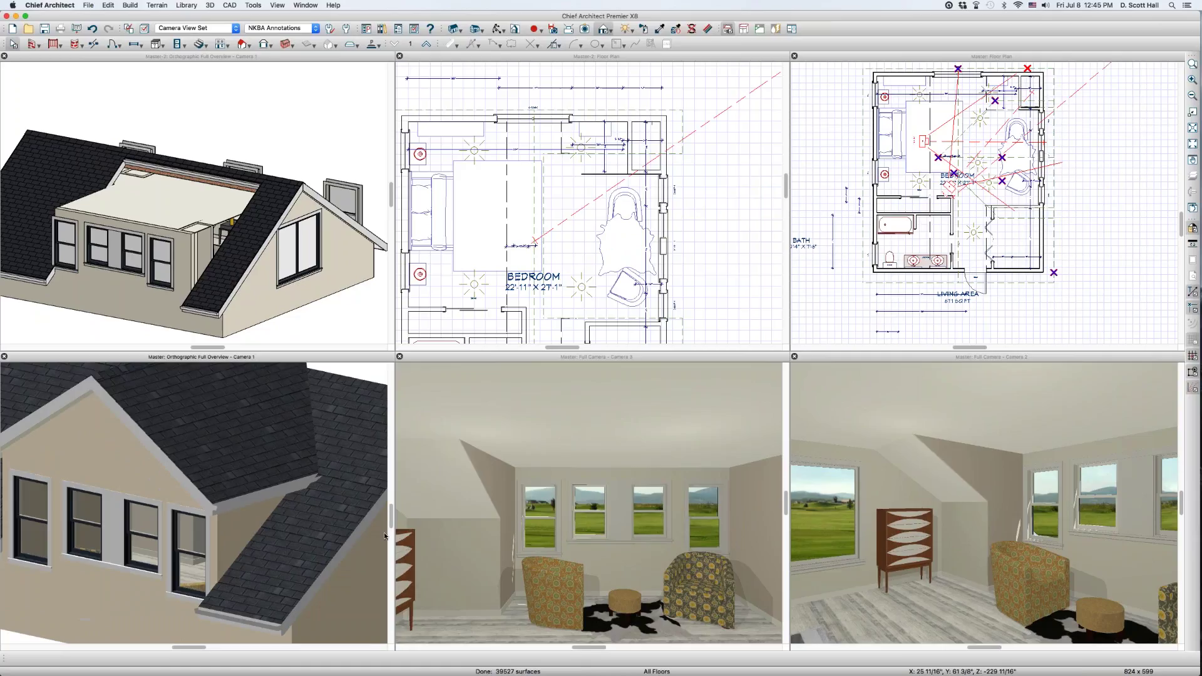
Step: Examine the dormer side wall's upper triangular and lower surfaces and the sloped roof plane in the finished model's interior view
click(577, 503)
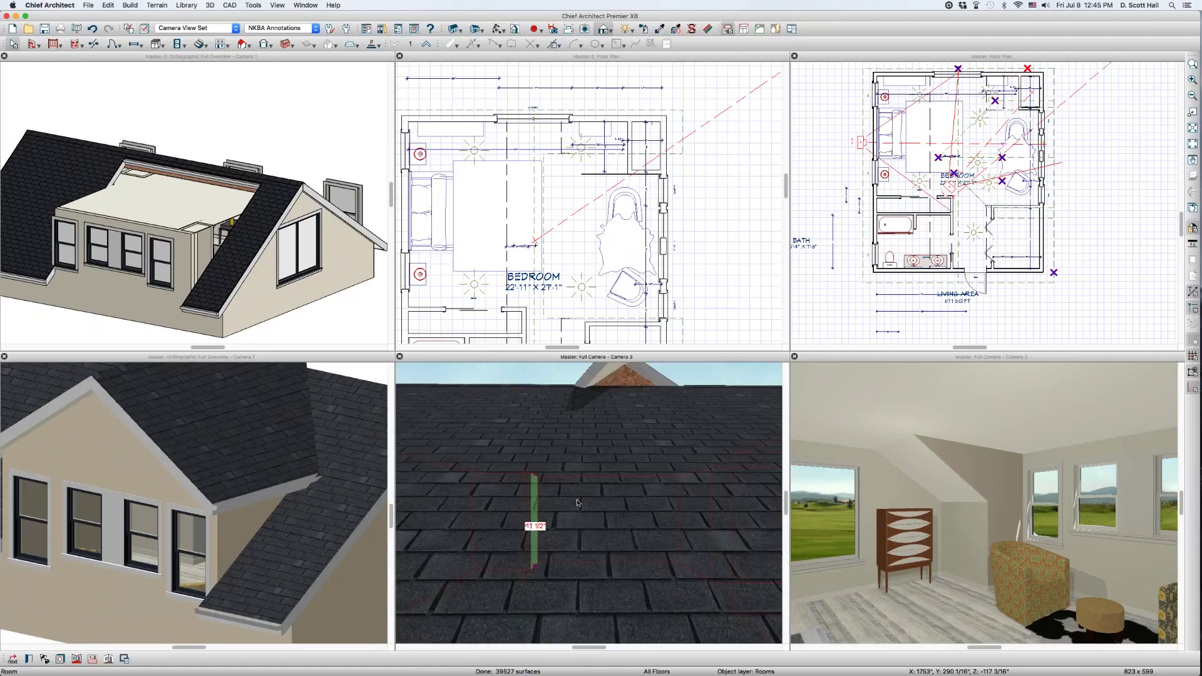
scroll(578, 498, down, 5)
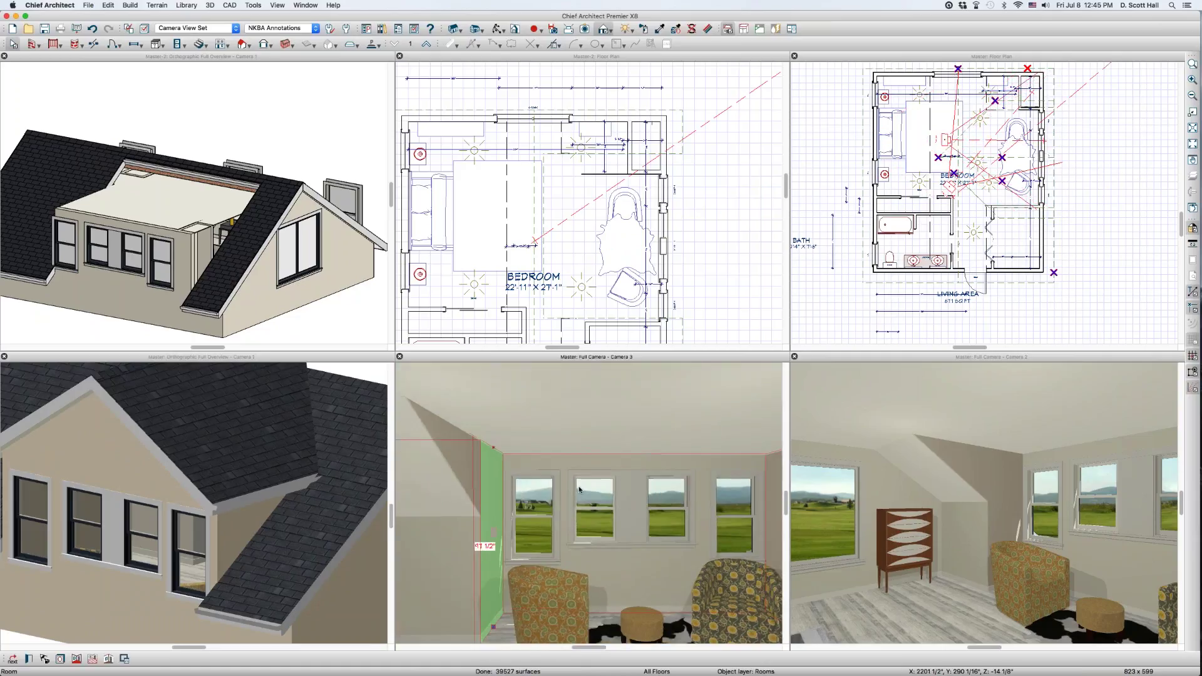
key(Escape)
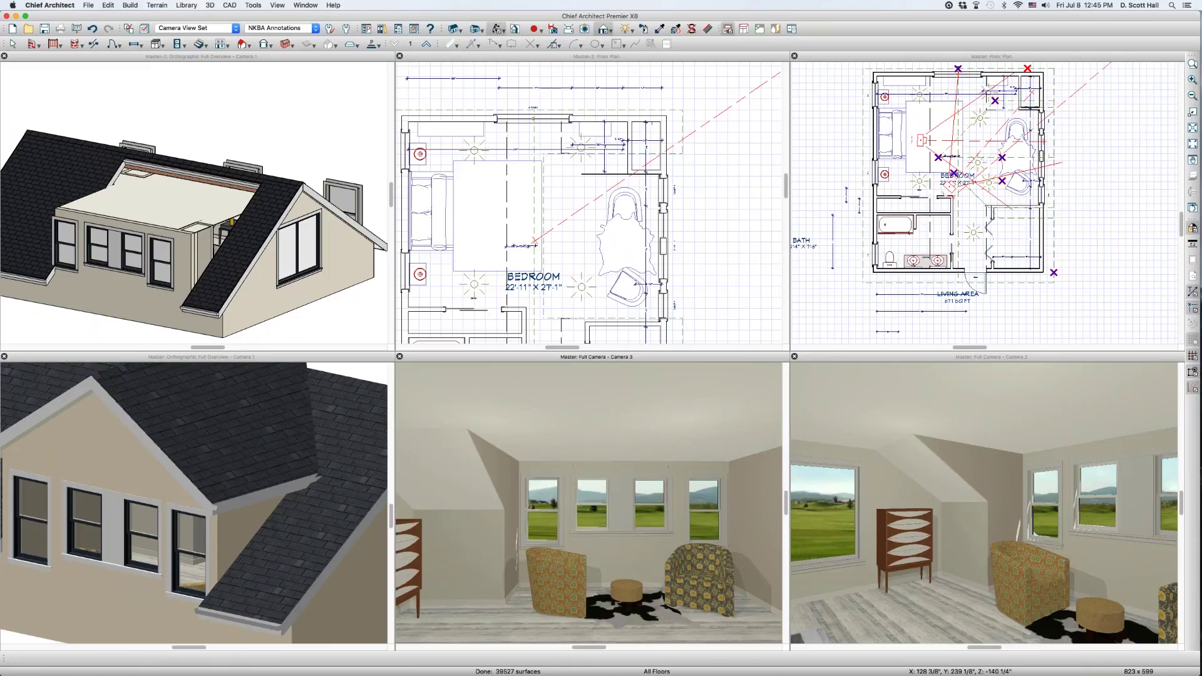
drag(571, 543, 607, 539)
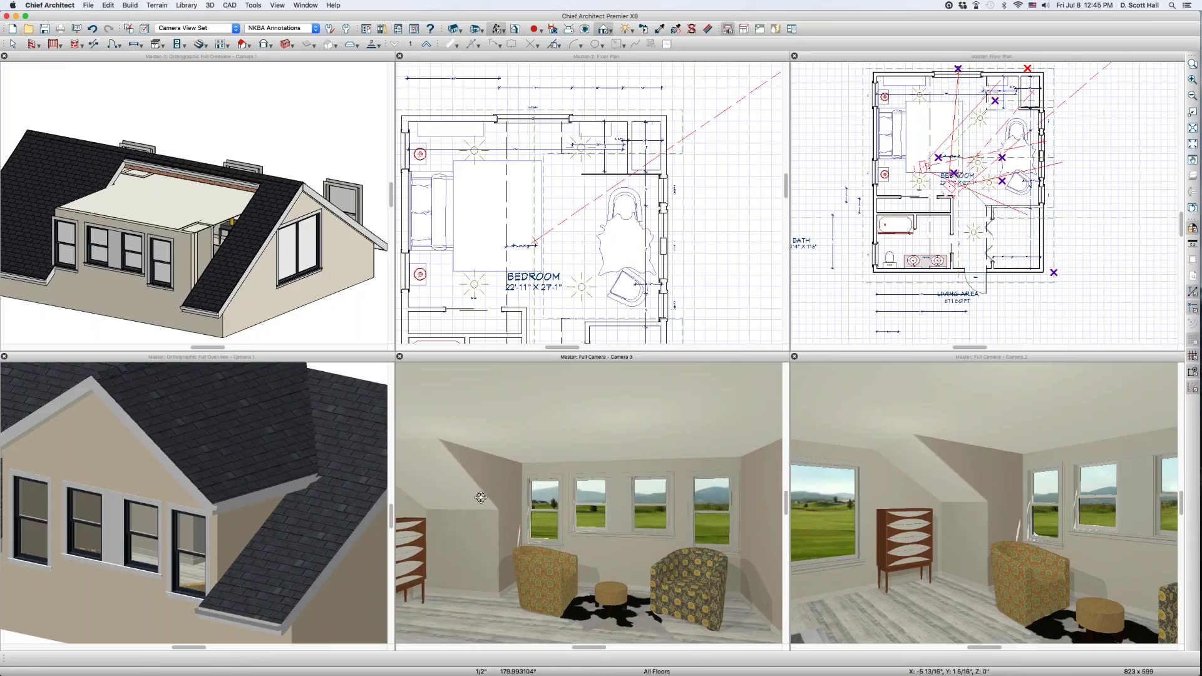
drag(481, 498, 483, 496)
key(space)
click(486, 478)
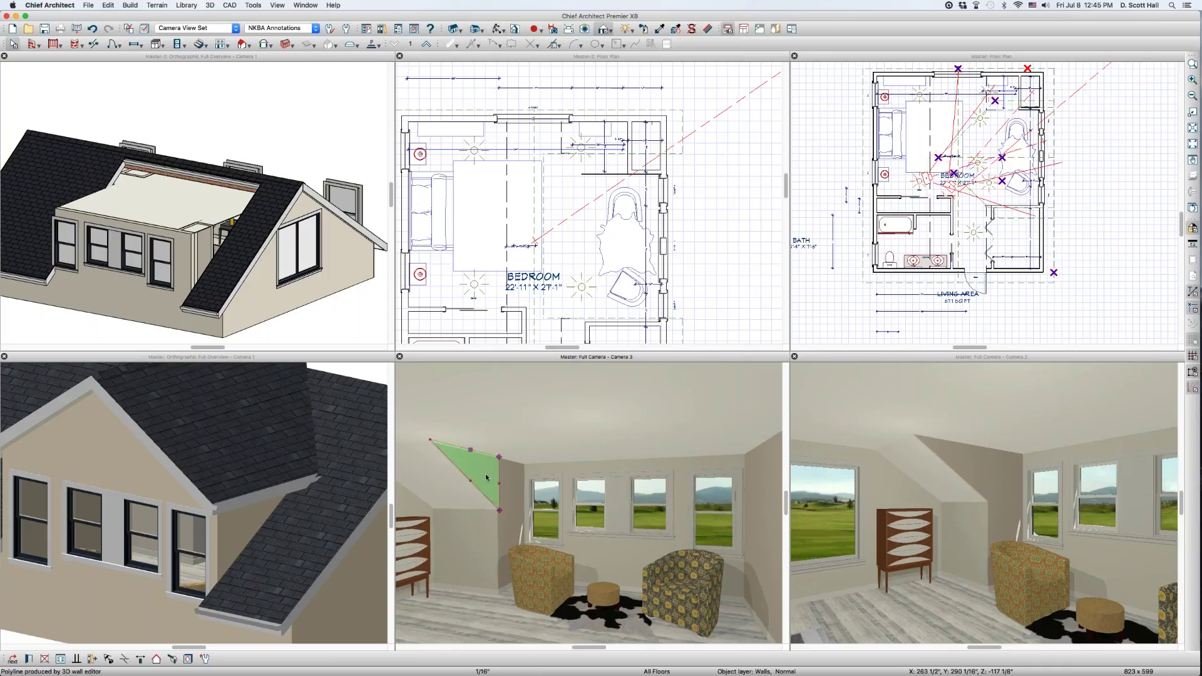
click(512, 478)
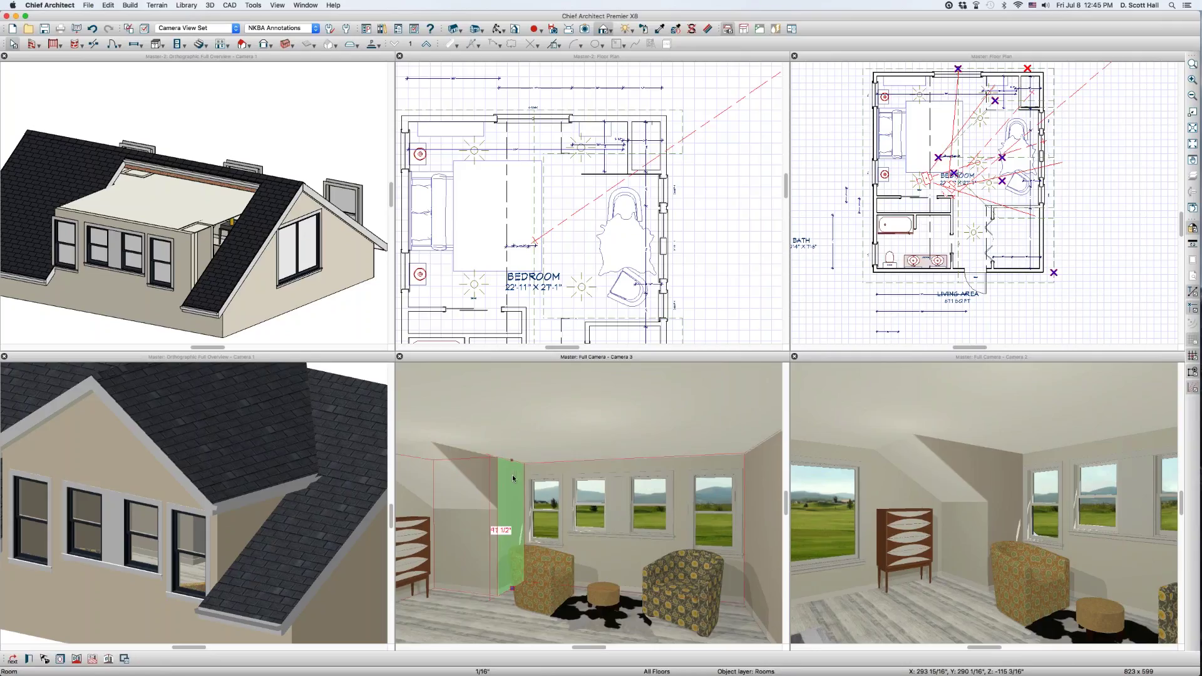
click(477, 470)
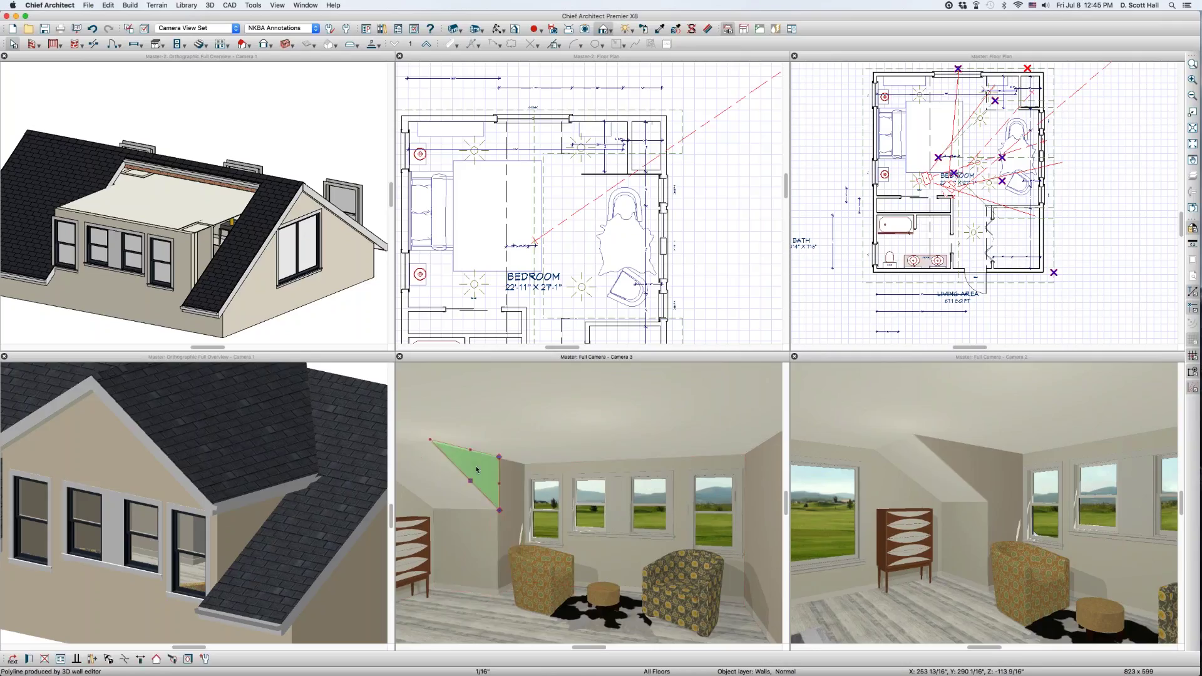
click(515, 484)
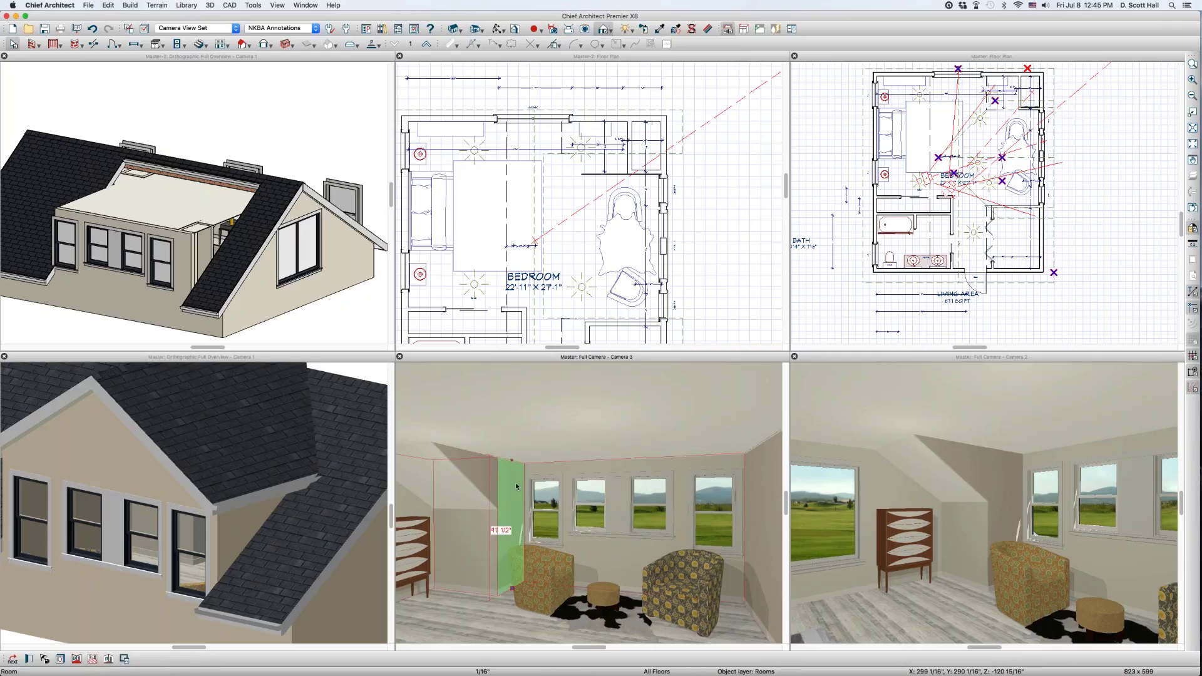
click(445, 482)
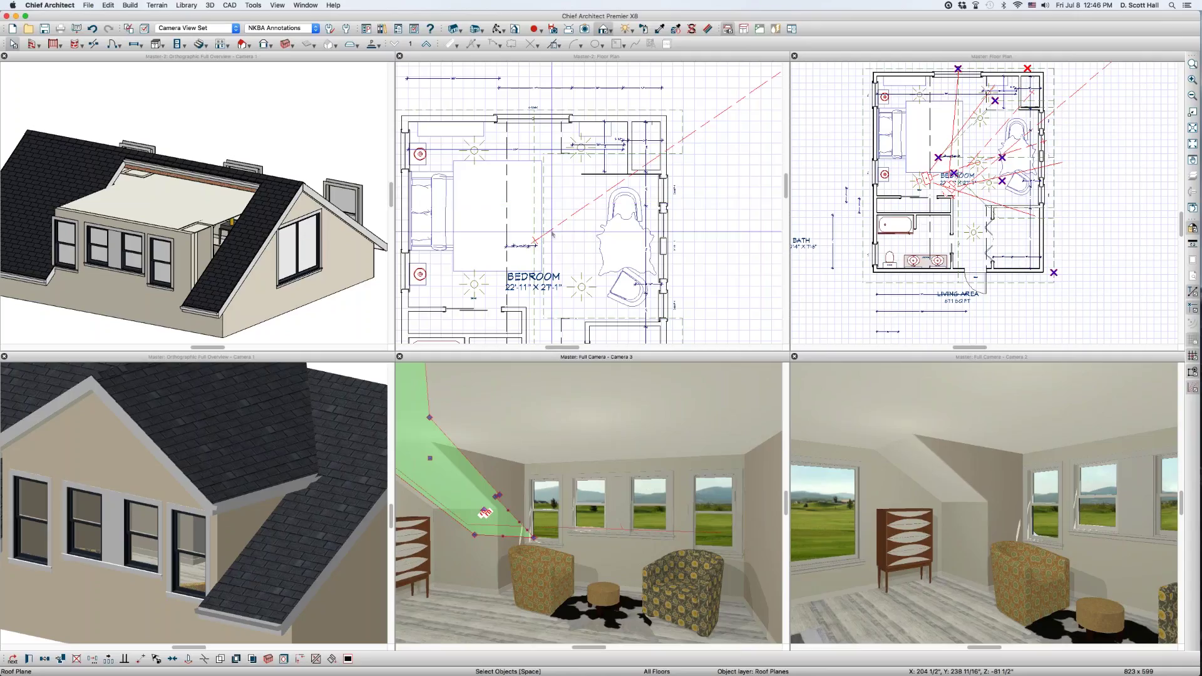
Step: Delete the short dormer side wall that closes the small corner space in the finished Master floor plan
click(992, 56)
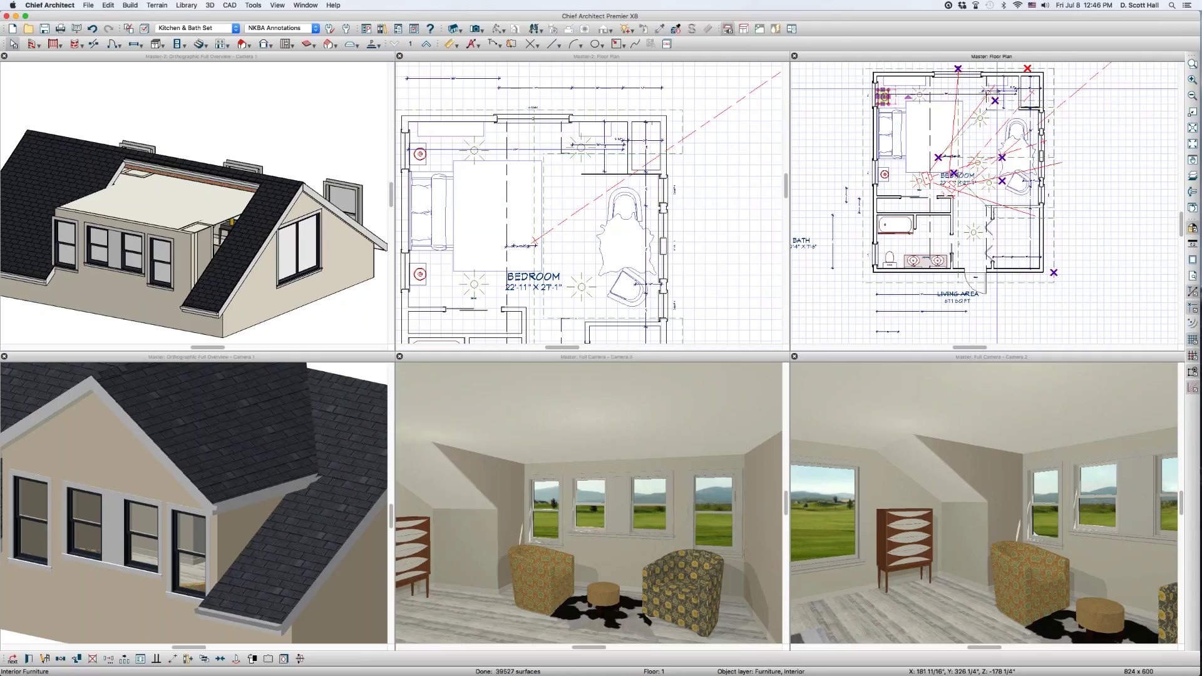
scroll(1025, 86, up, 1)
scroll(1014, 111, down, 1)
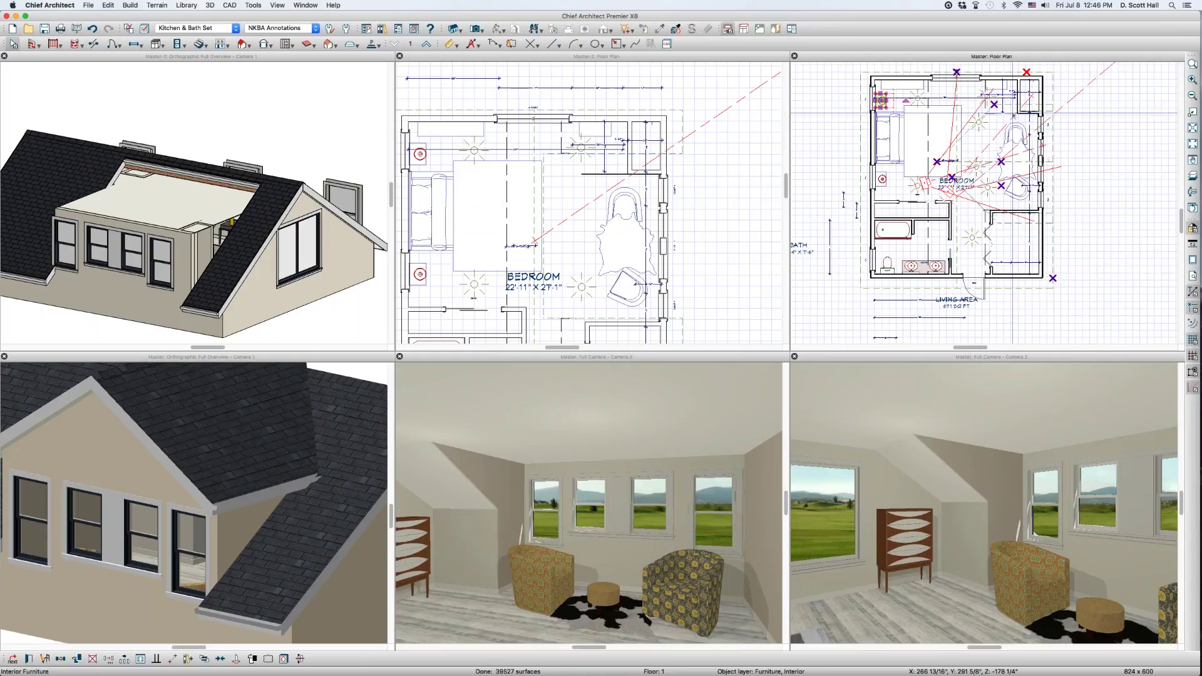
scroll(1013, 116, up, 4)
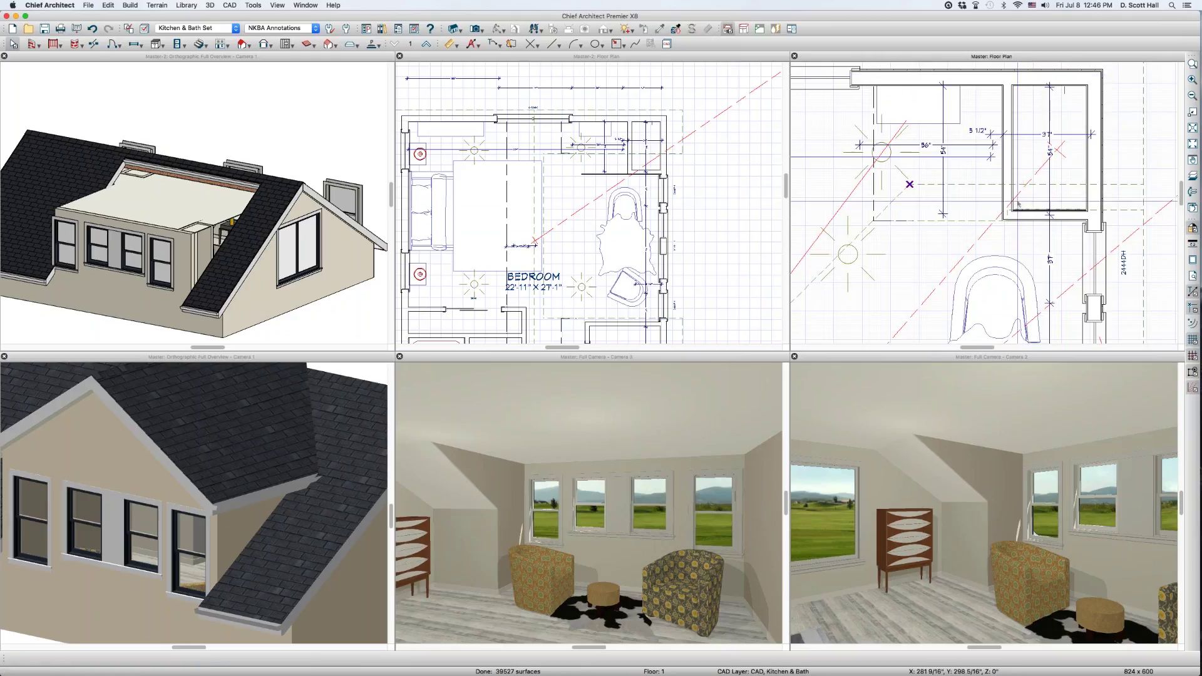
click(1031, 213)
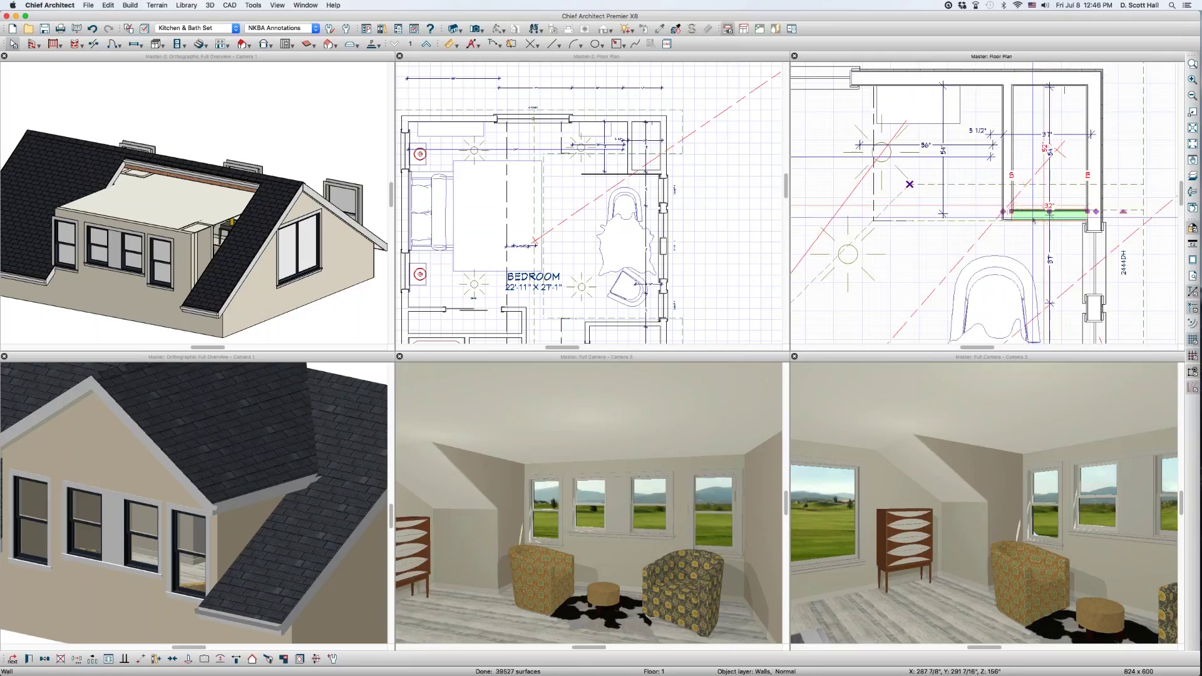
key(Delete)
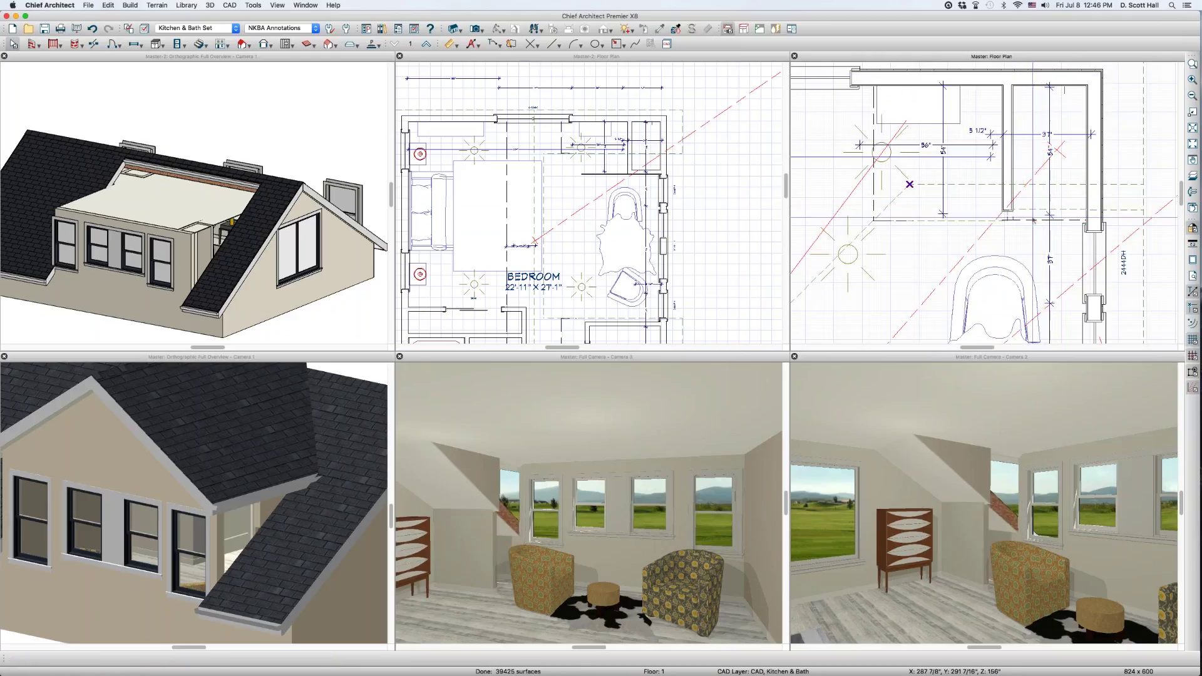
Step: Check the opening beside the sloped ceiling in the interior camera view, and undo the dormer side wall deletion
scroll(510, 511, up, 5)
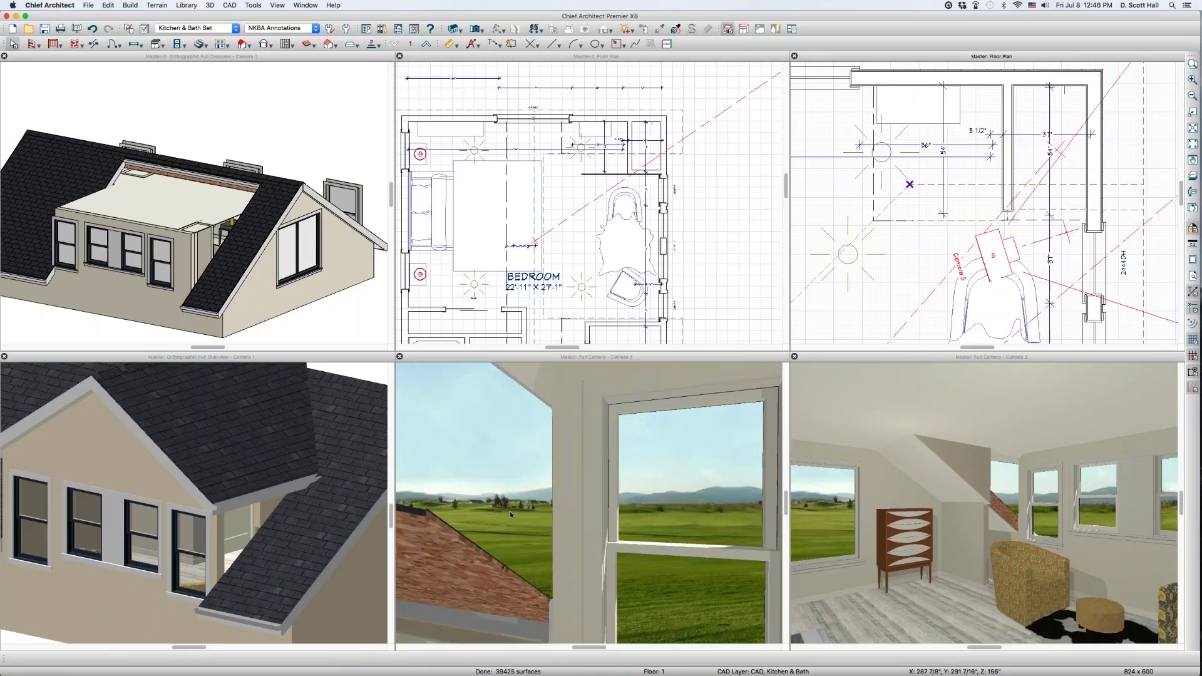
scroll(510, 511, down, 6)
scroll(506, 509, up, 5)
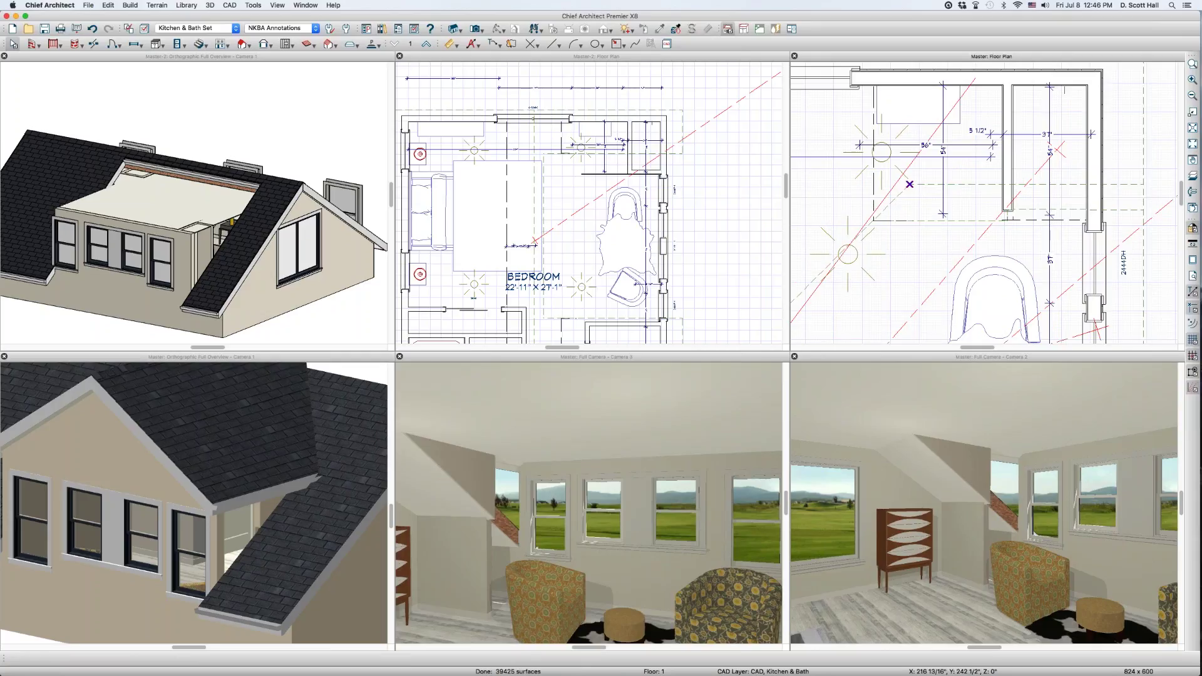
click(882, 253)
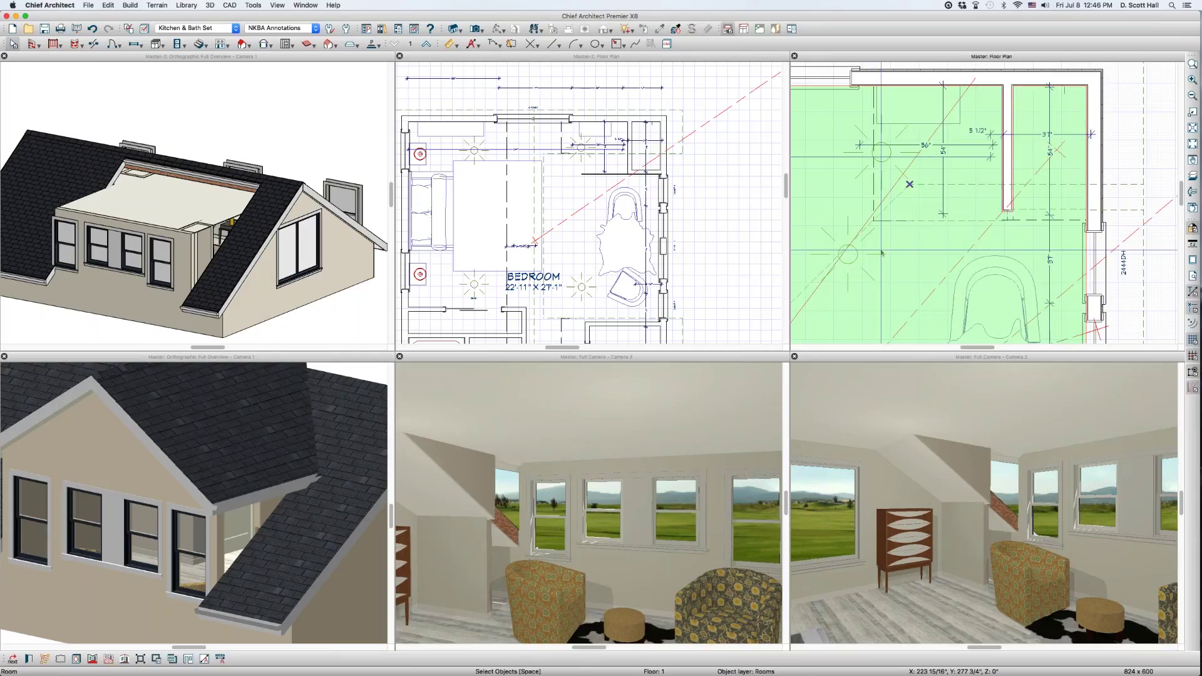
key(super+z)
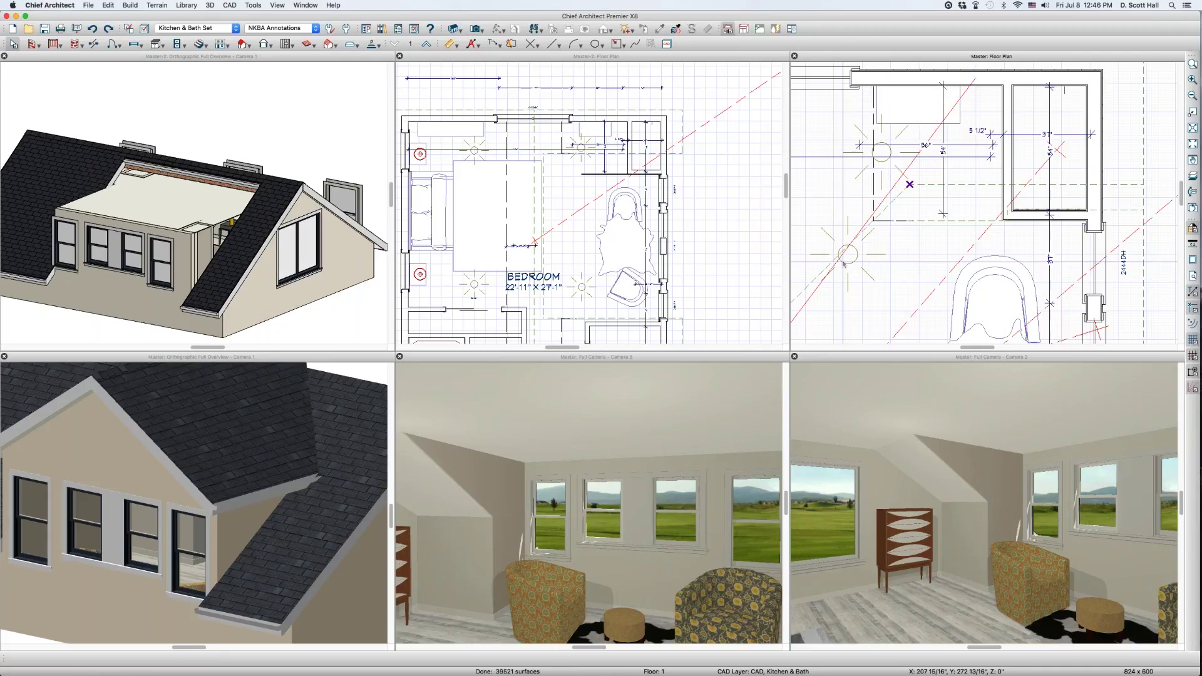
Step: Review the finished Master plan's roof layout by selecting the two dormer roof planes together, and the two adjoining main roof planes together
click(1142, 189)
scroll(1137, 238, down, 2)
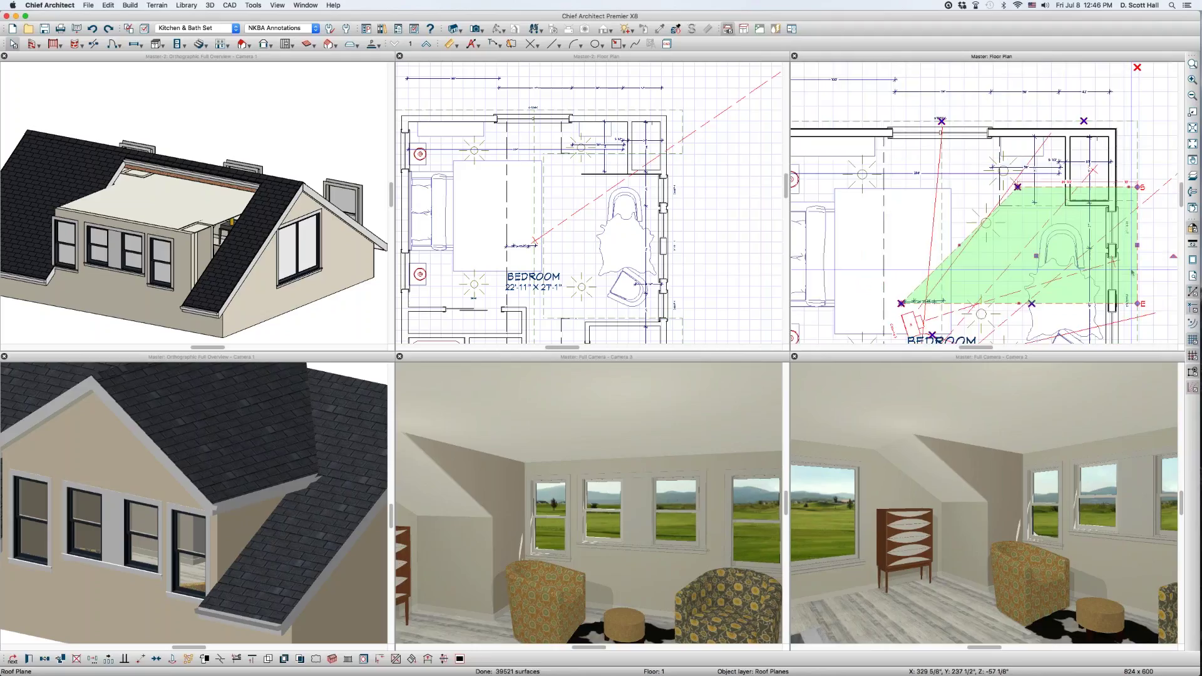
scroll(1132, 272, down, 3)
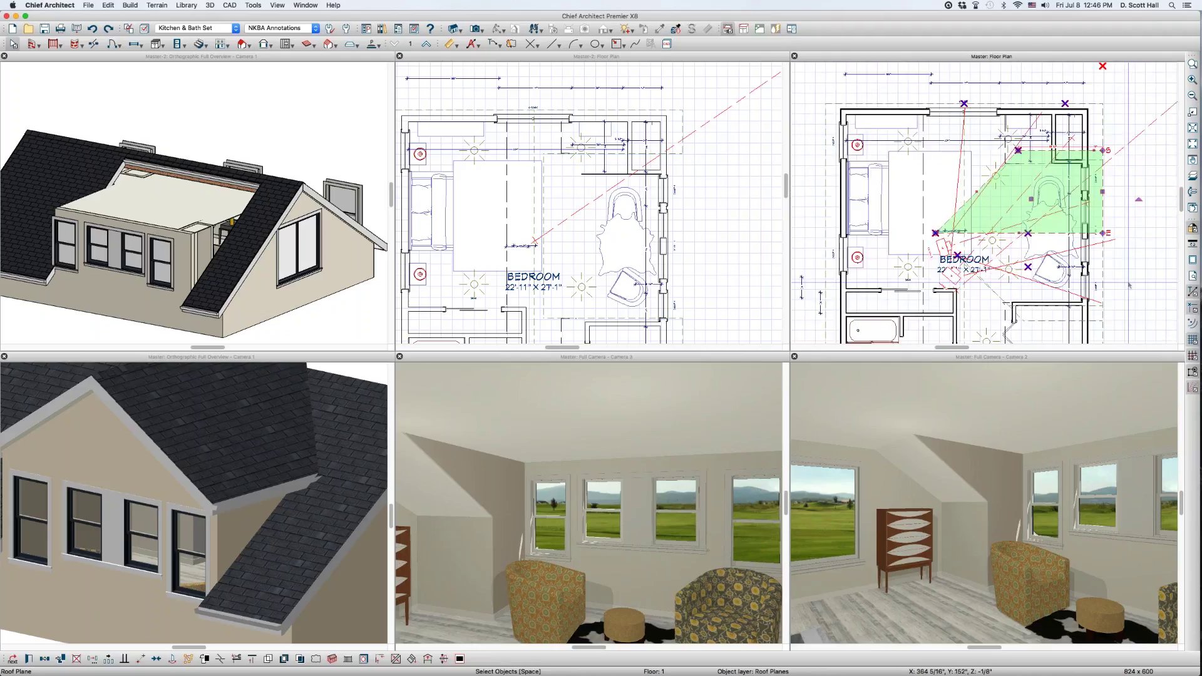
shift+click(1103, 261)
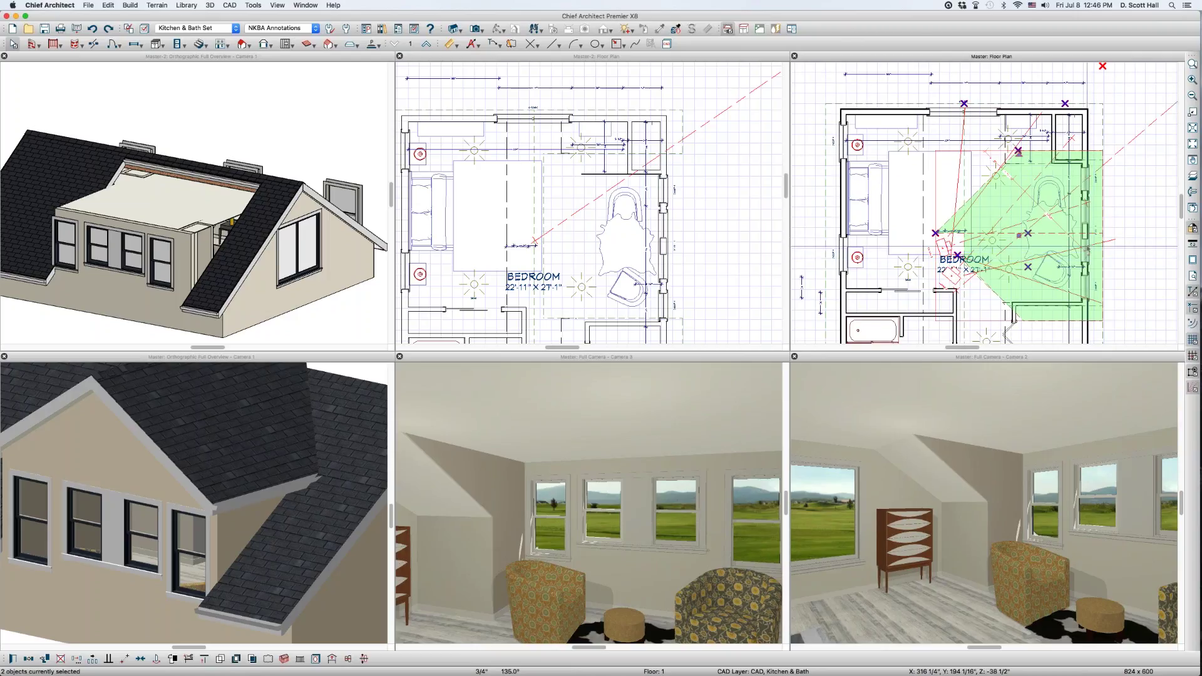
click(1102, 111)
scroll(1092, 103, down, 1)
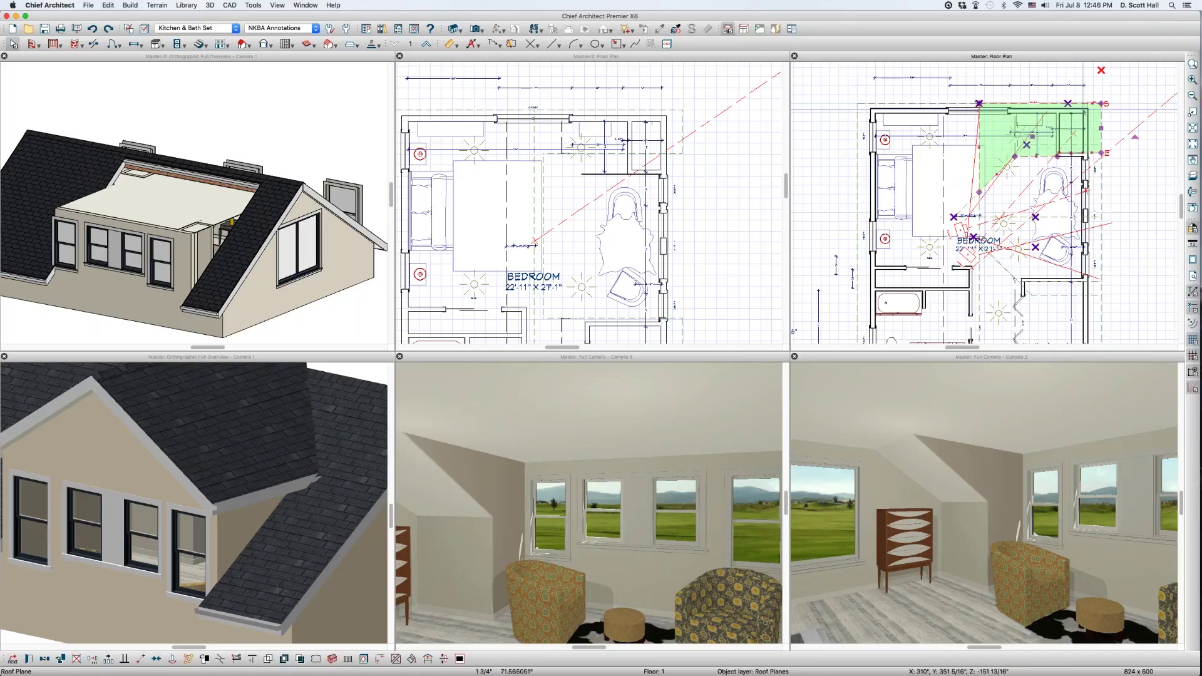
shift+click(1100, 317)
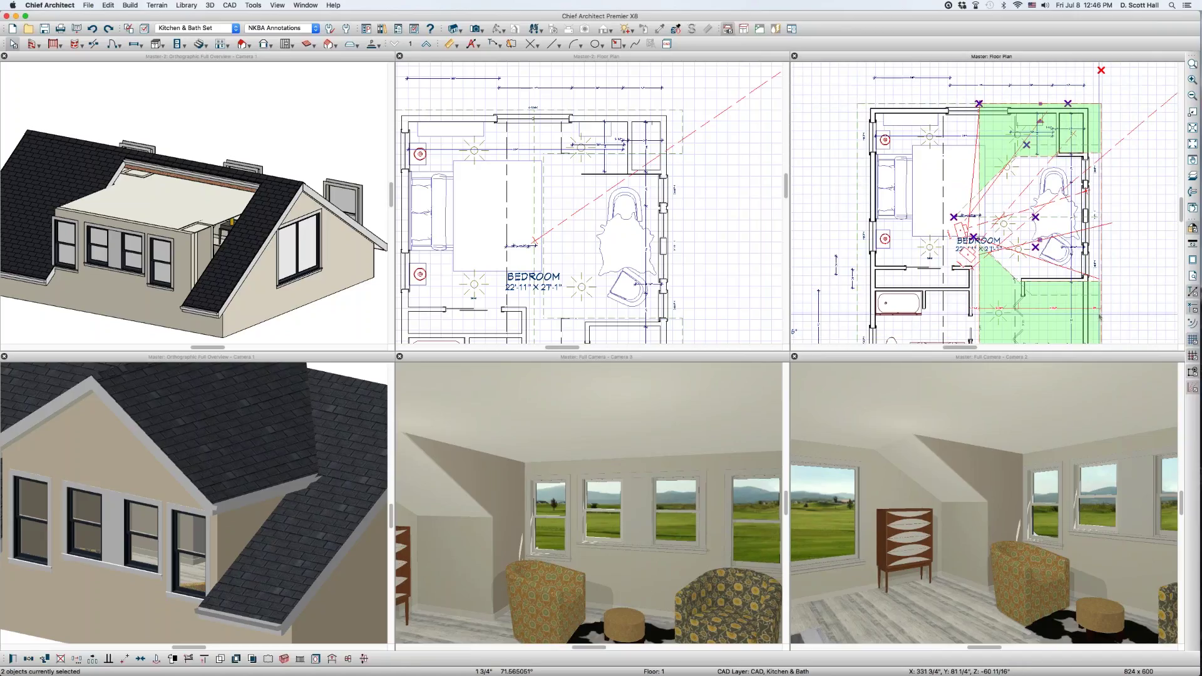
Step: Examine the extents of the main roof planes and the lower edge of the upper-corner plane beside the closet in the Master floor plan
shift+click(856, 146)
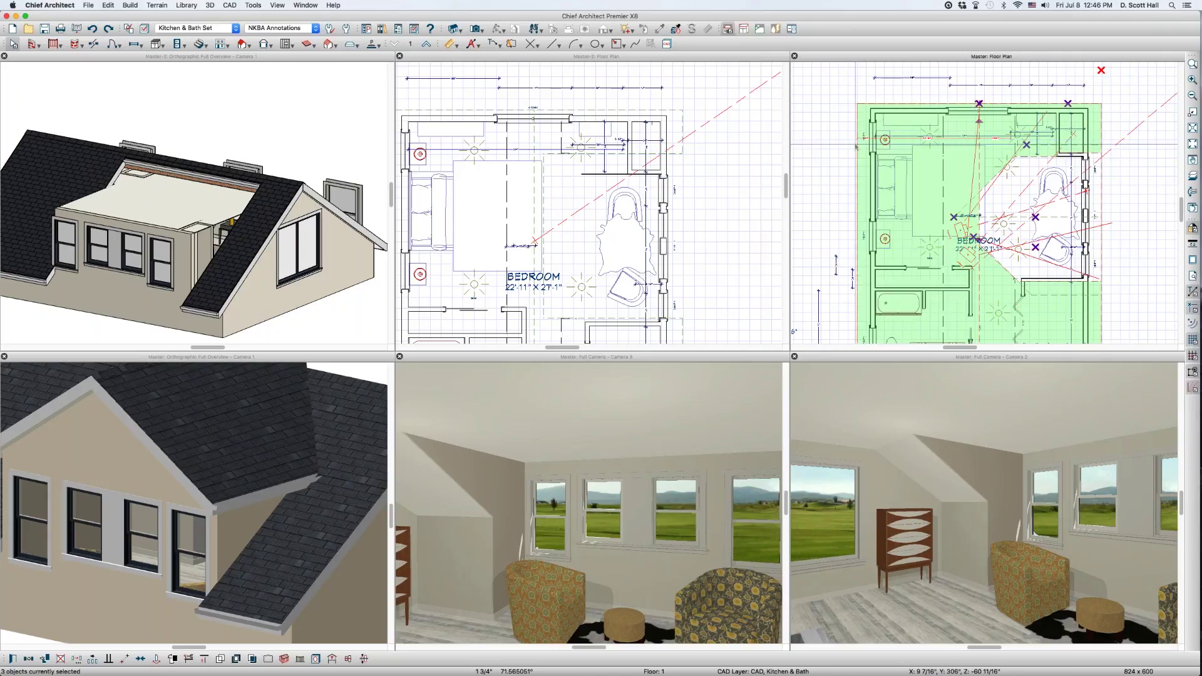
key(Escape)
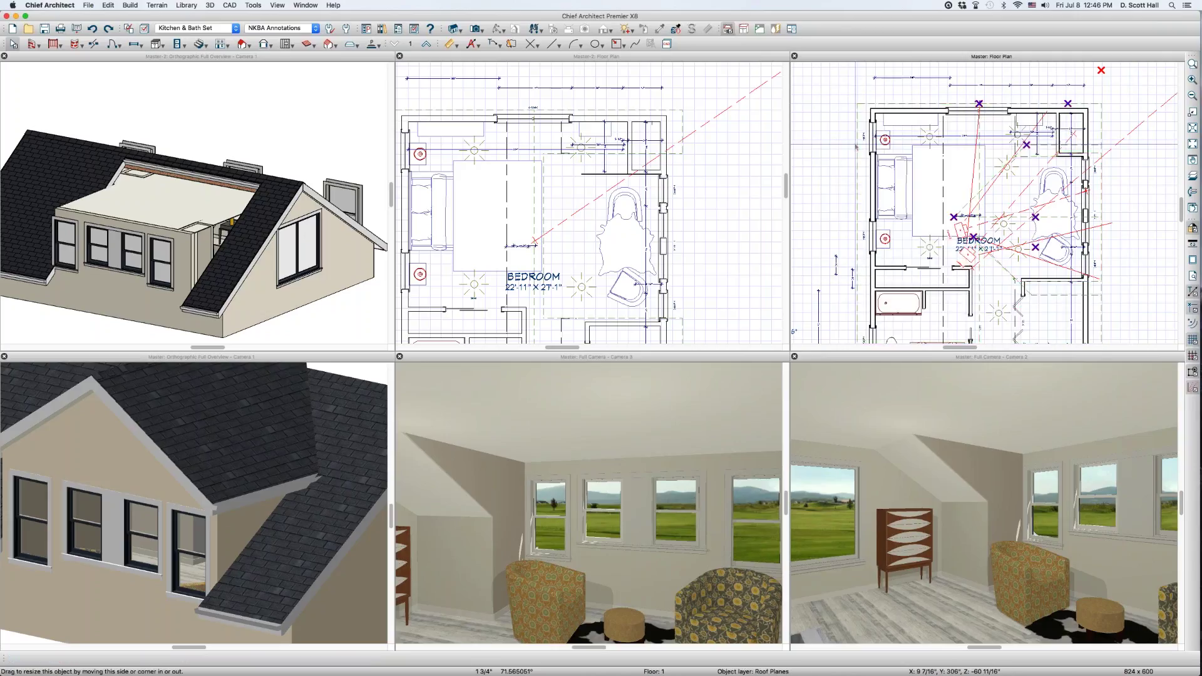
click(1096, 102)
scroll(1097, 102, up, 5)
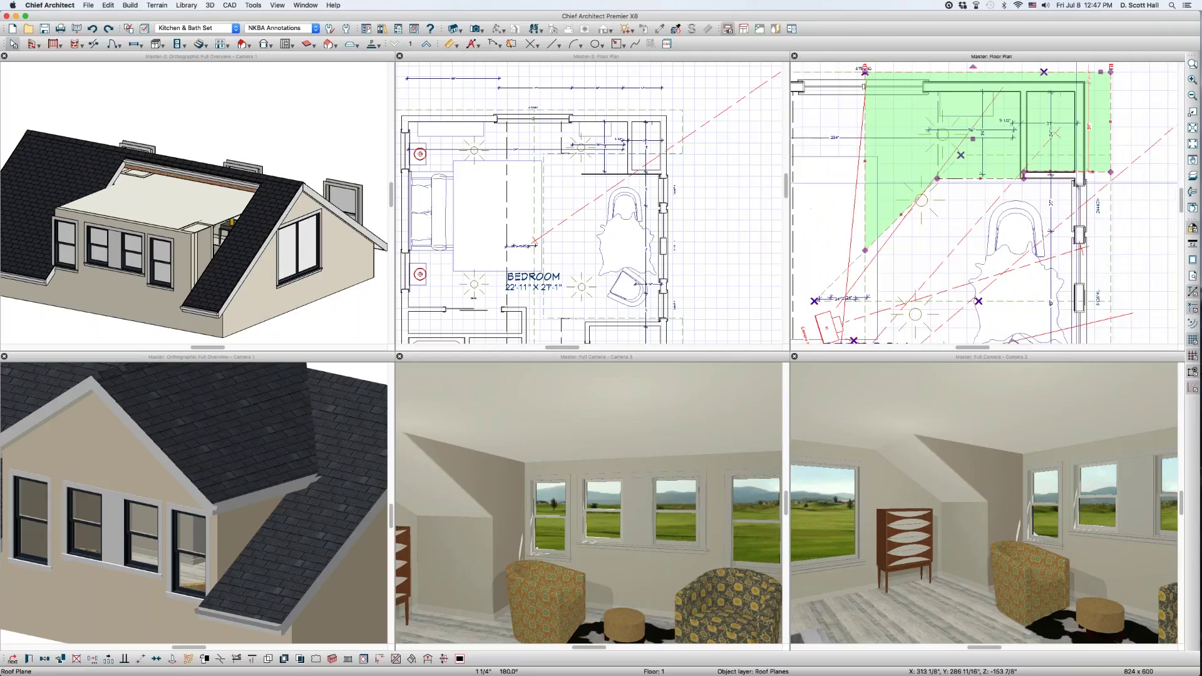
scroll(1087, 161, down, 2)
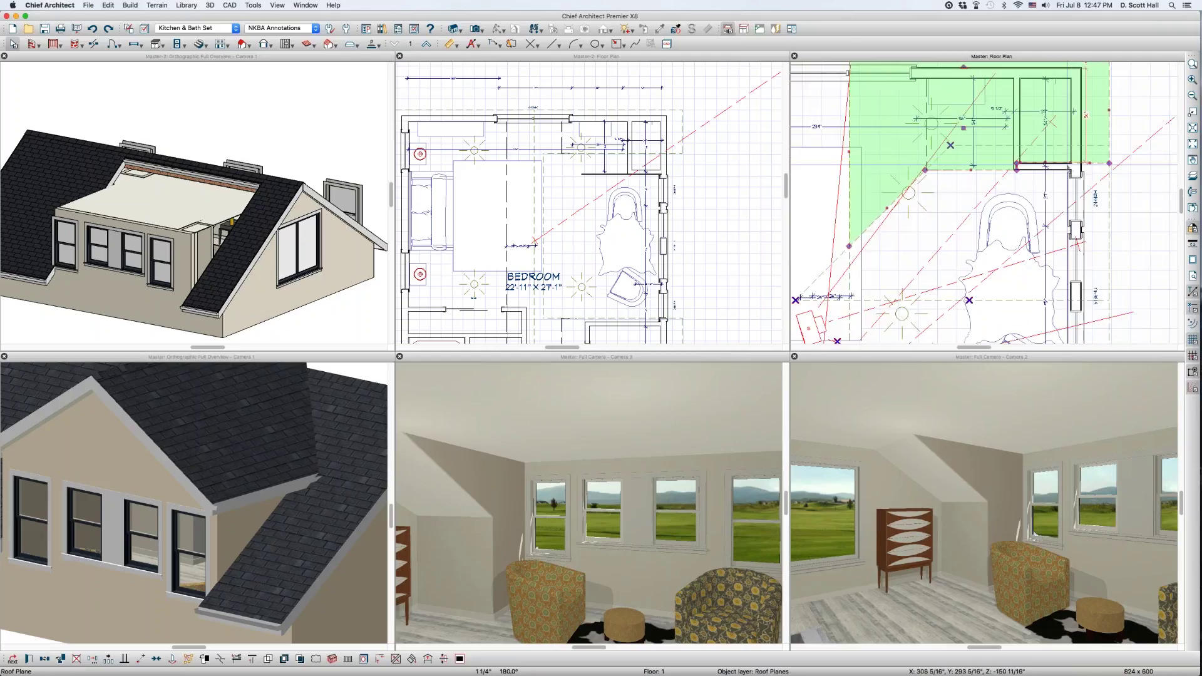
mouse_move(1072, 164)
mouse_down()
mouse_move(1070, 143)
mouse_move(1071, 164)
mouse_up()
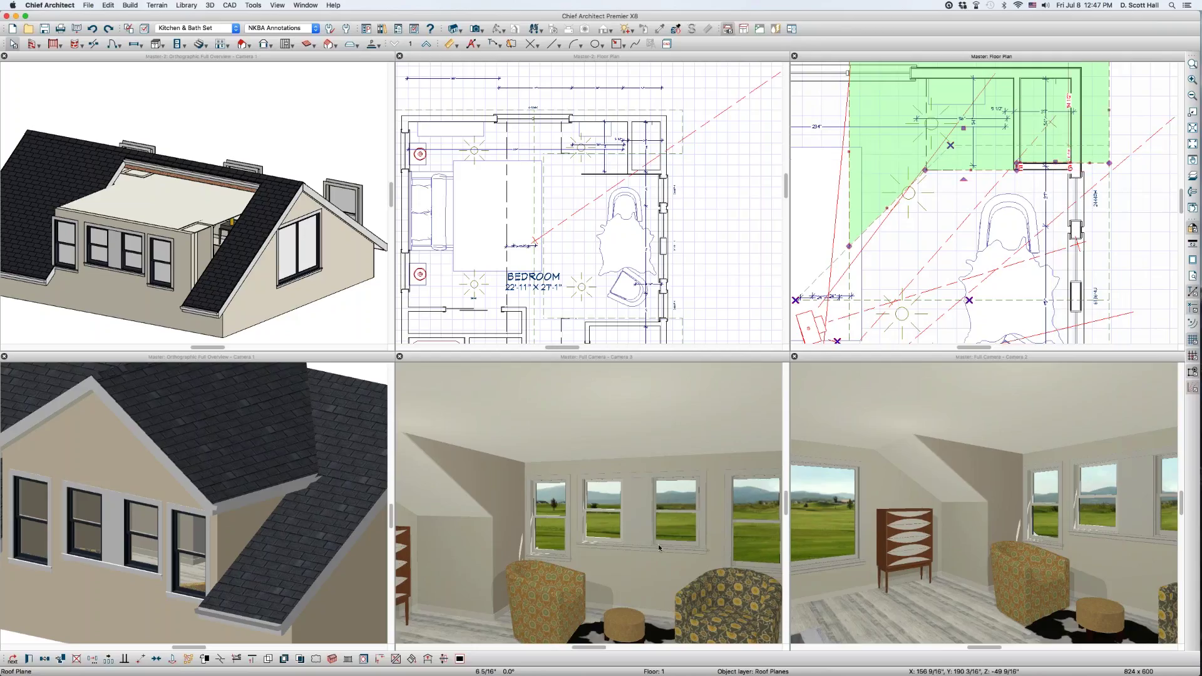
Step: Inspect the roof options of the triangular dormer side wall selected in the interior camera view
click(502, 530)
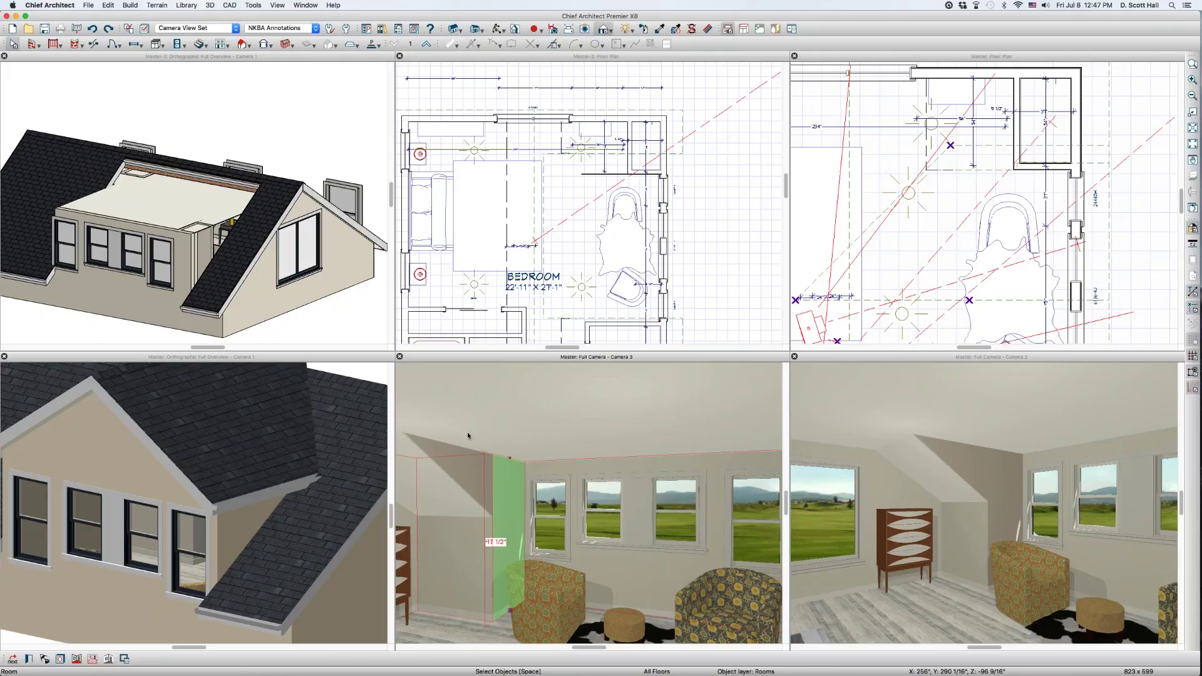
click(460, 464)
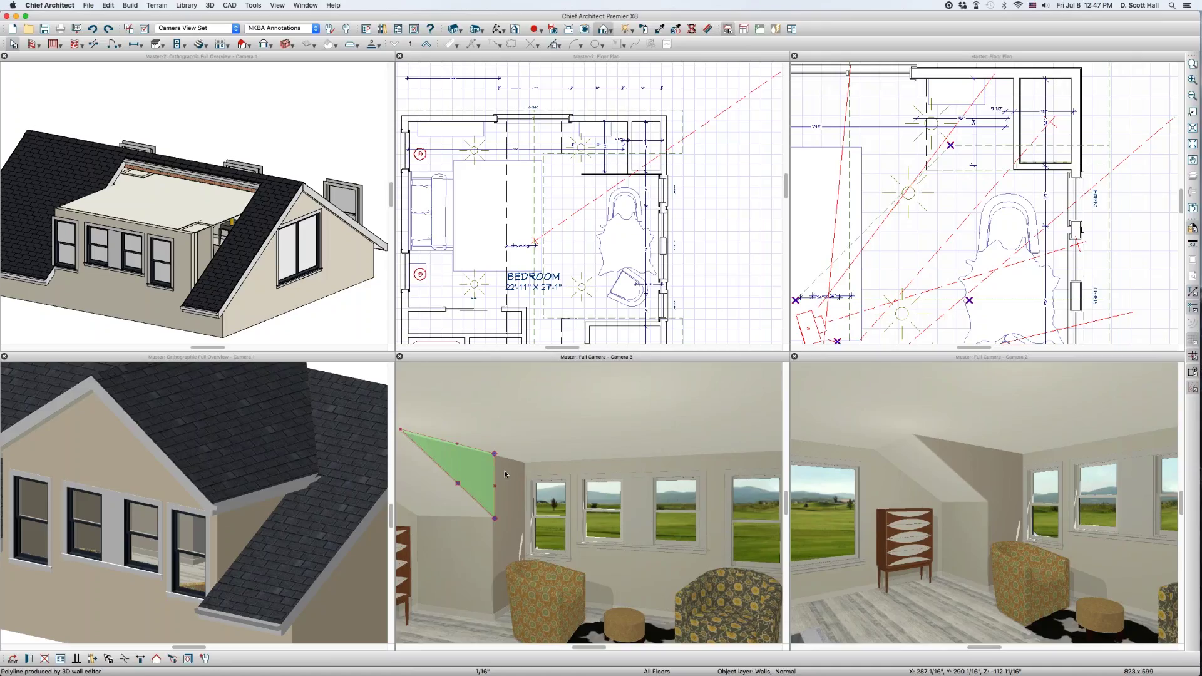
key(super+e)
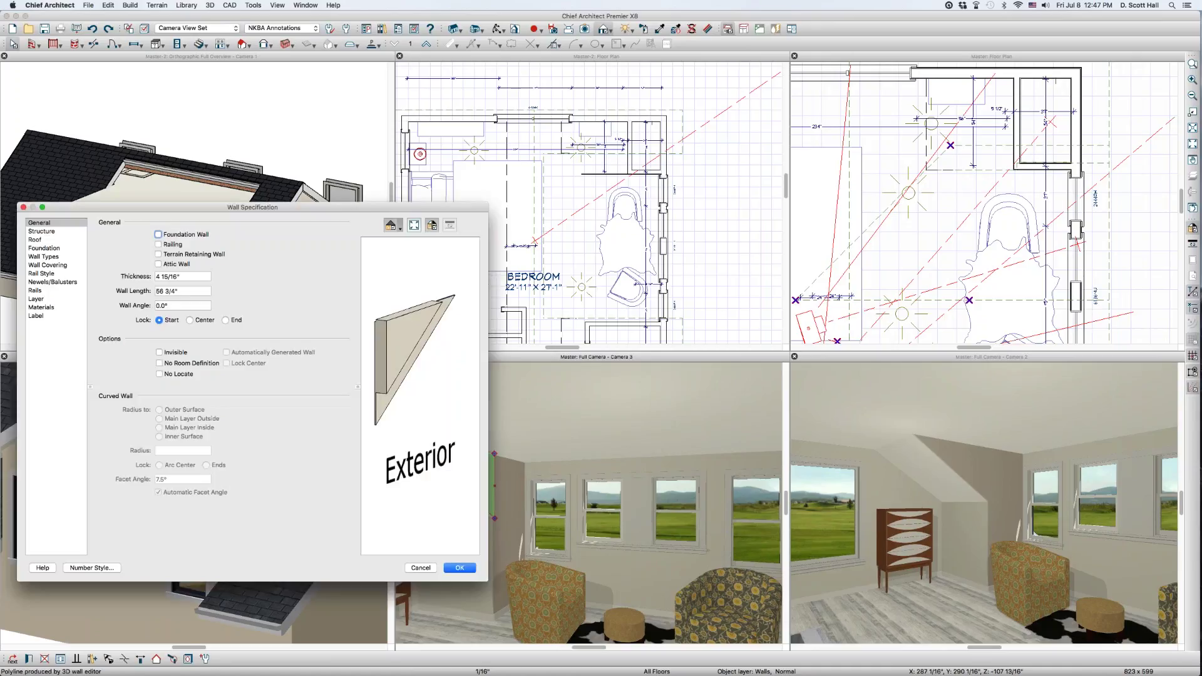
drag(183, 214, 812, 151)
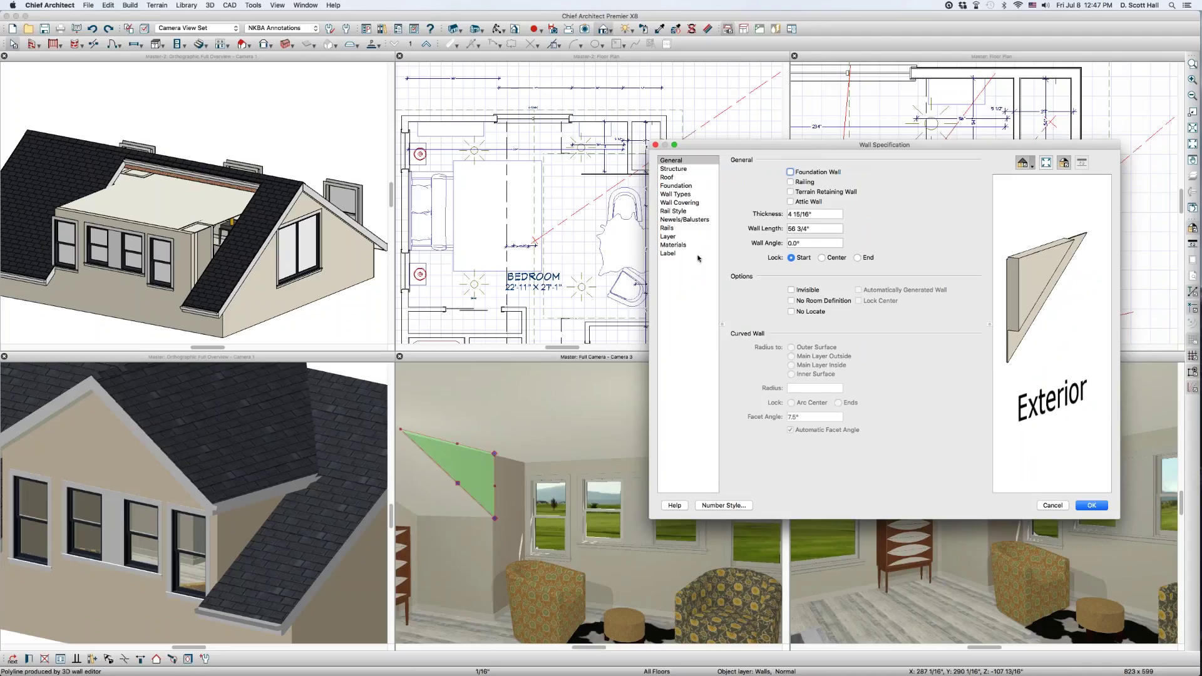
click(667, 178)
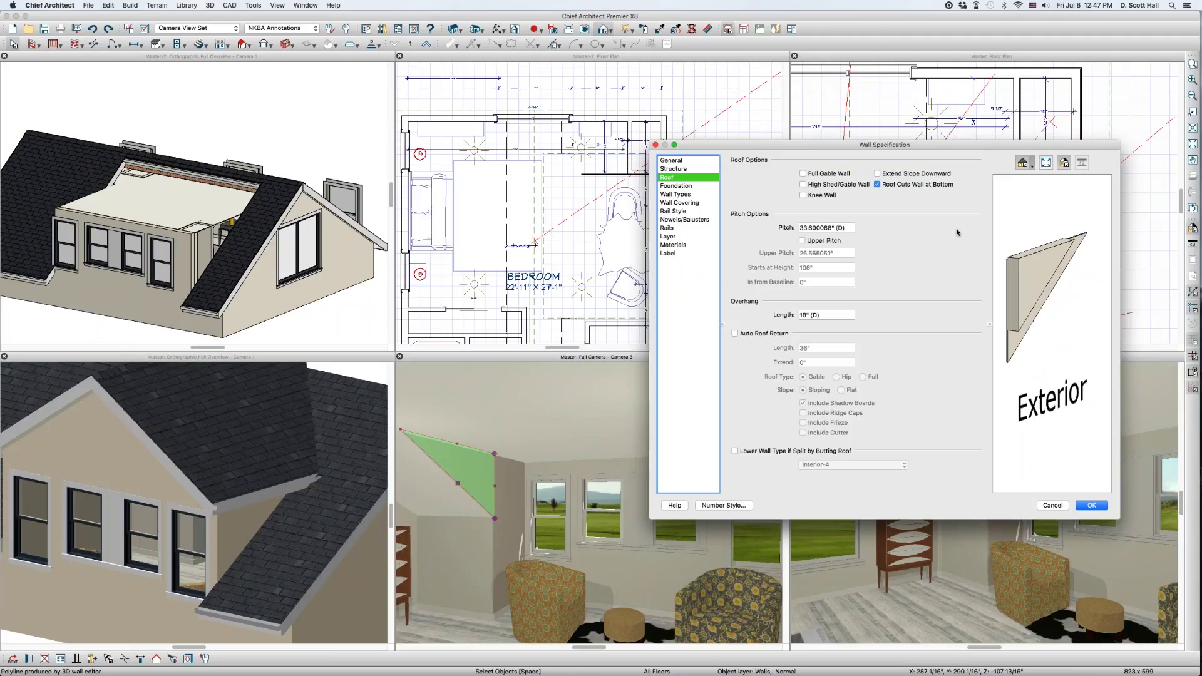
click(1052, 505)
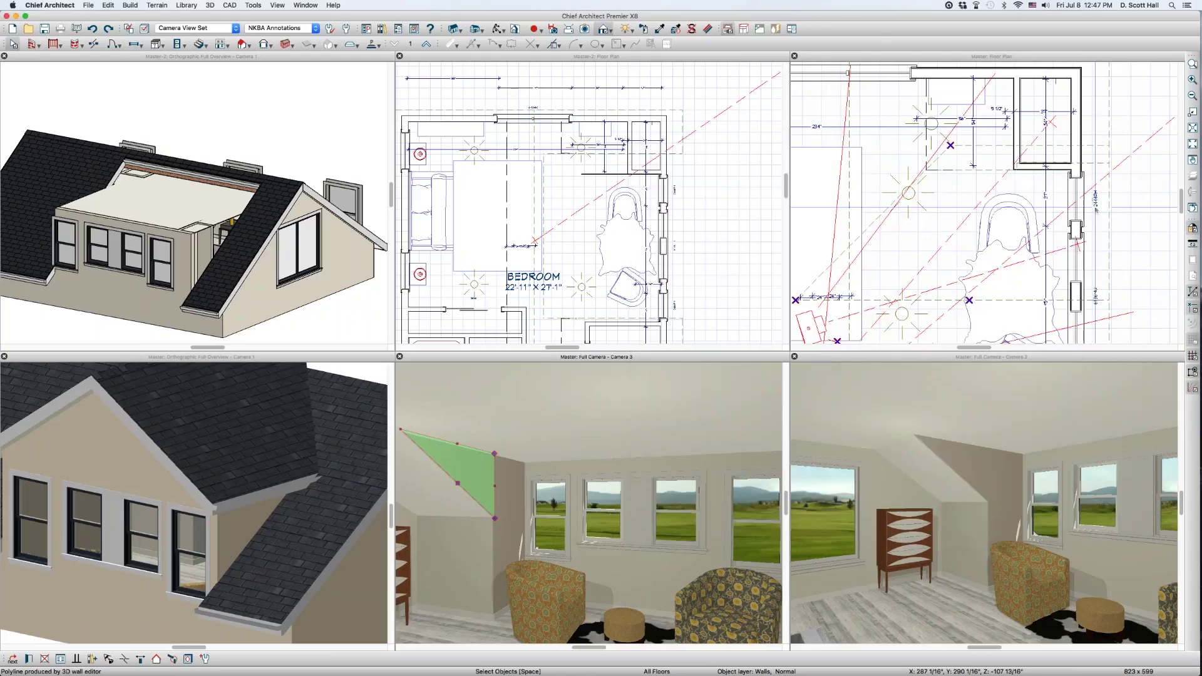
Step: Examine how the corner roof plane's edge jogs around the dormer side wall in the Master floor plan
click(1110, 103)
click(1106, 101)
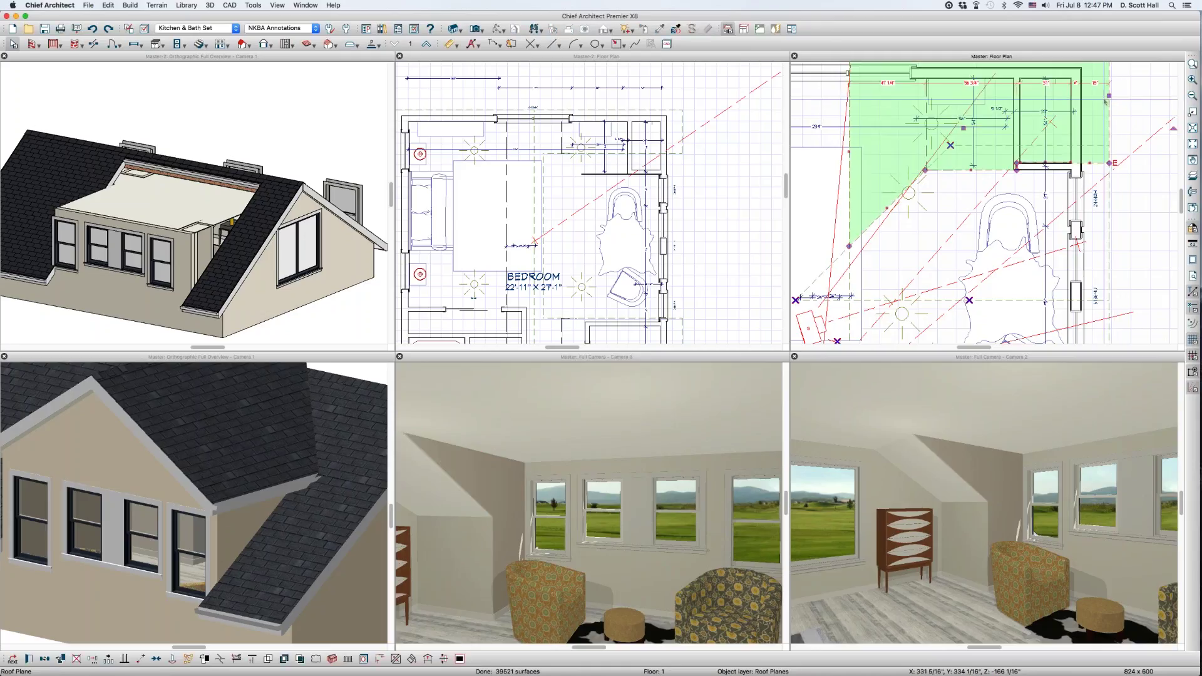
scroll(1033, 150, up, 2)
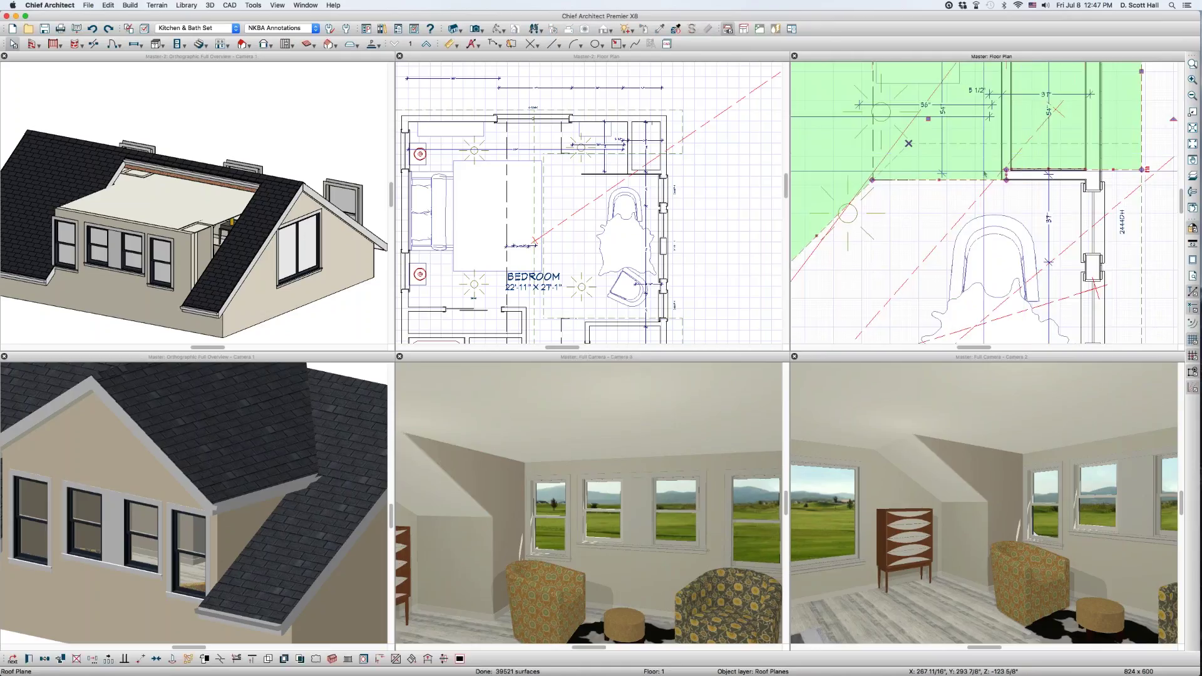
scroll(975, 174, up, 2)
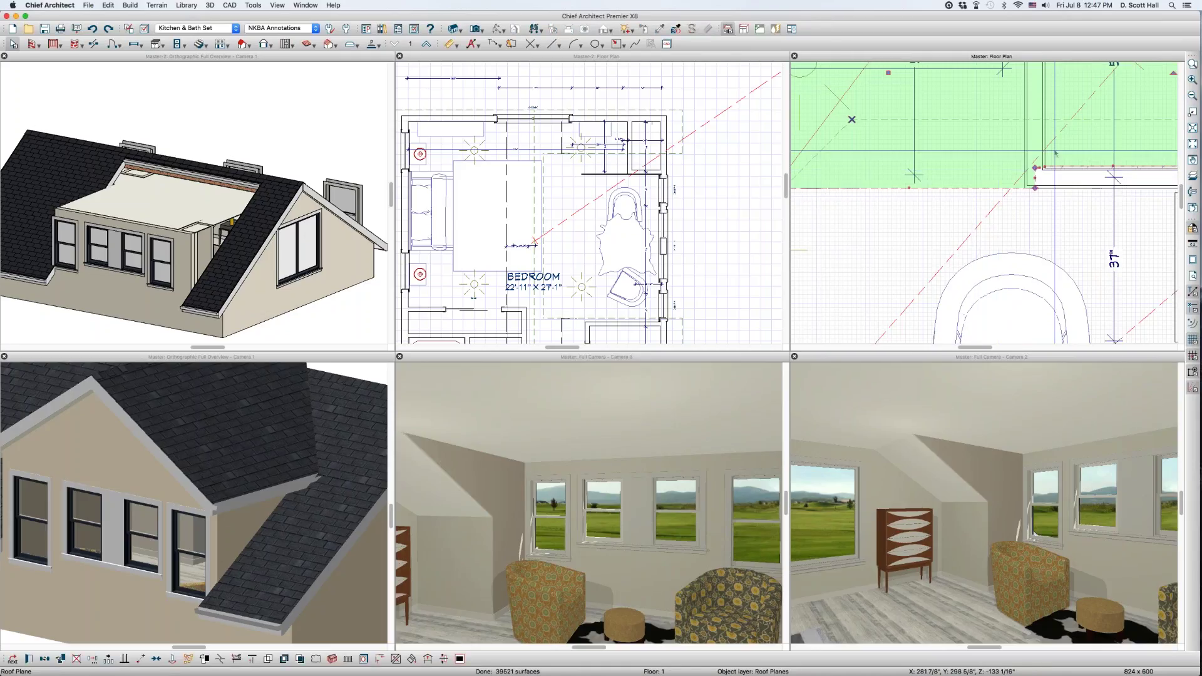
scroll(1034, 199, down, 2)
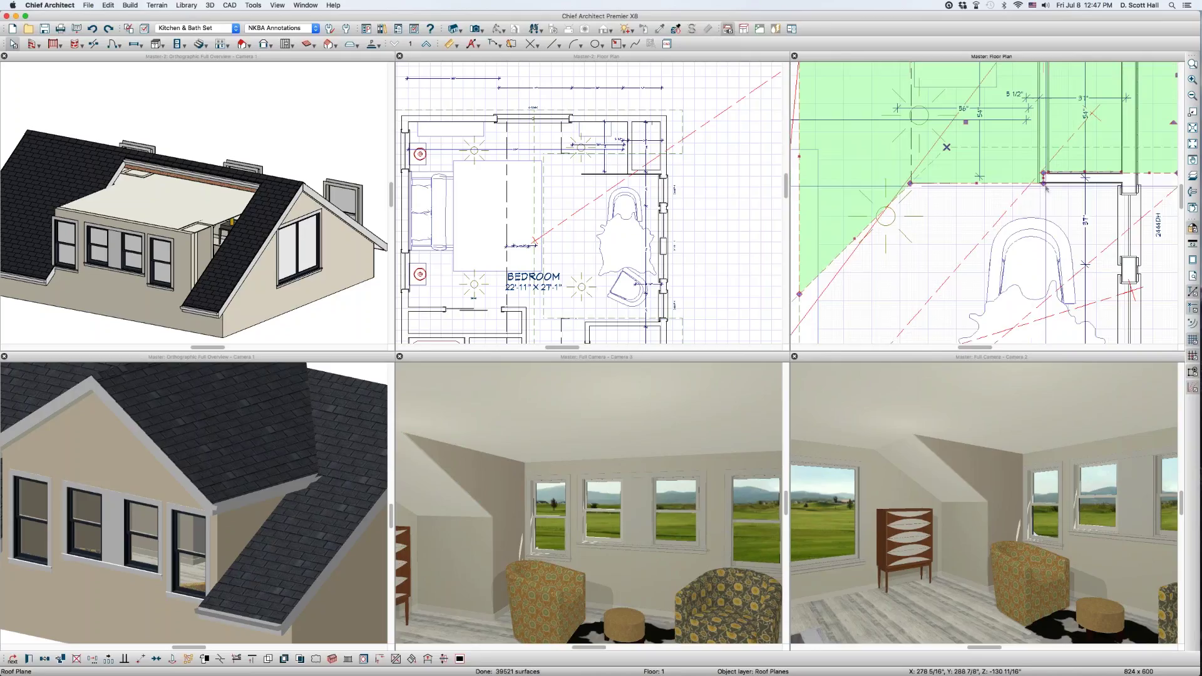
Step: Inspect the short wall above the sloped ceiling on Floor 2, and return to the Floor 1 plan
click(984, 172)
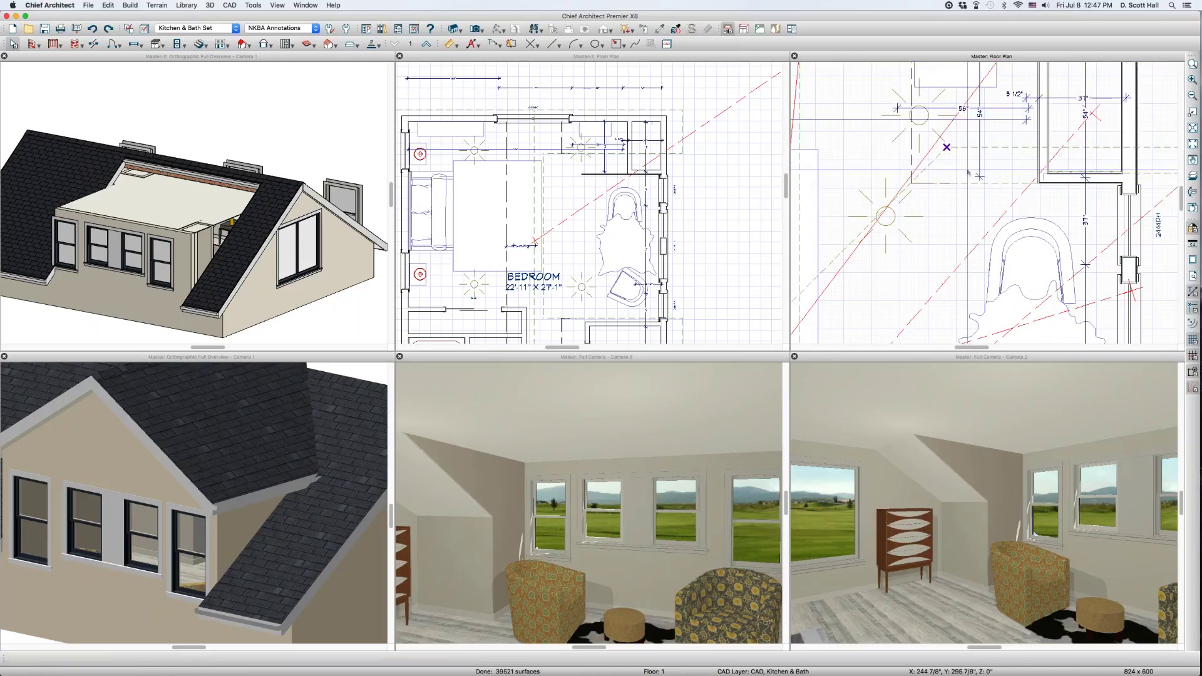
click(968, 170)
key(Page_Up)
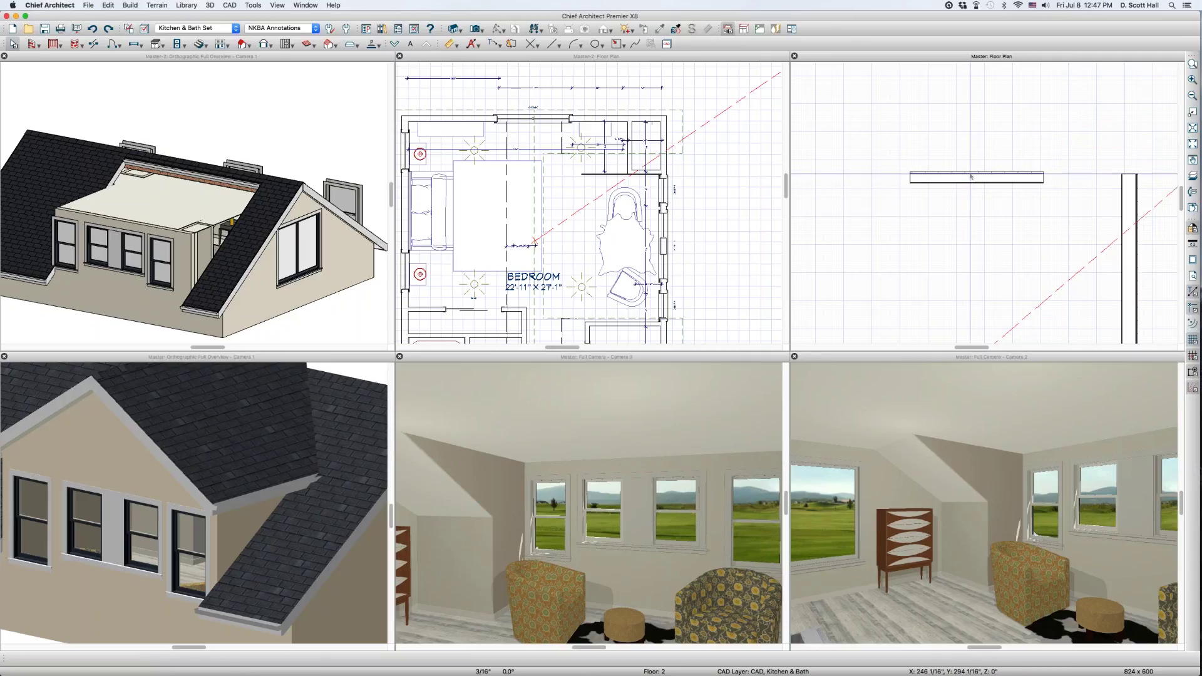
click(977, 168)
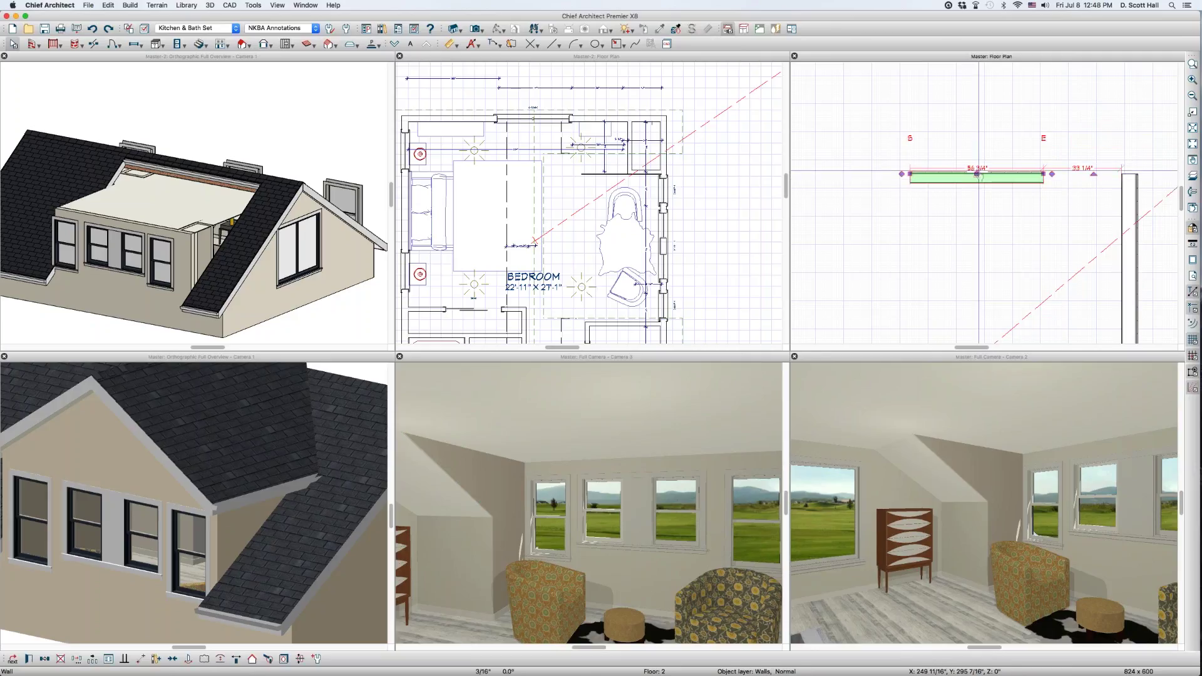
key(Page_Down)
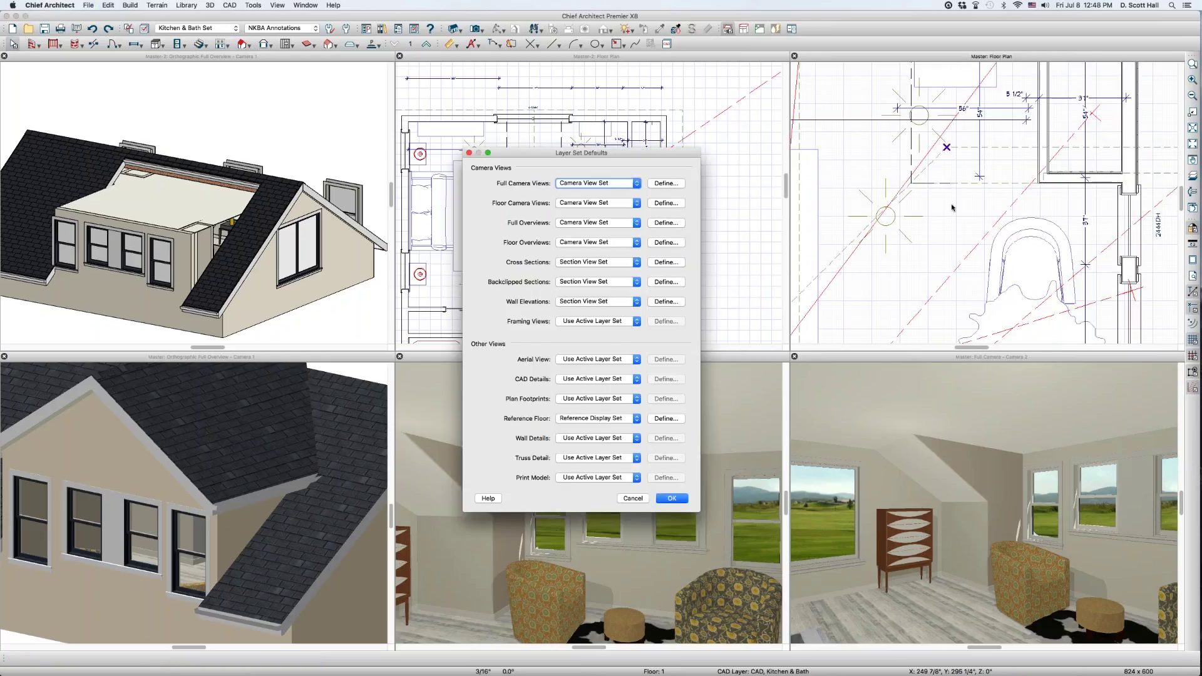
click(633, 499)
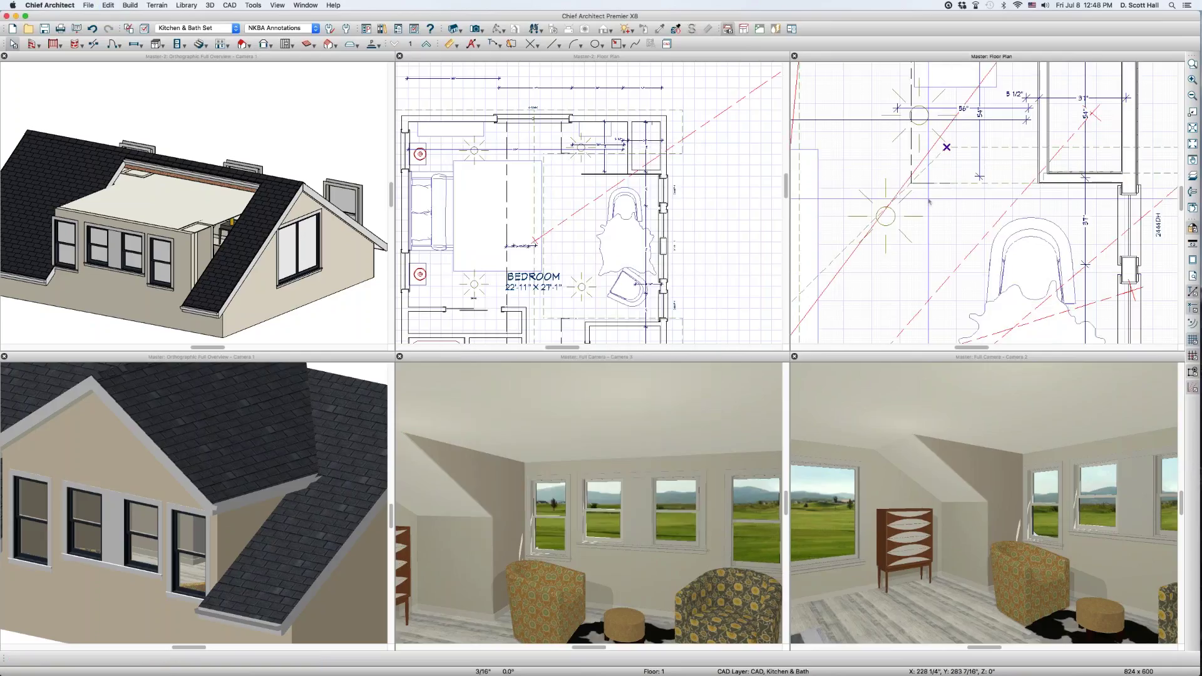
Step: Restore the dormer side wall segment on Floor 1 by undoing, and turn off Roof Cuts Wall at Bottom for it
click(929, 205)
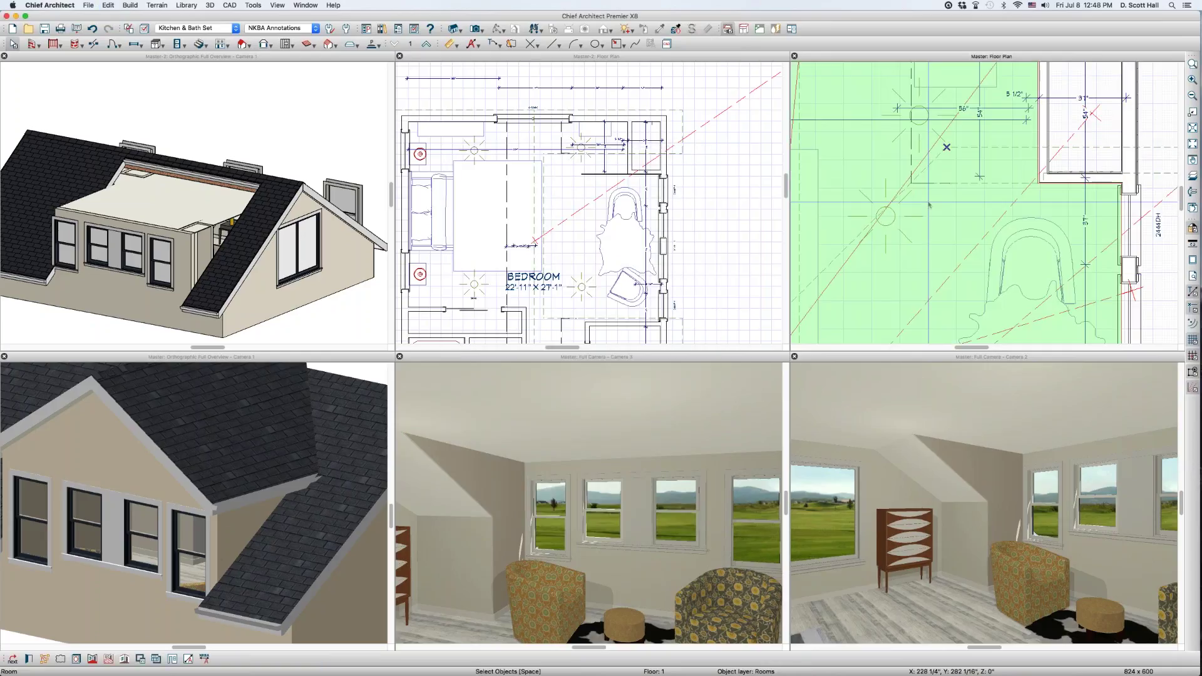
key(super+z)
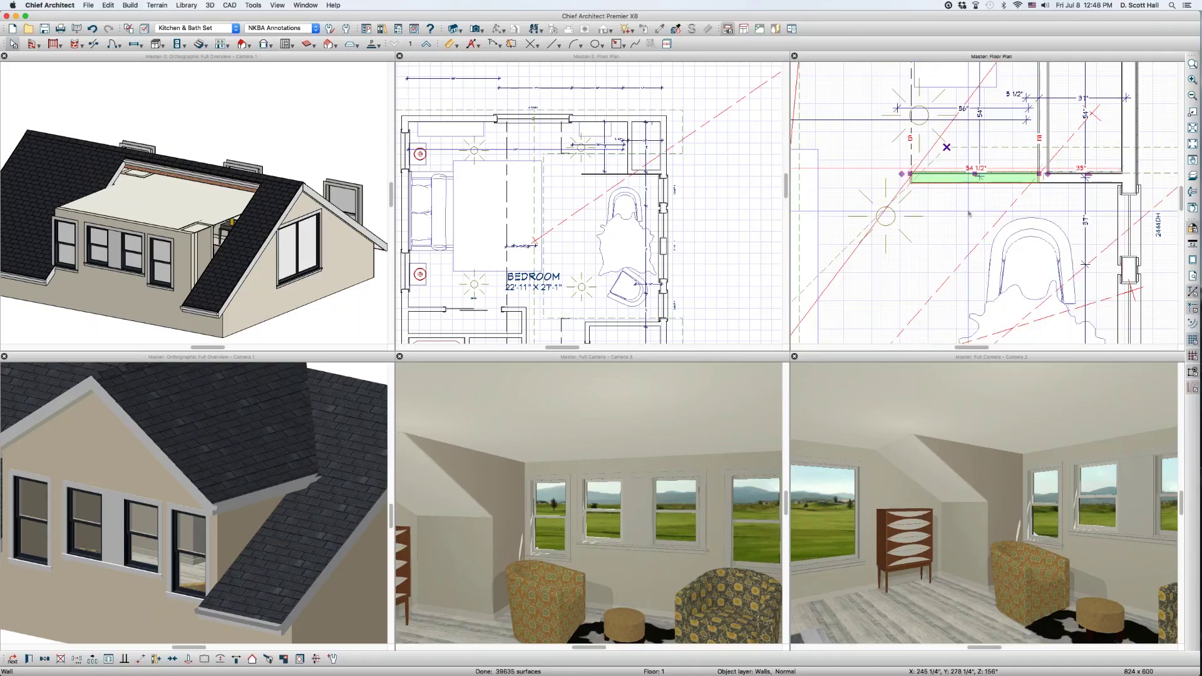
key(super+e)
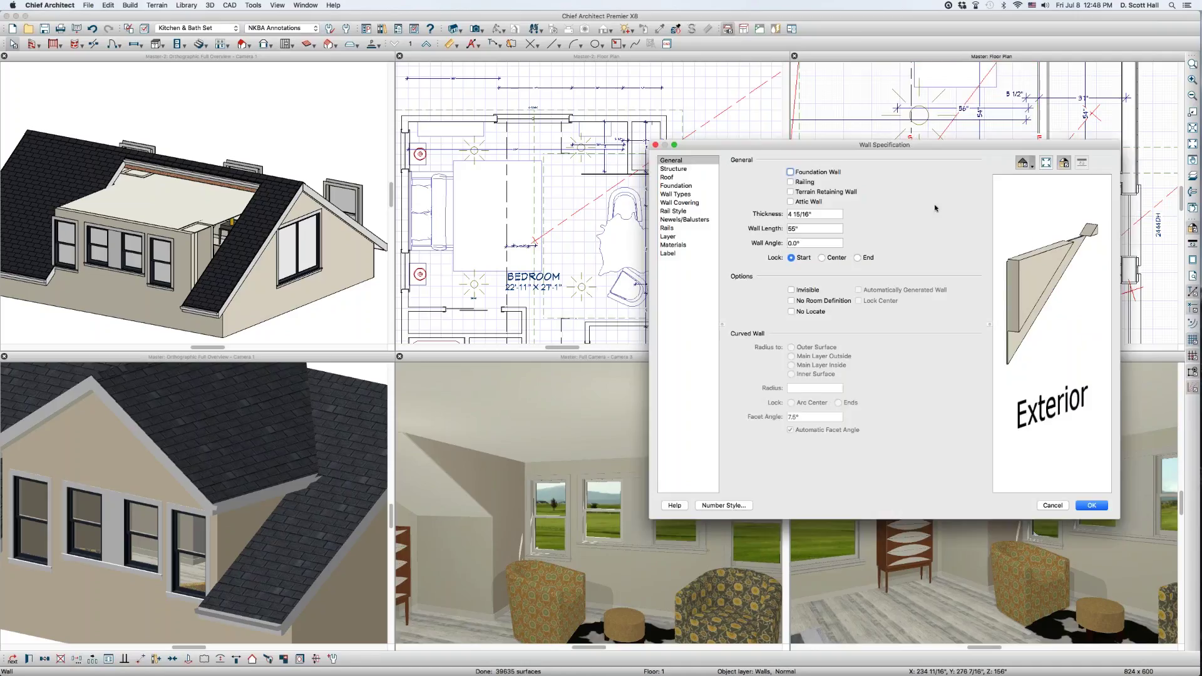
click(667, 177)
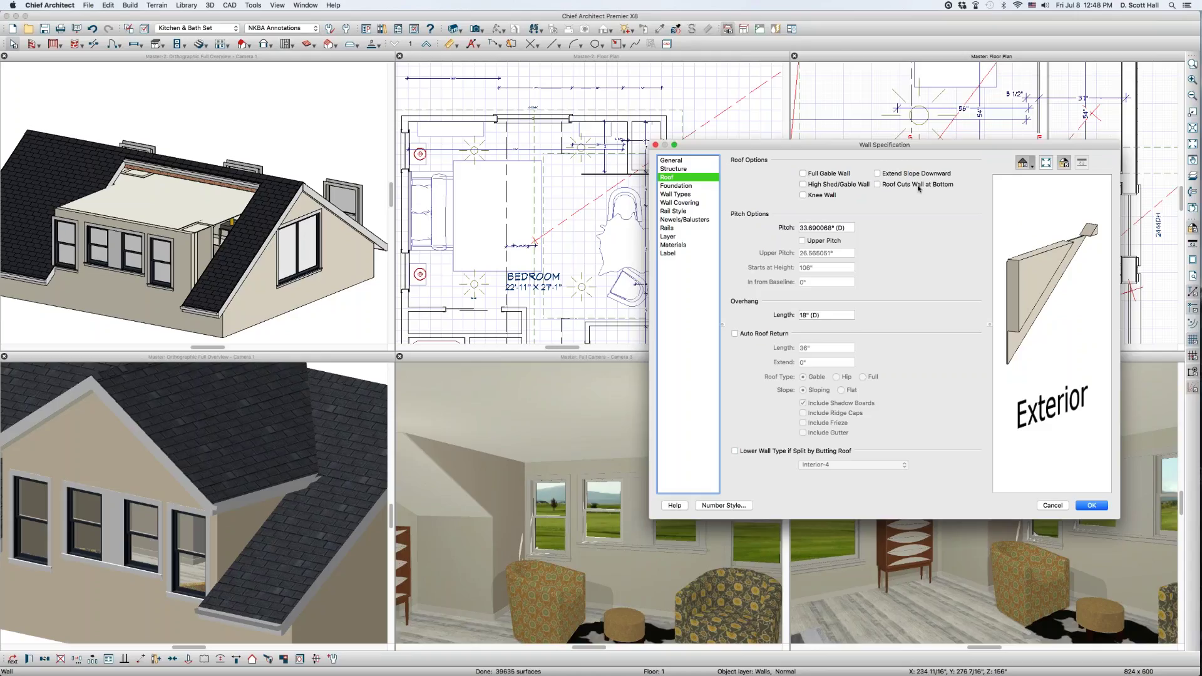
key(Return)
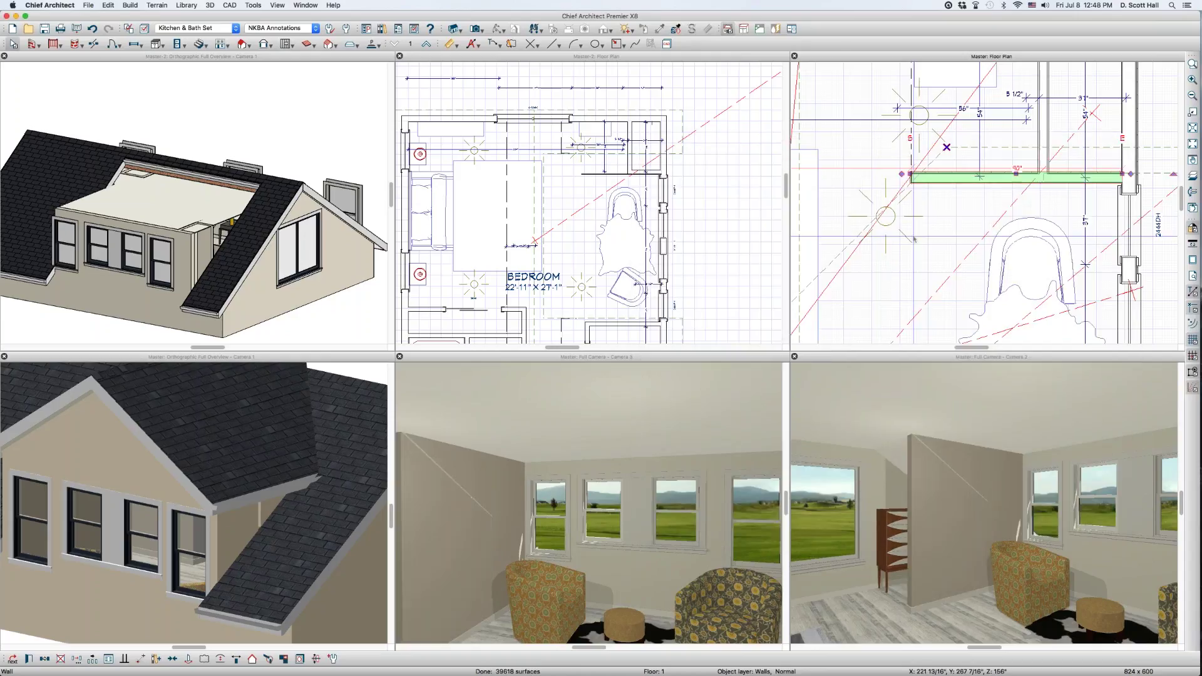
Step: Examine the dormer side wall's end and face from several angles in the interior camera view
scroll(658, 516, down, 5)
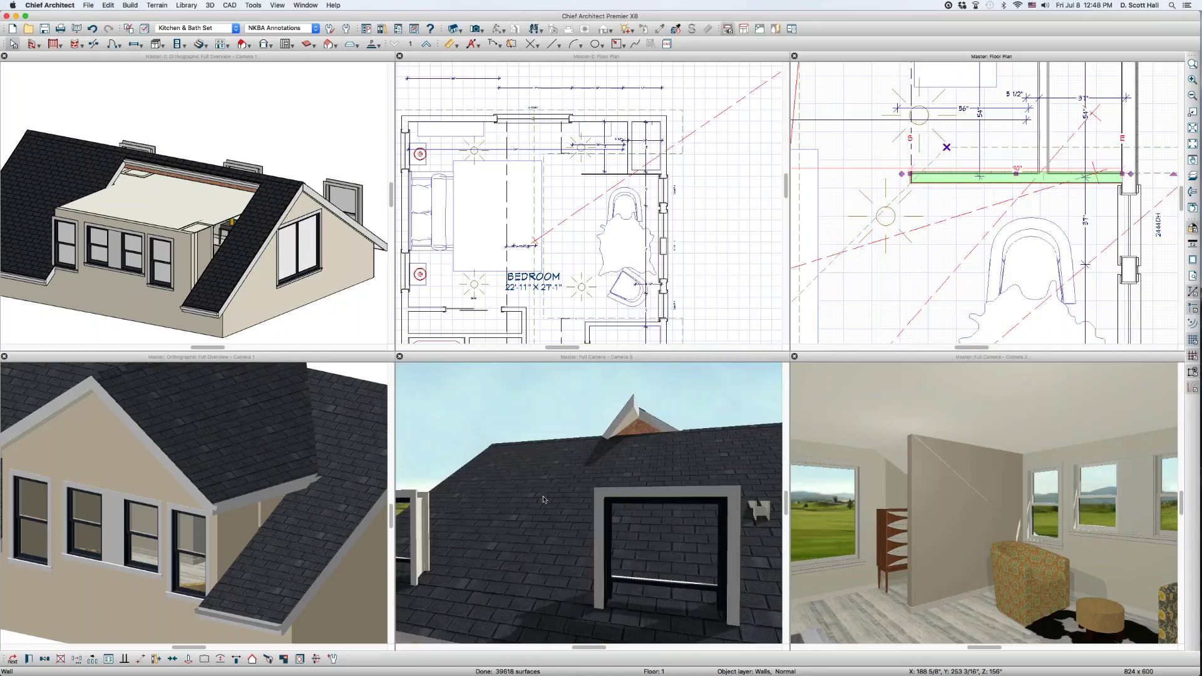
scroll(542, 500, up, 3)
scroll(542, 500, up, 2)
scroll(518, 443, down, 3)
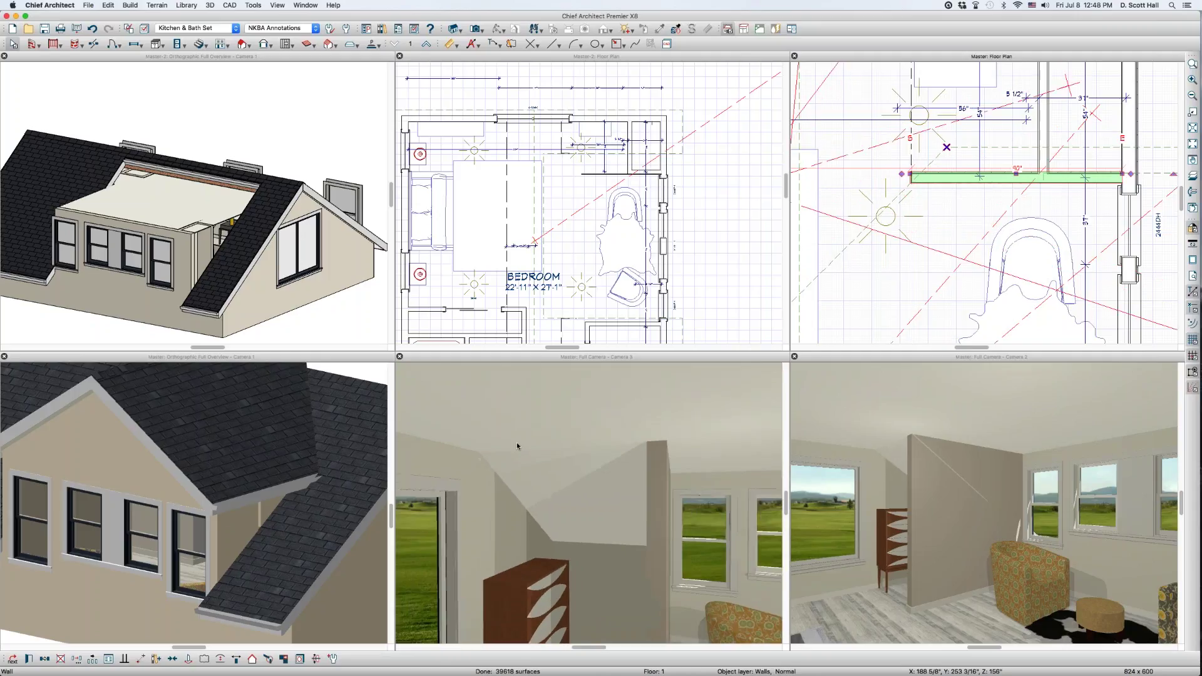
click(596, 547)
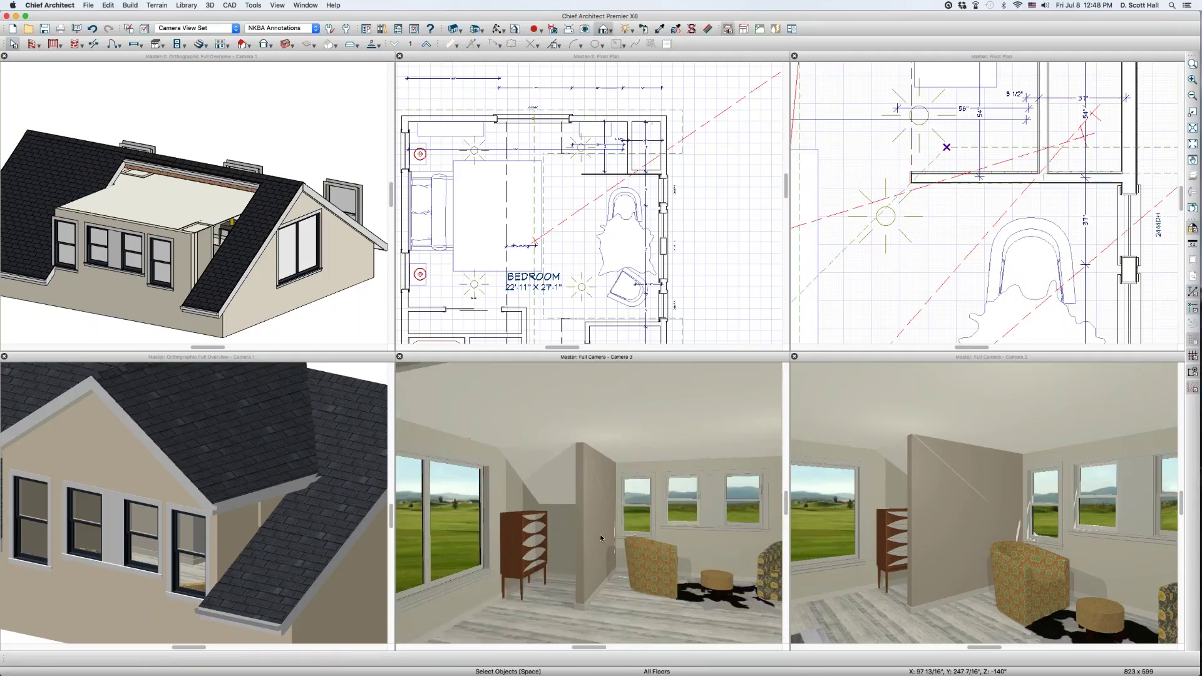
middle_drag(595, 546, 571, 528)
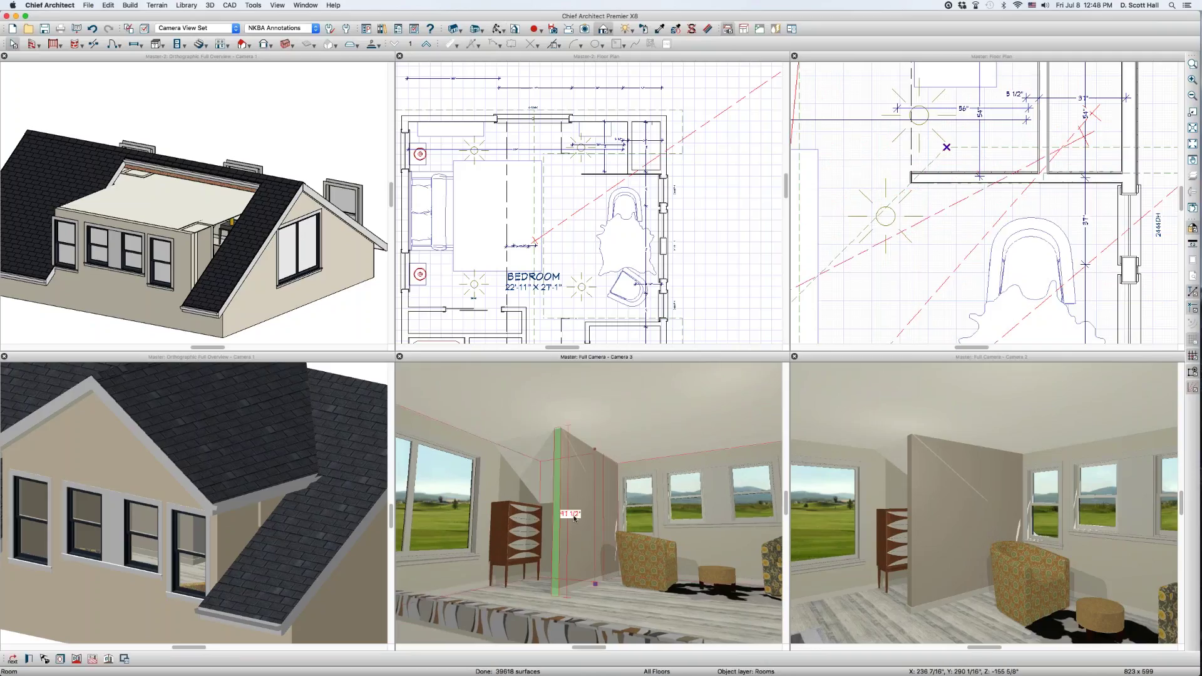
click(575, 518)
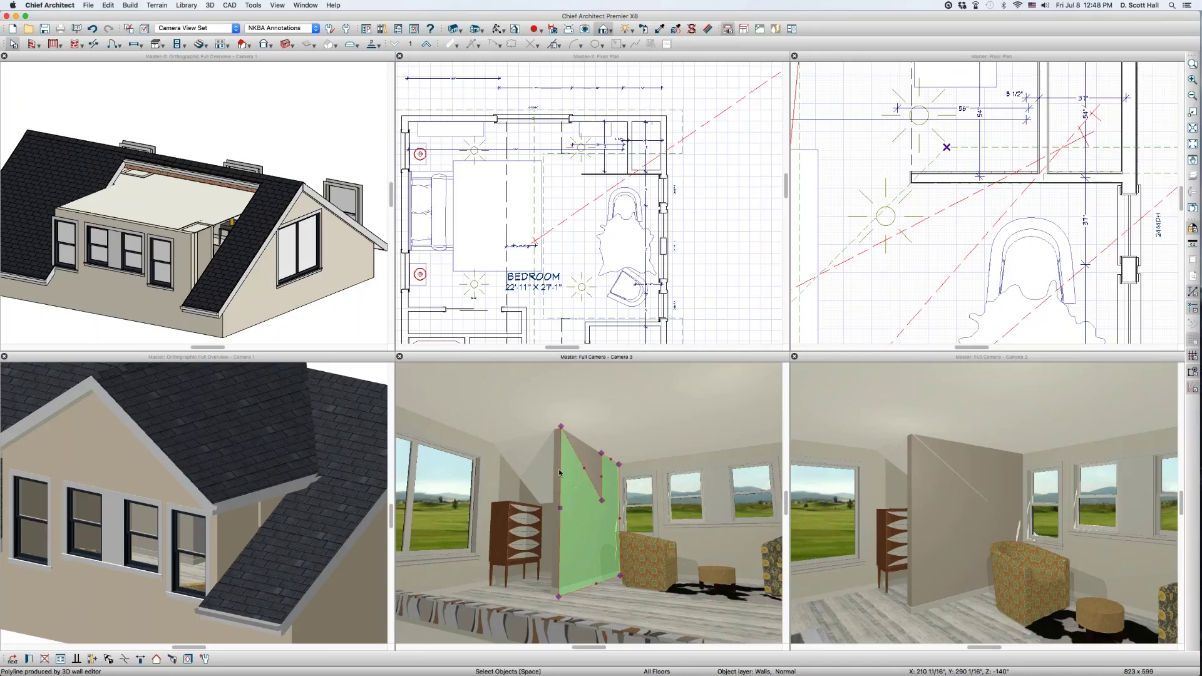
Step: Break the dormer side wall where it meets the closet wall, and select the segment extending into the bedroom
click(991, 175)
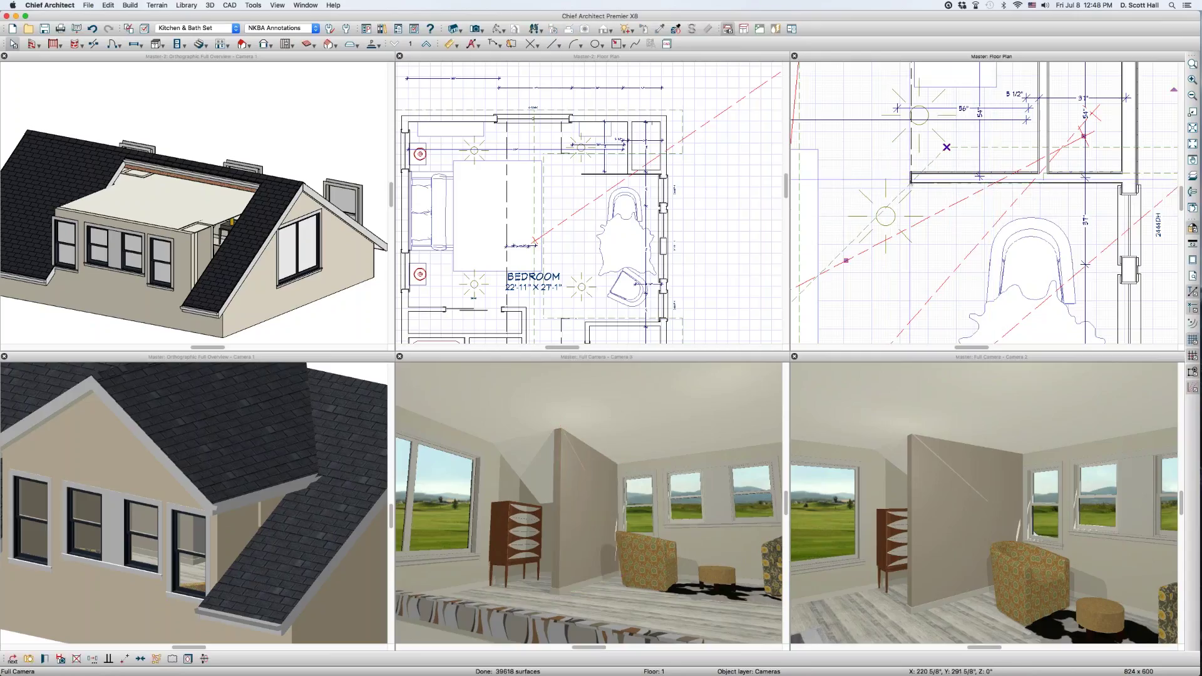
click(958, 178)
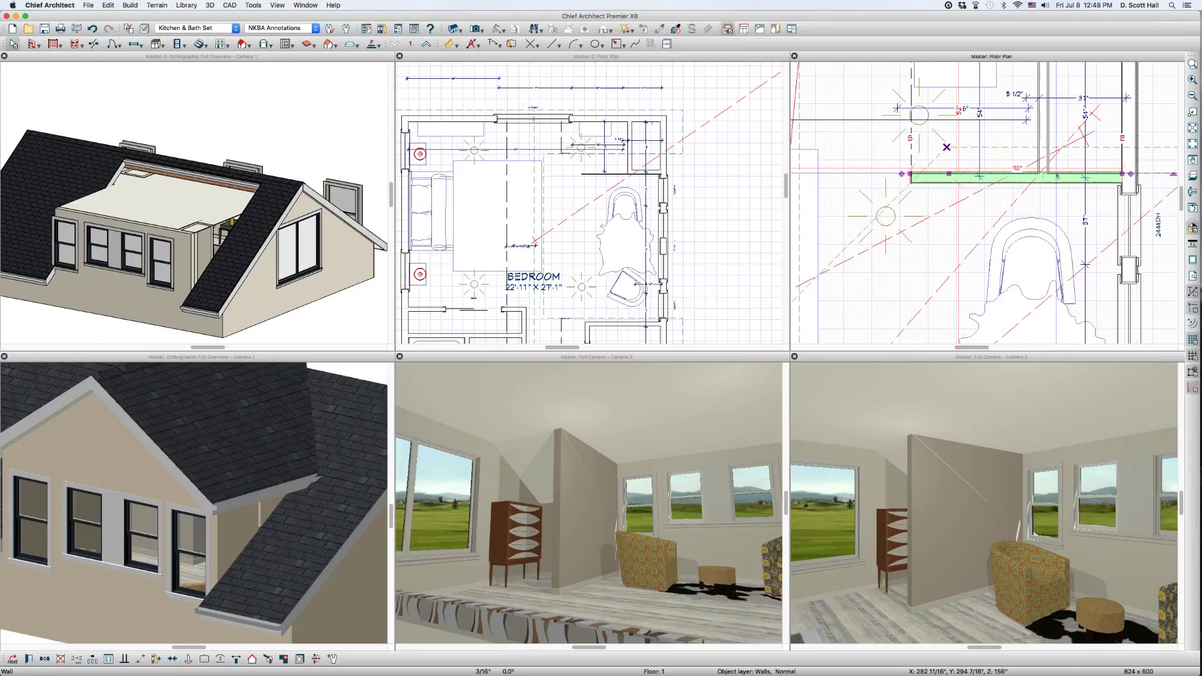
key(b)
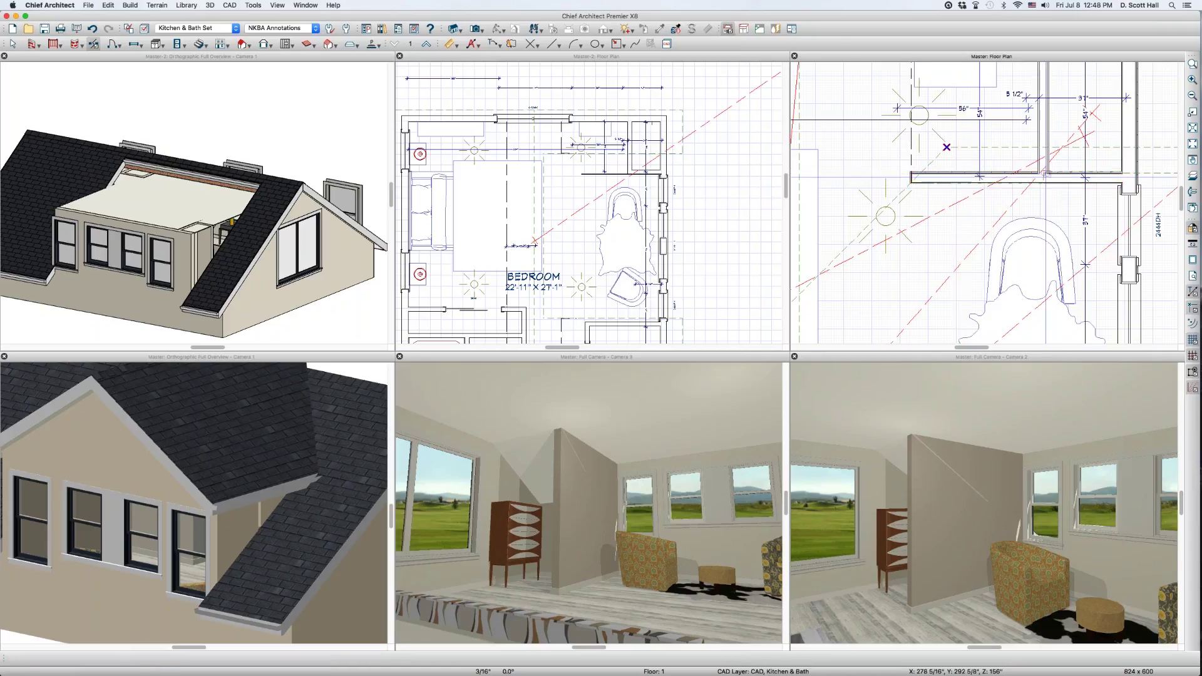
click(1046, 177)
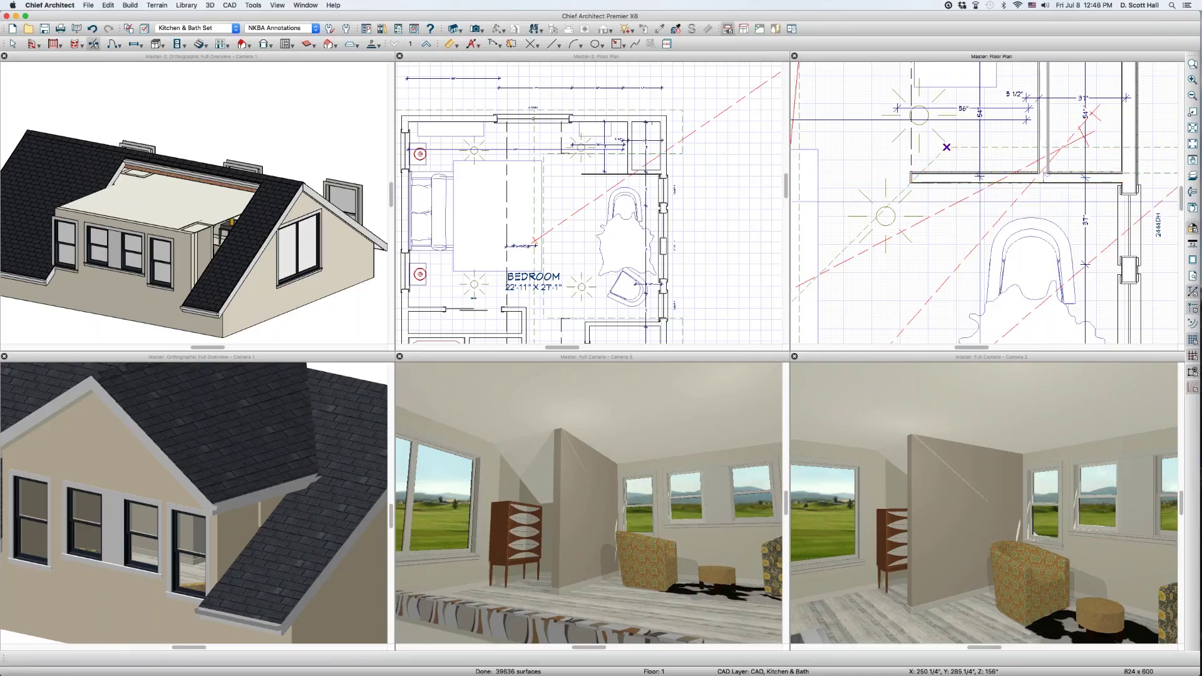
key(space)
click(954, 181)
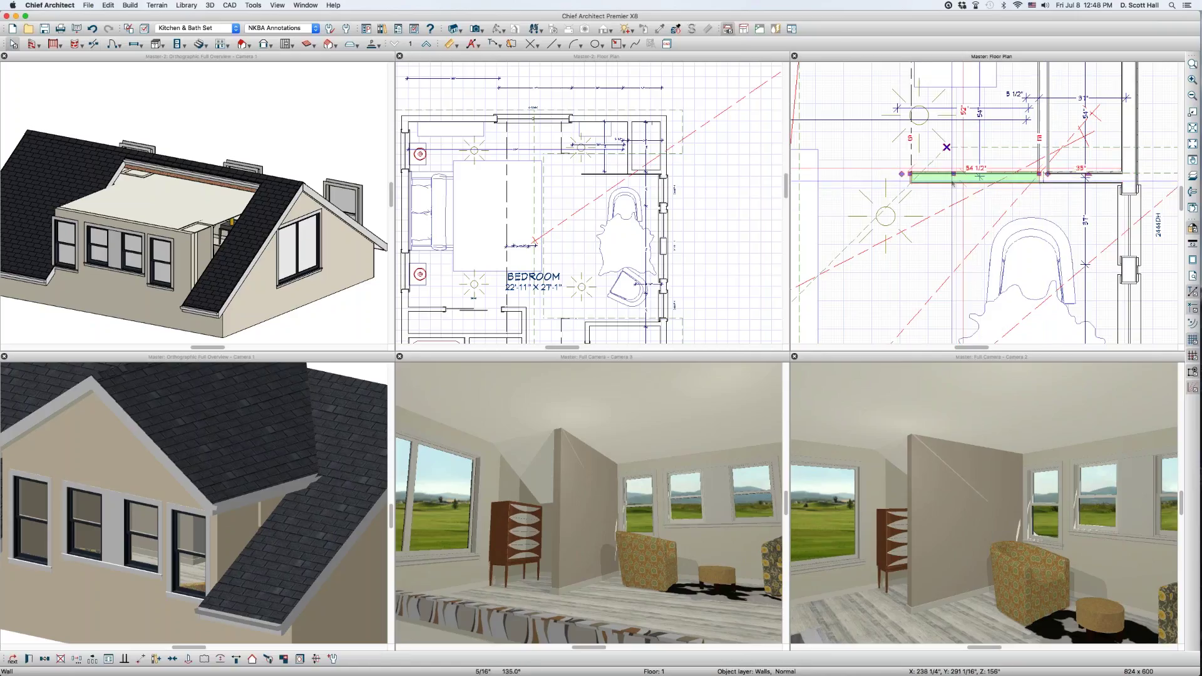
Step: Turn on Roof Cuts Wall at Bottom for the dormer side wall segment extending into the bedroom on Floor 1
double_click(954, 183)
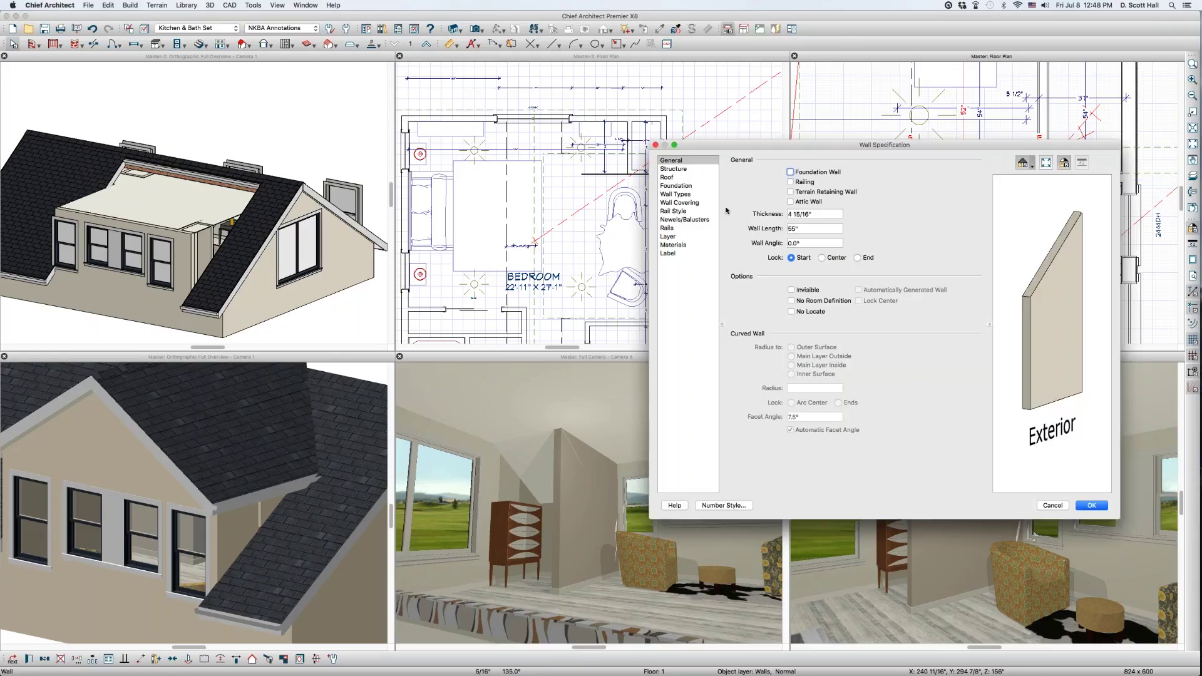
click(667, 177)
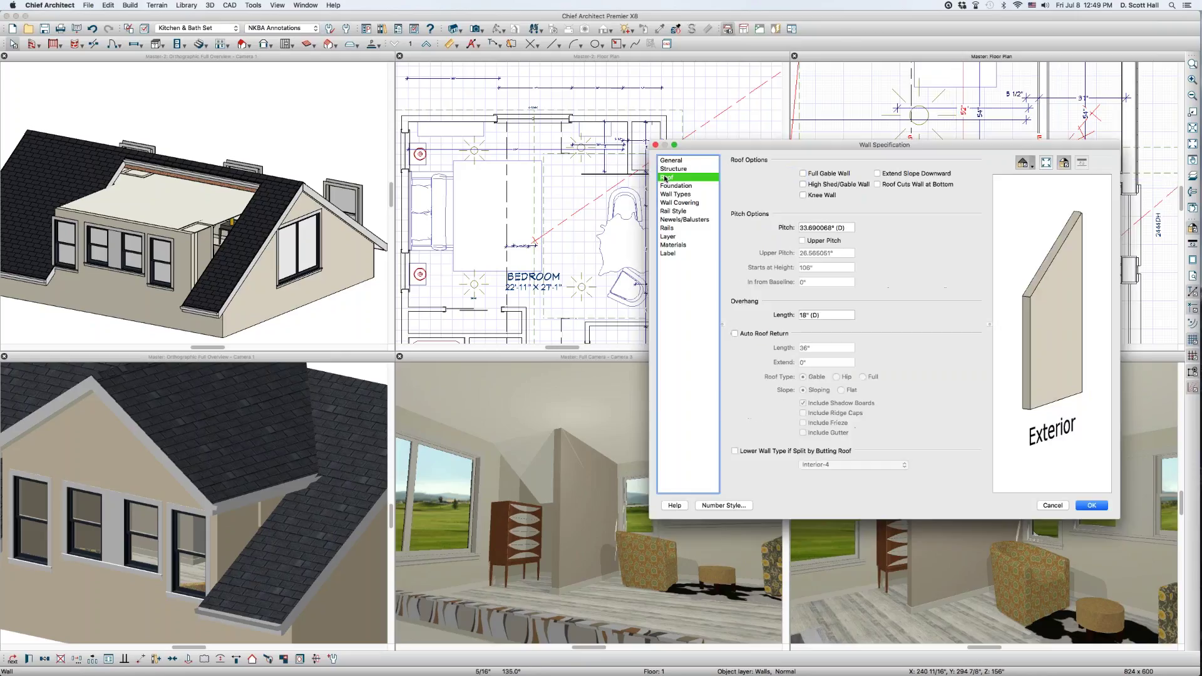
click(877, 184)
key(Return)
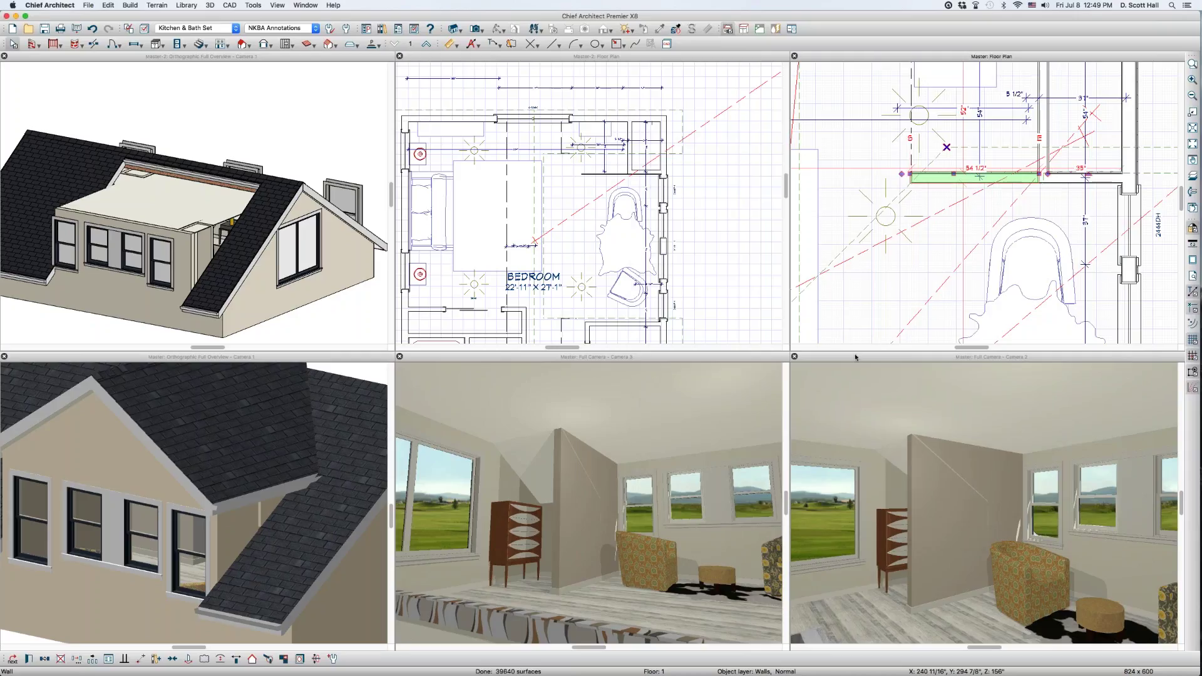
click(856, 297)
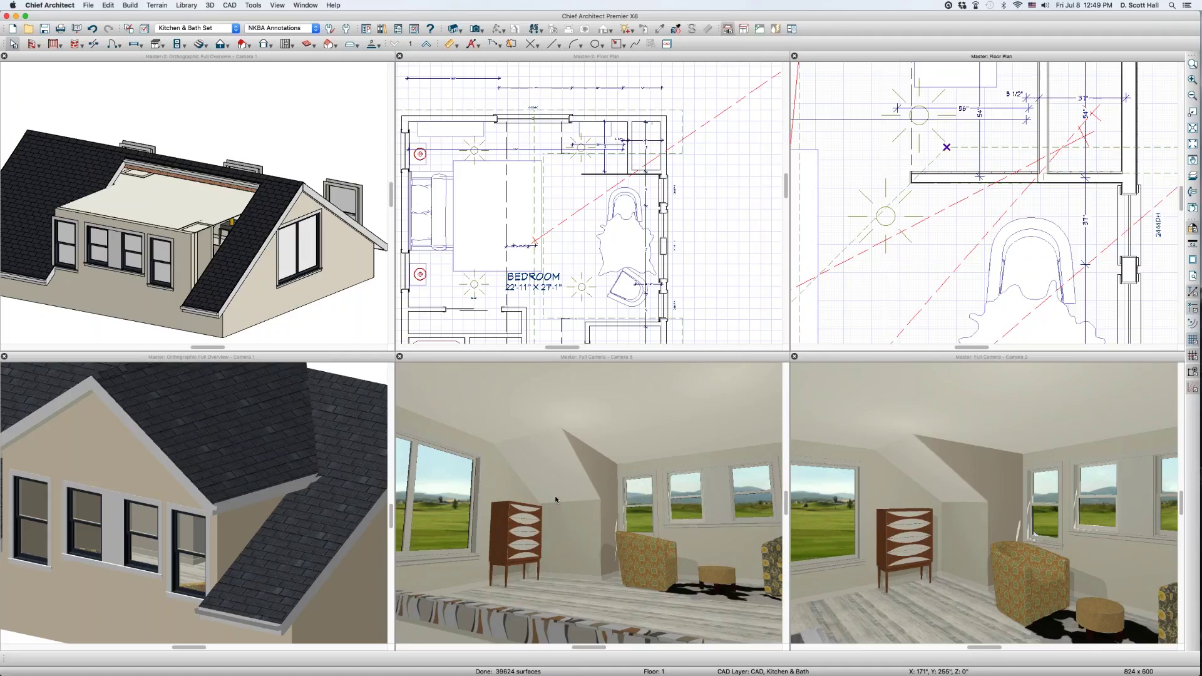
Step: Remove the dormer side wall segment extending into the bedroom from the Floor 1 plan, keeping the closet walls
click(947, 180)
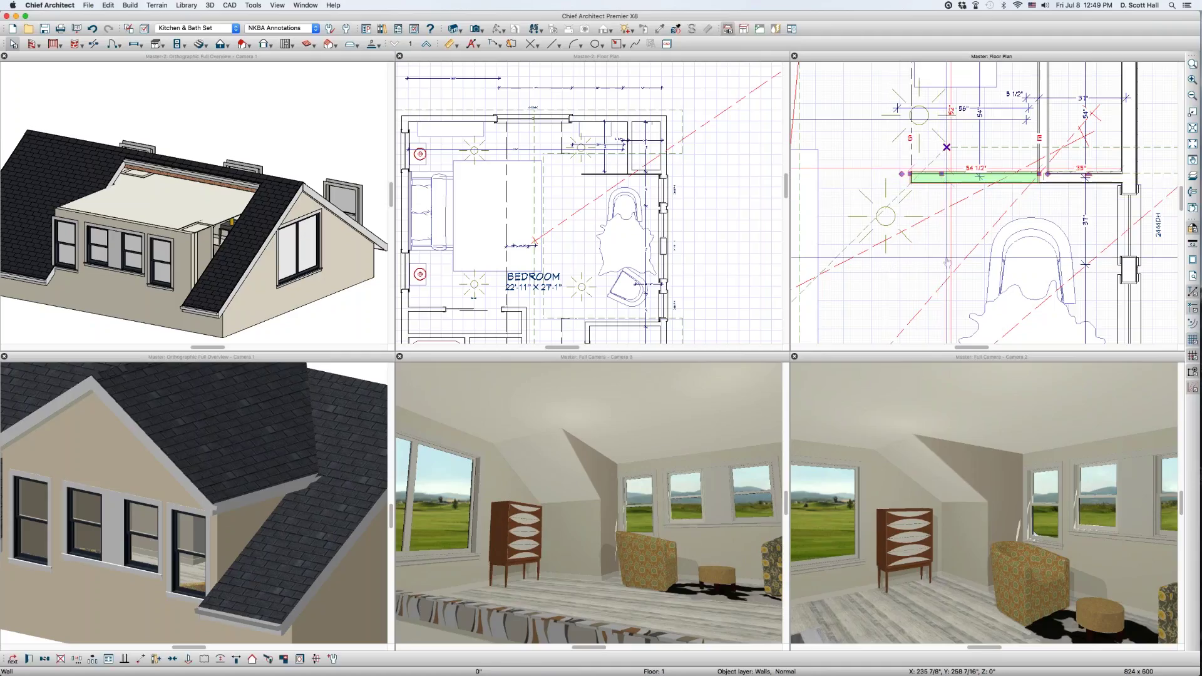
scroll(943, 255, down, 3)
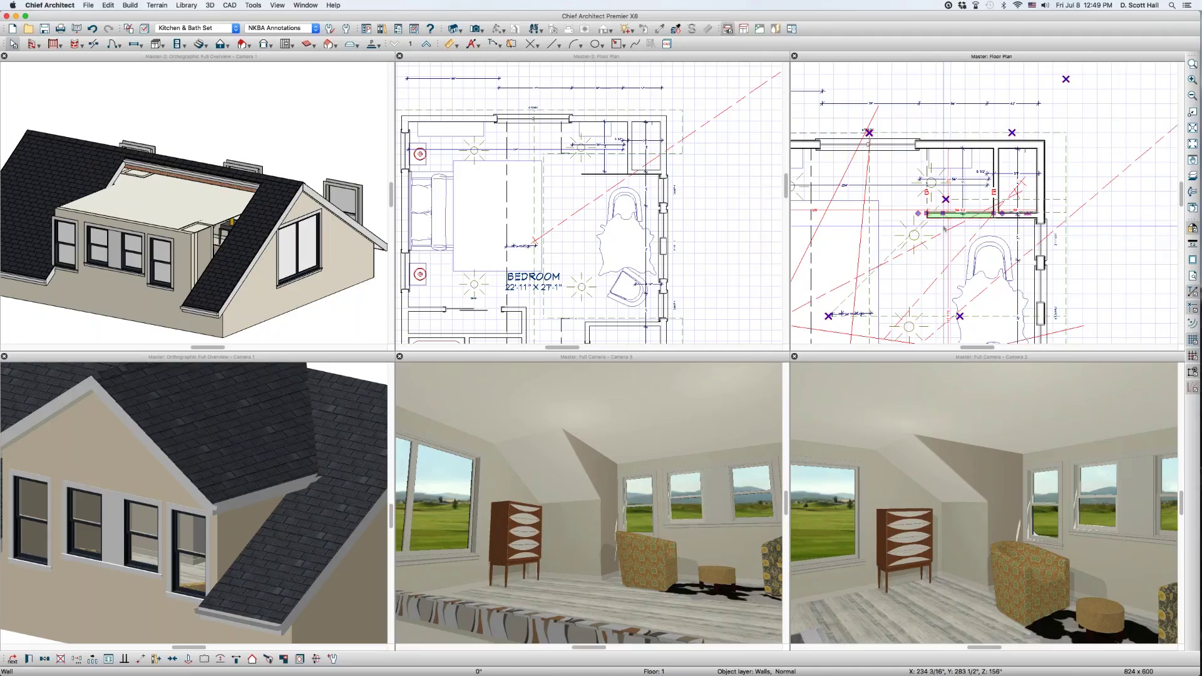
key(super+z)
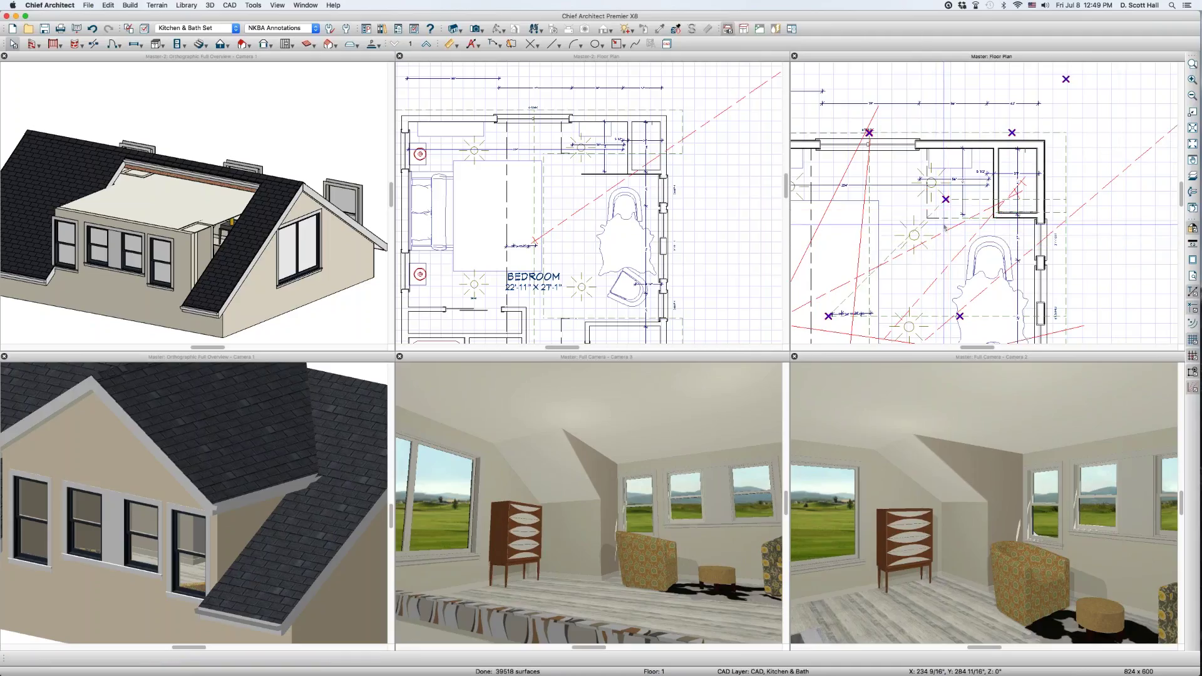
Step: Select the short dormer side wall on Floor 2 and examine how it meets the roof in the exterior overview
click(945, 228)
key(Page_Up)
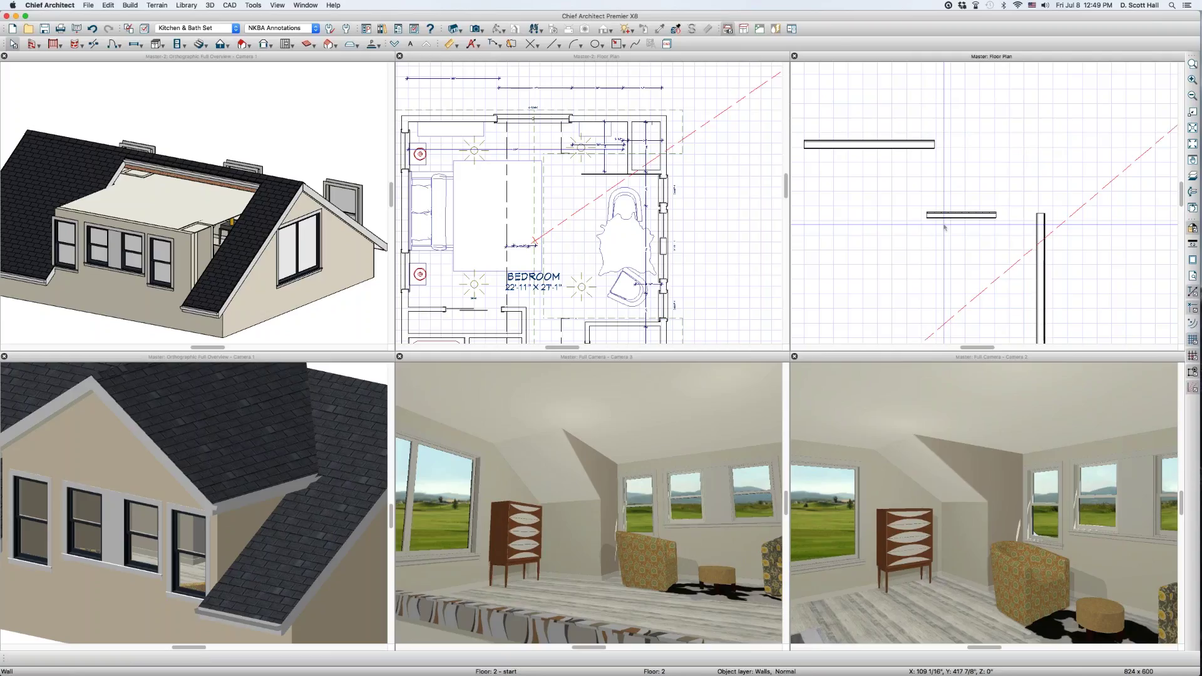
click(943, 214)
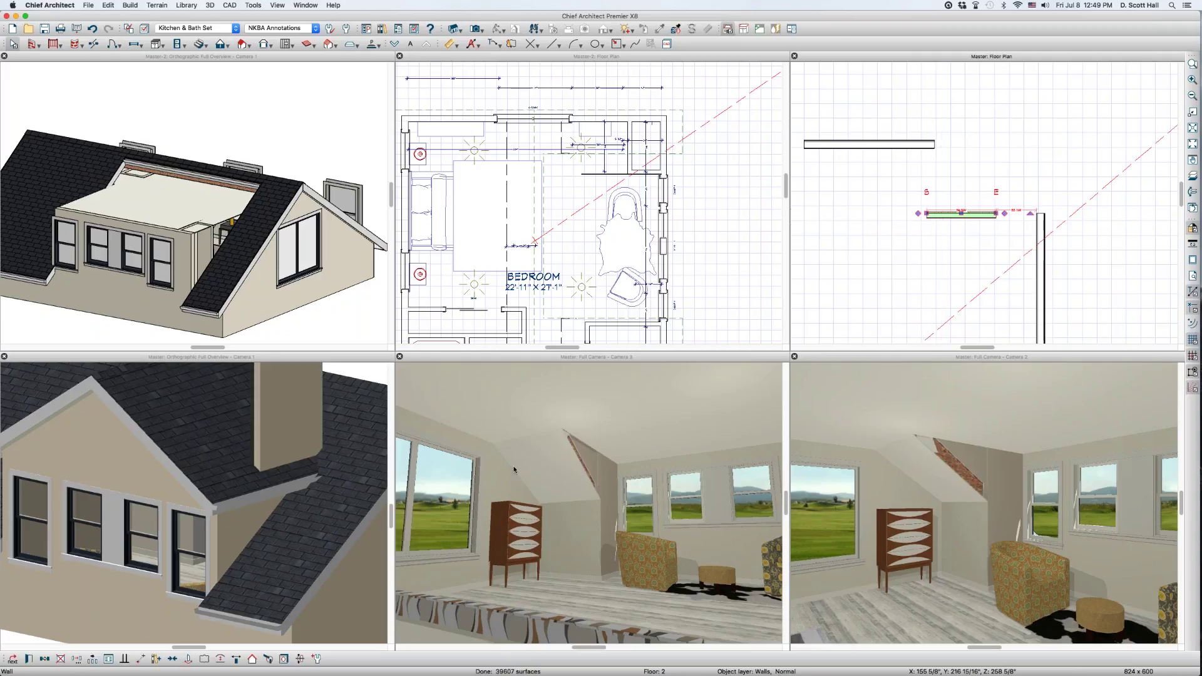
scroll(368, 490, down, 3)
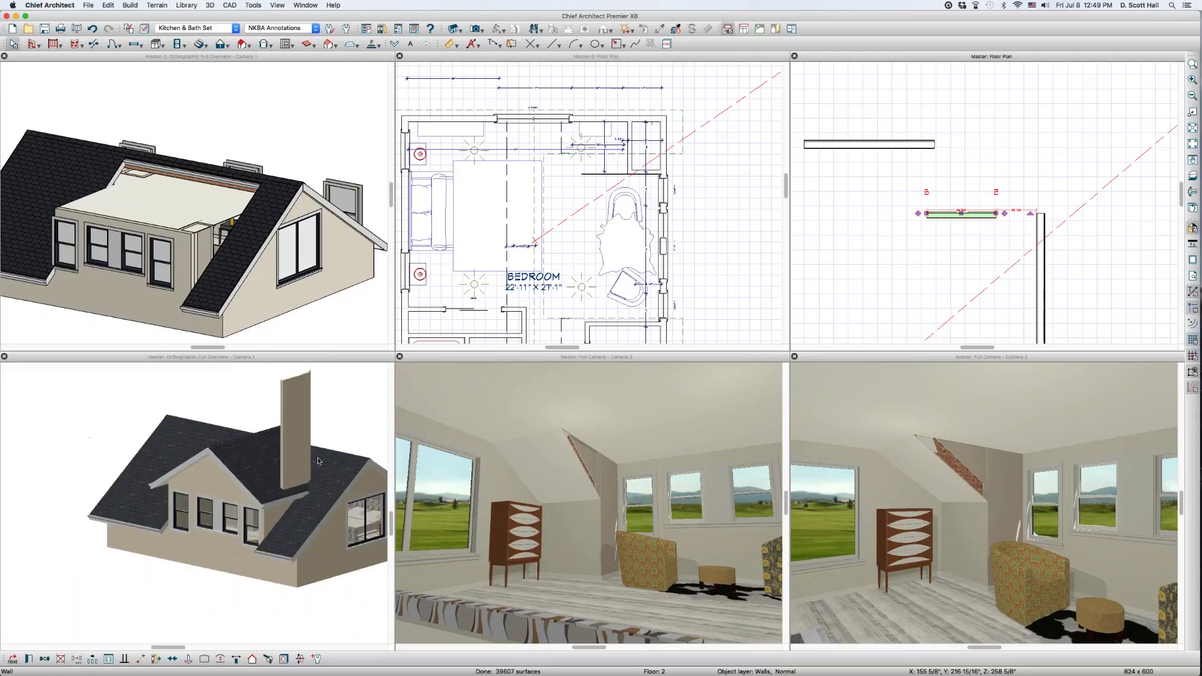
scroll(319, 461, up, 3)
scroll(315, 421, down, 4)
scroll(315, 422, up, 4)
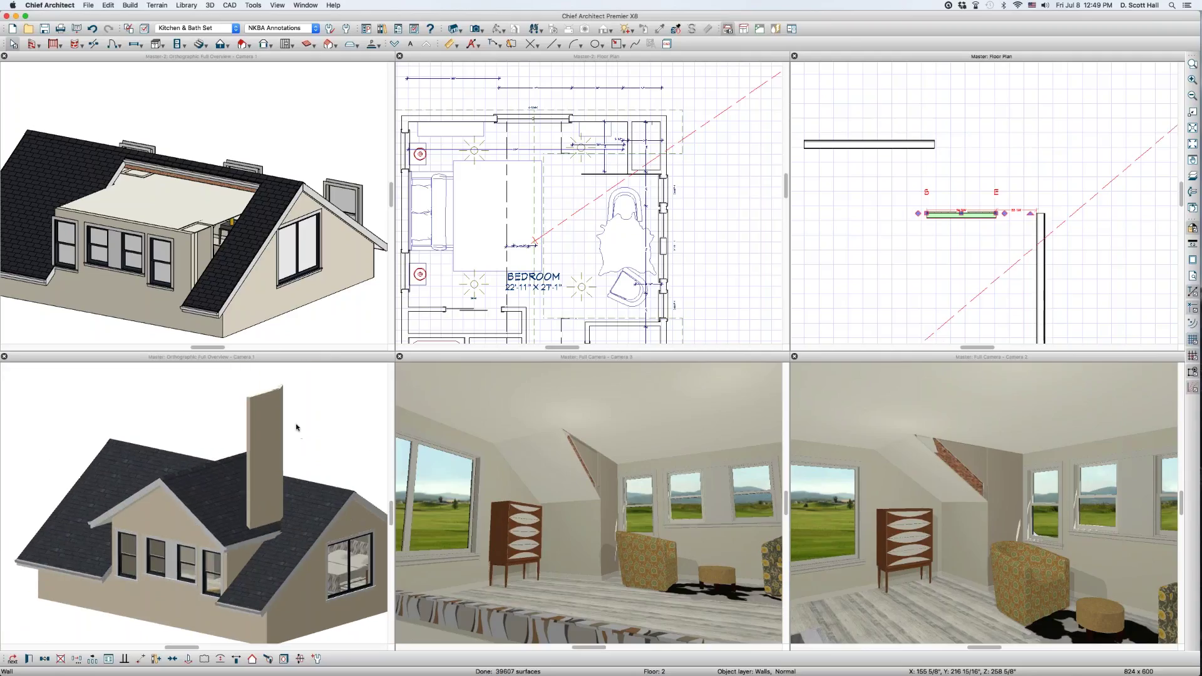
Step: Undo the change that makes the Floor 2 dormer side wall project above the roof
click(297, 427)
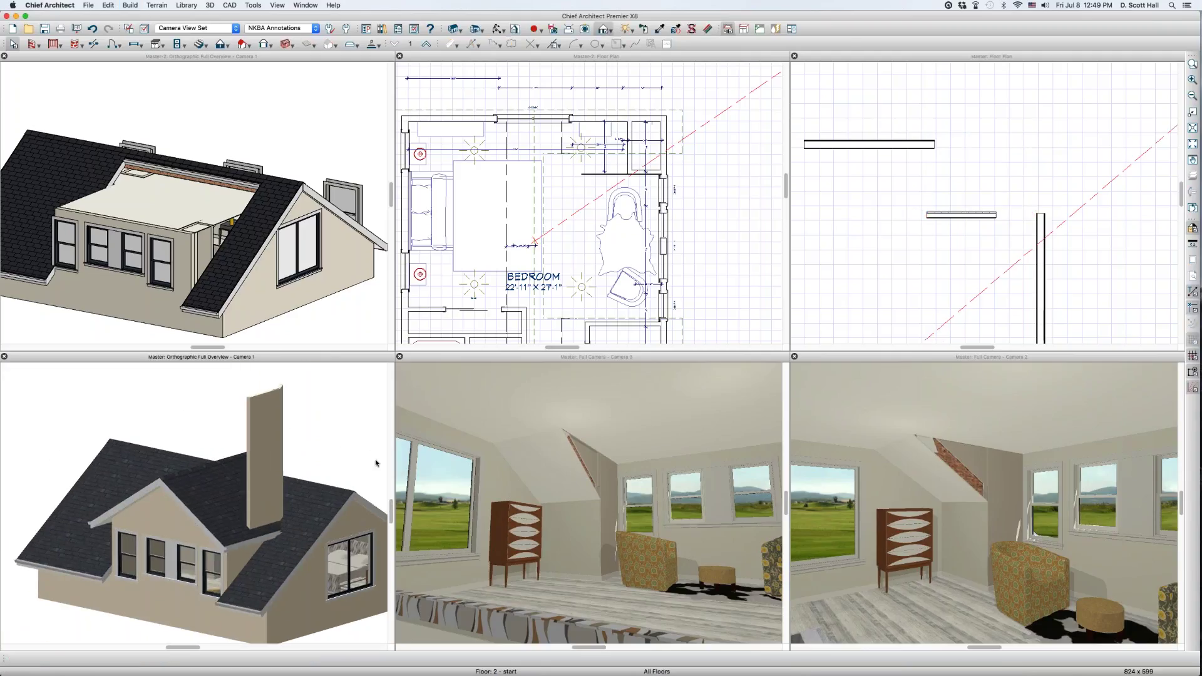
click(281, 492)
key(Delete)
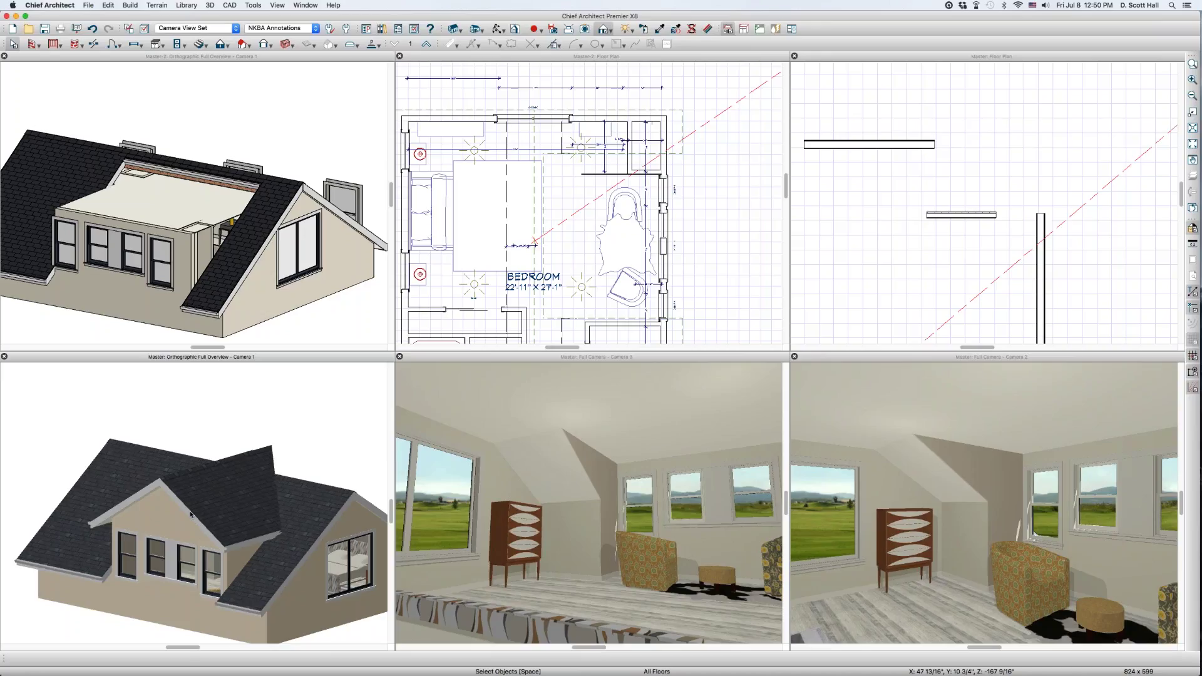
Step: Delete the material region forming the dormer side wall below the closet in the Master-2 floor plan
click(596, 178)
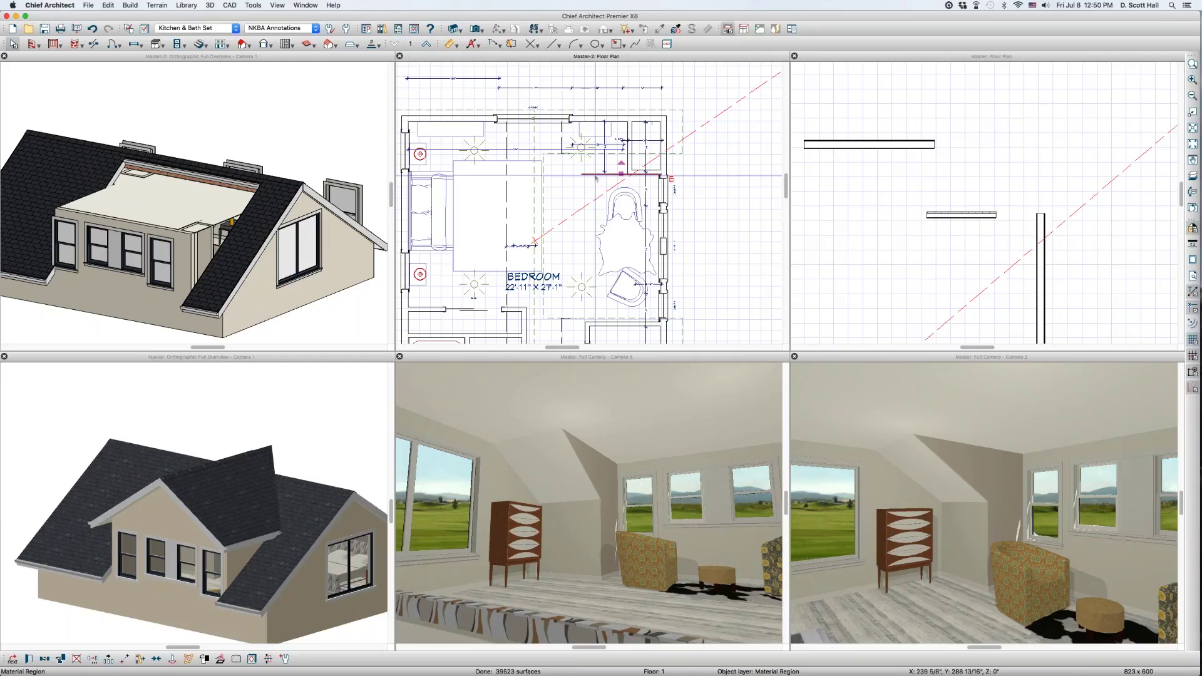
key(Escape)
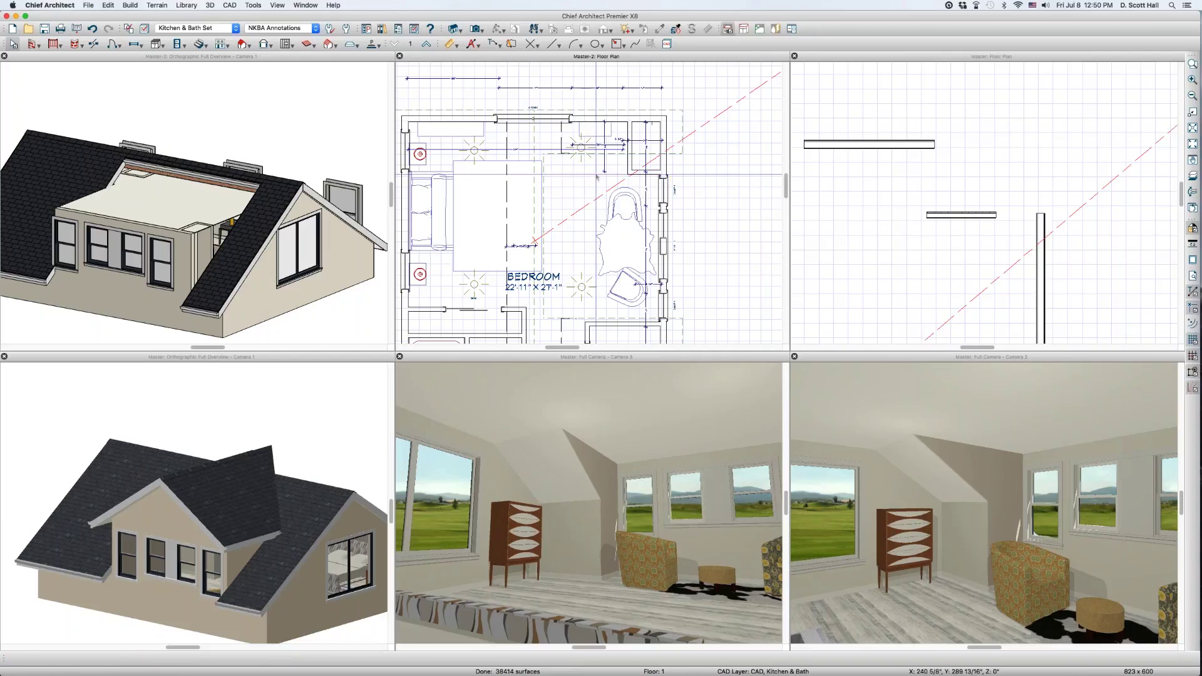